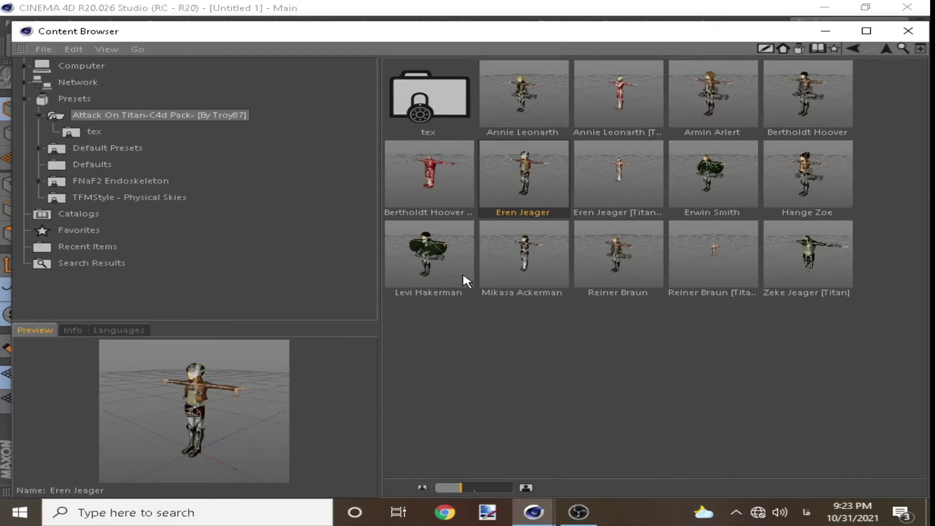
Load the Levi Hakerman character, then select its cloak and root object
double_click(421, 267)
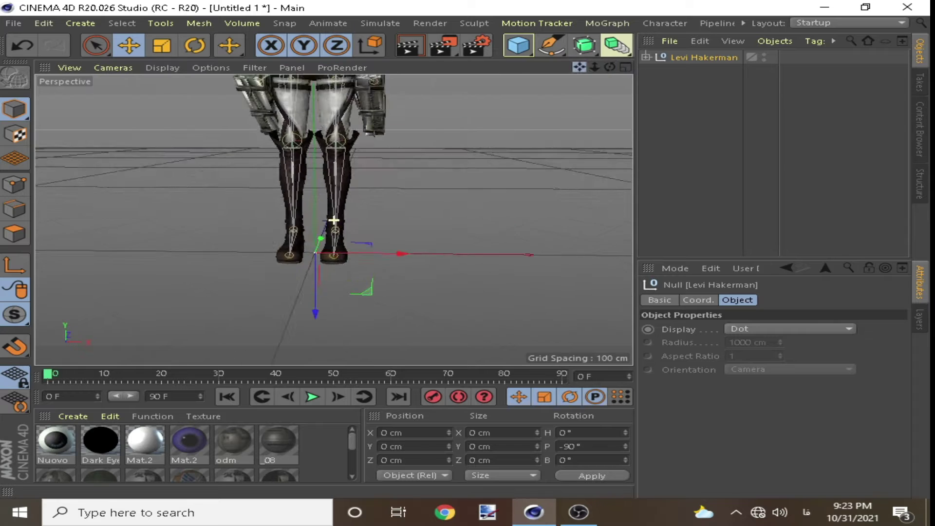
scroll(334, 220, "up", 3)
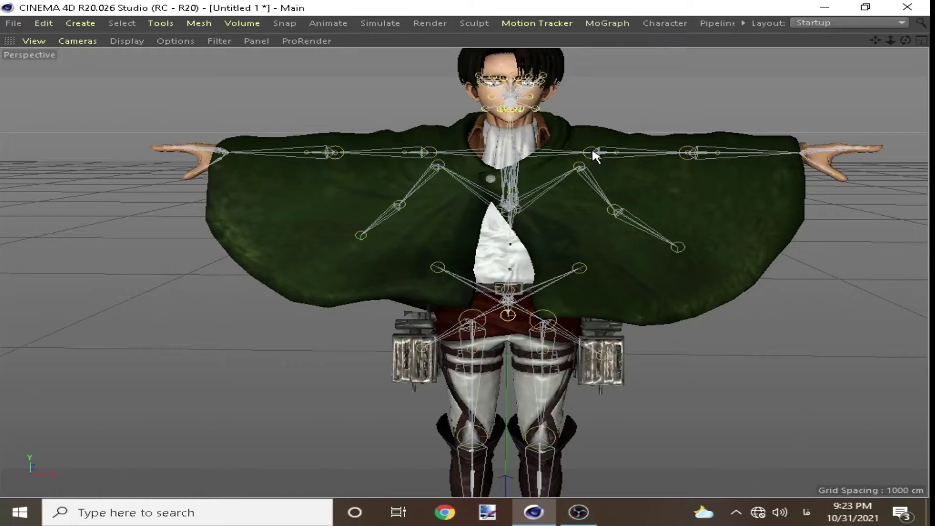
left_click(539, 145)
key("space")
left_click(704, 57)
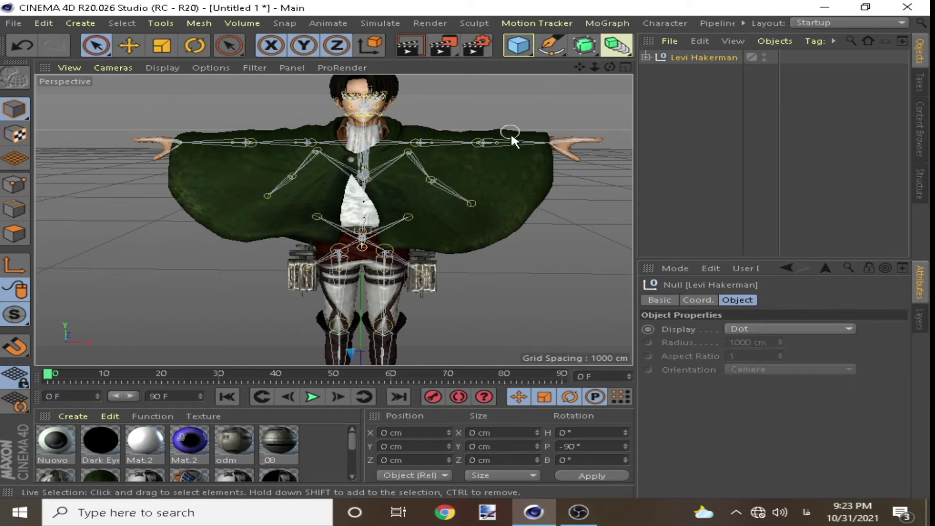
scroll(506, 141, "up", 3)
left_click(441, 180)
left_click(703, 57)
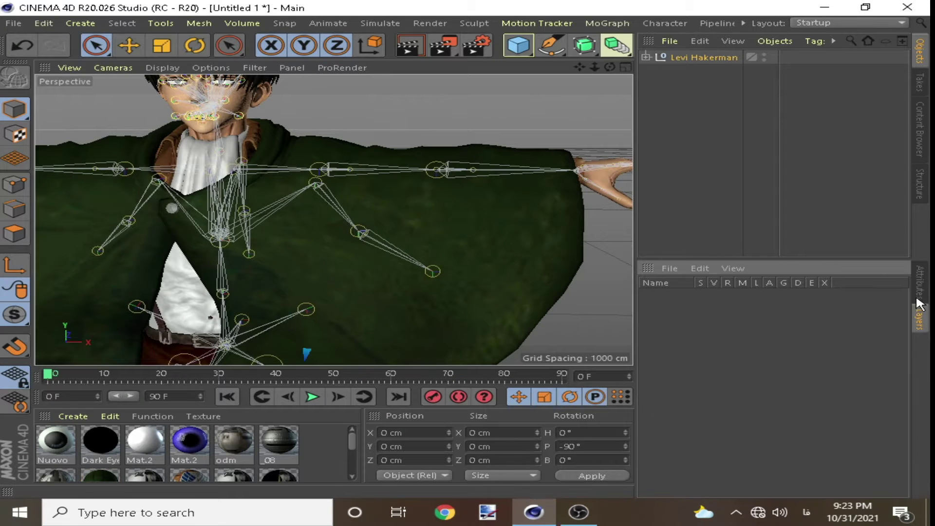
scroll(368, 127, "down", 3)
Expand Levi Hakerman's skeleton through the hips, lower and upper joints
left_click(646, 56)
left_click(673, 228)
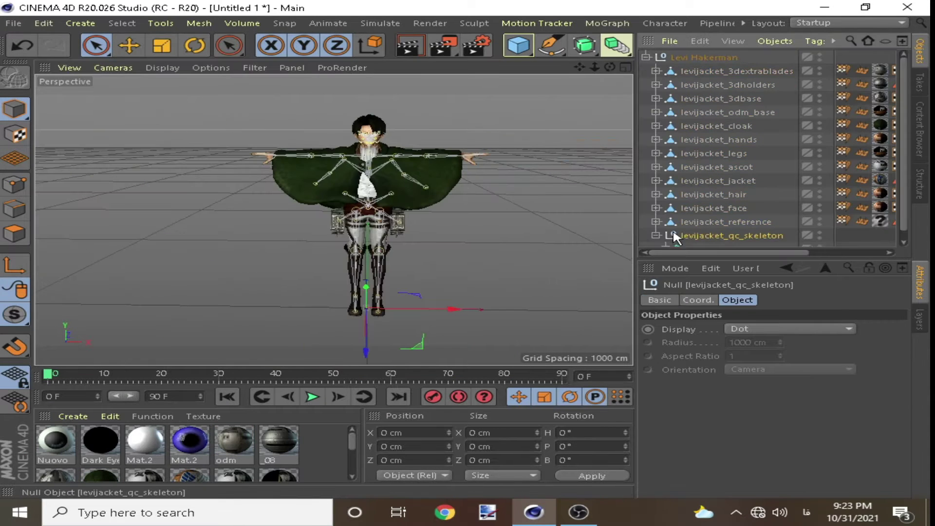
left_click(666, 240)
scroll(418, 163, "up", 3)
left_click(713, 226)
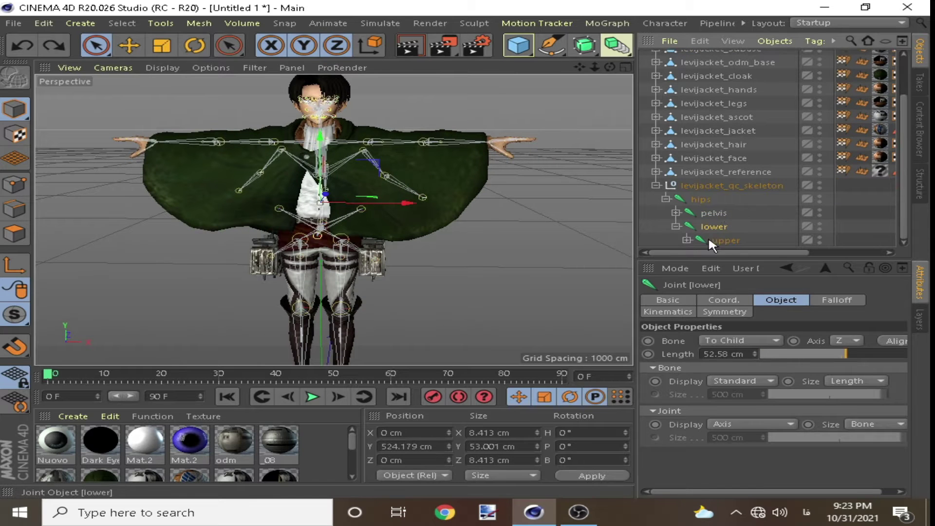
left_click(687, 240)
Select the arm, jacket, ascot and left shoulder joints to inspect them
left_click(350, 174)
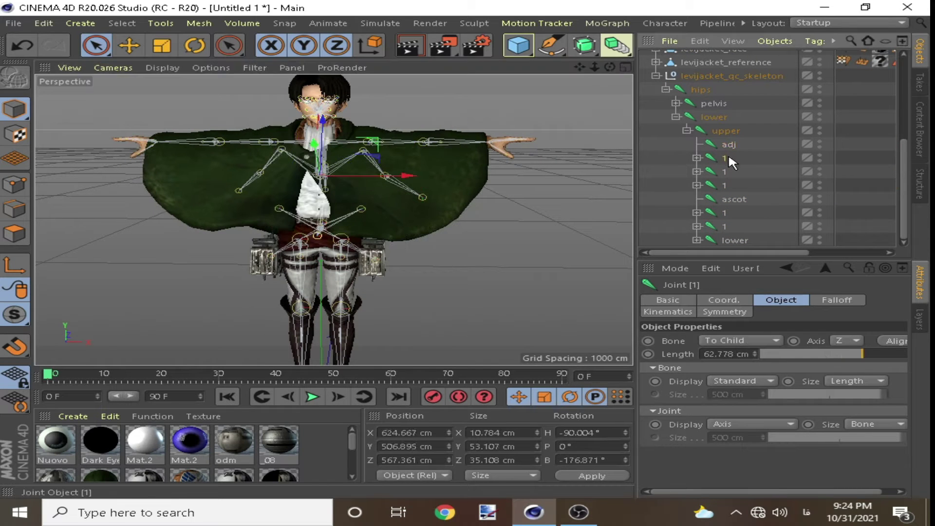
left_click(408, 178)
left_click(427, 194)
left_click(734, 200)
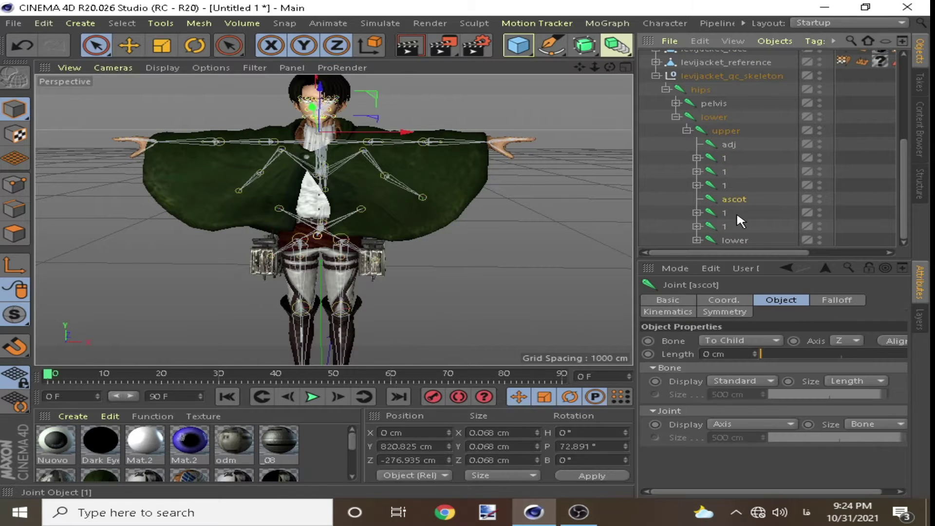
scroll(341, 136, "up", 3)
left_click(722, 227)
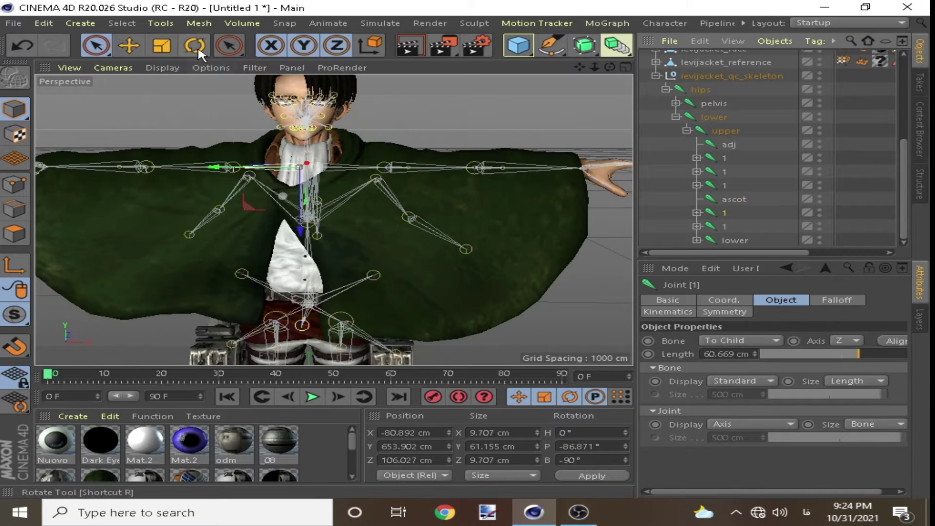
Rotate the left arm down about 61° and the right arm about 40°
left_click(196, 46)
left_click(233, 168)
left_click_drag(265, 139, 209, 127)
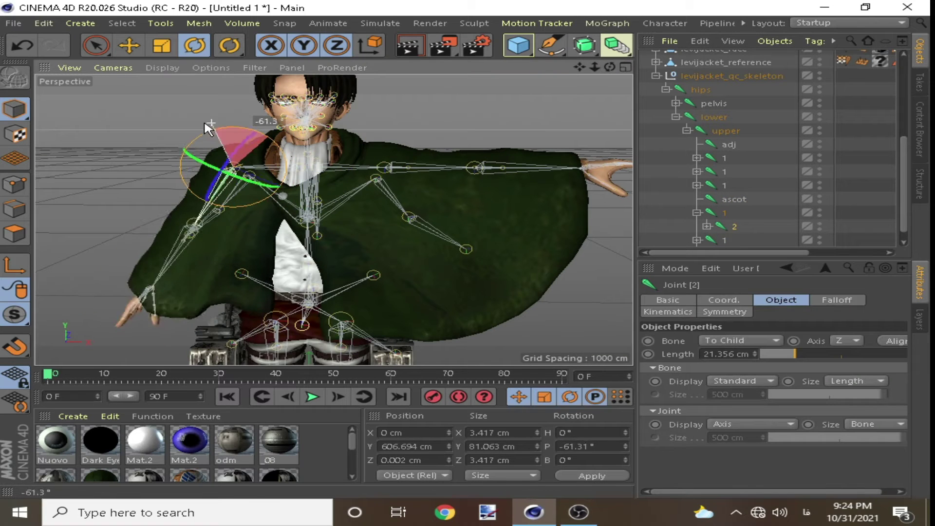
scroll(730, 224, "down", 2)
left_click(725, 227)
mouse_move(422, 141)
left_mouse_down()
mouse_move(458, 177)
mouse_move(452, 200)
left_mouse_up()
Bend the elbow, turn the right hand and frame a close-up of the face
left_click(411, 236)
left_click(252, 200)
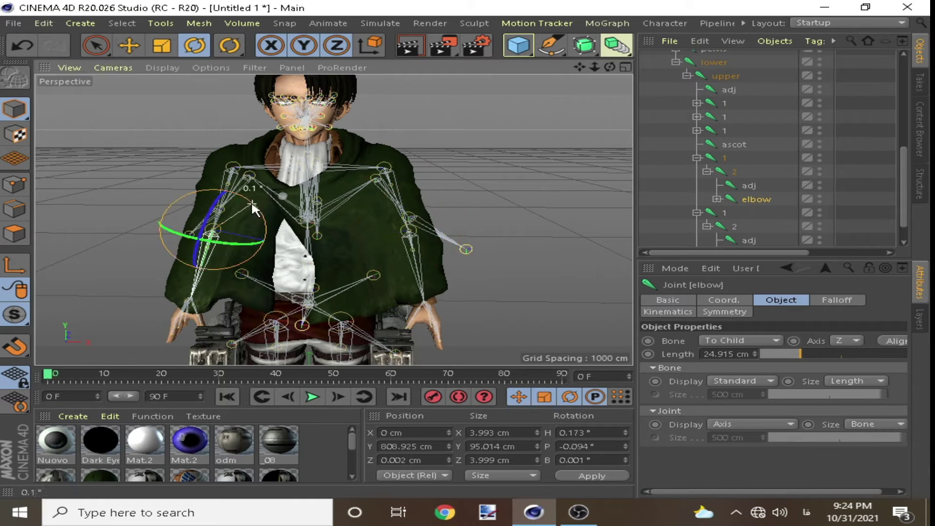
left_click_drag(253, 266, 274, 282)
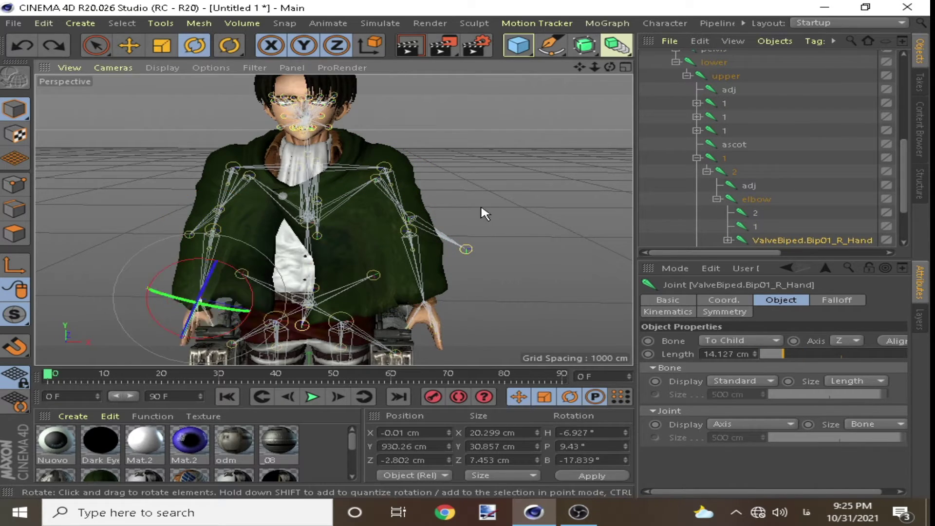
scroll(481, 213, "up", 5)
left_click_drag(611, 64, 448, 113)
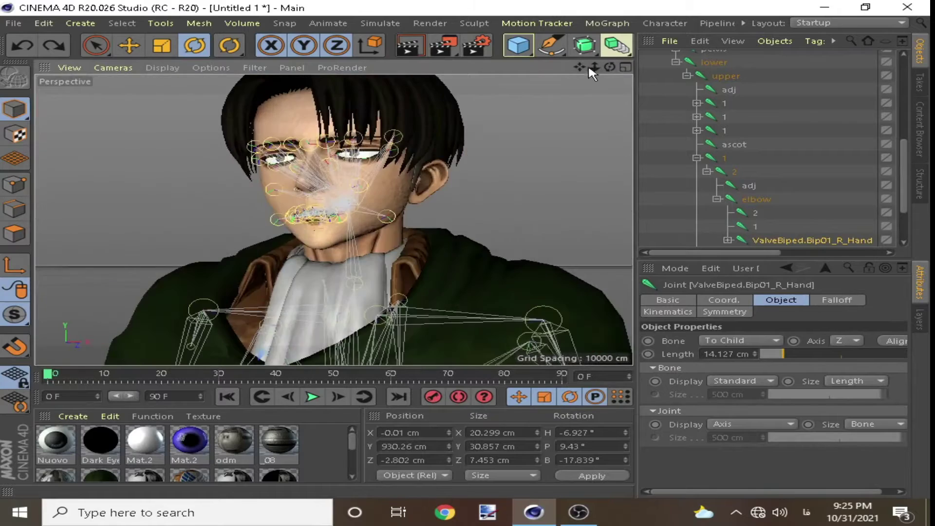
Render a test frame and add a camera to the scene
left_click(443, 52)
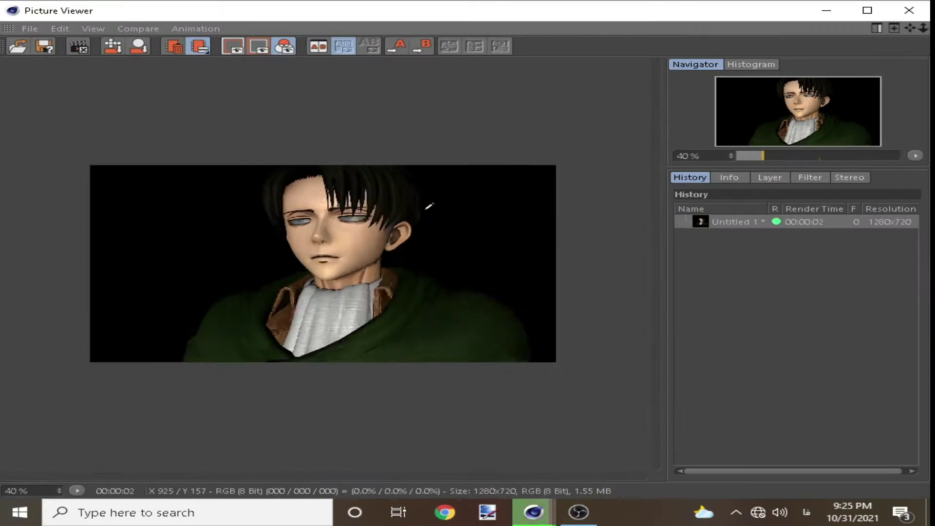
scroll(487, 46, "down", 3)
left_click(577, 47)
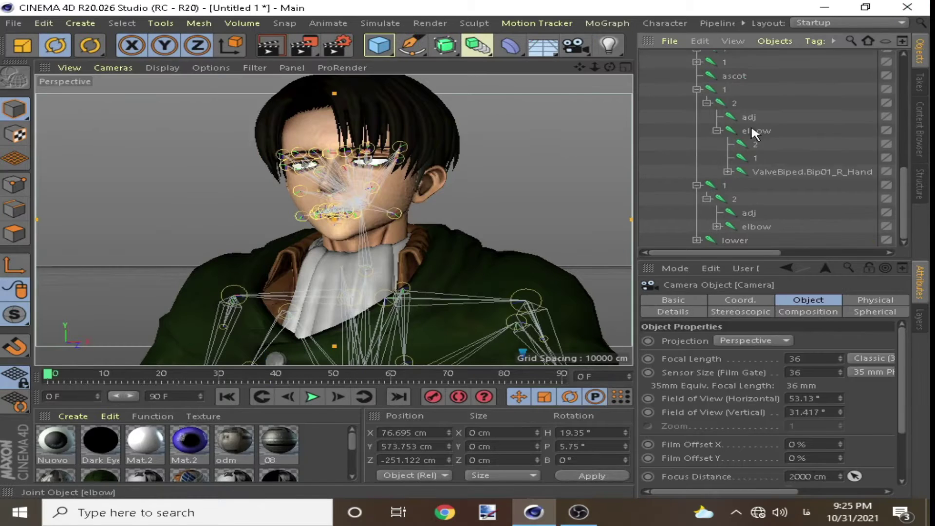
Select the neck, head and Eye R joints, and turn the right eye
left_click(693, 126)
left_click(696, 180)
left_click(717, 238)
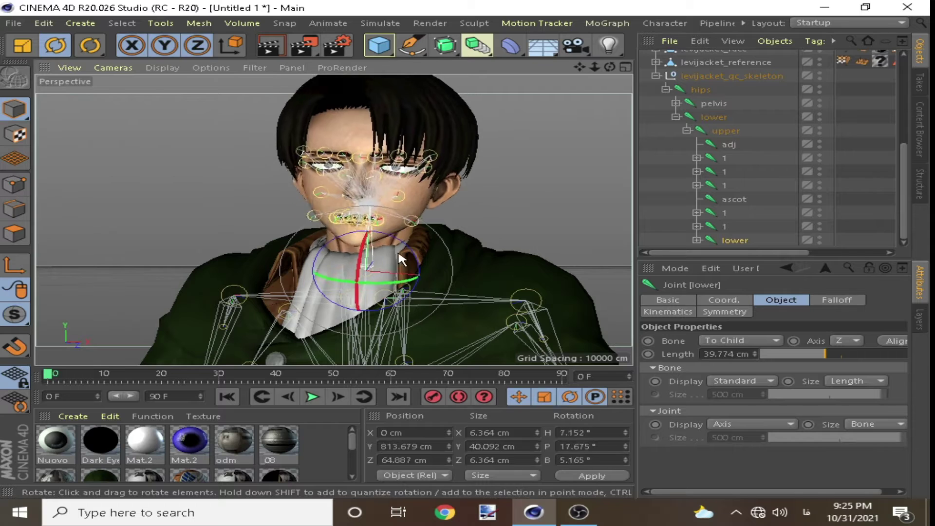
left_click(384, 200)
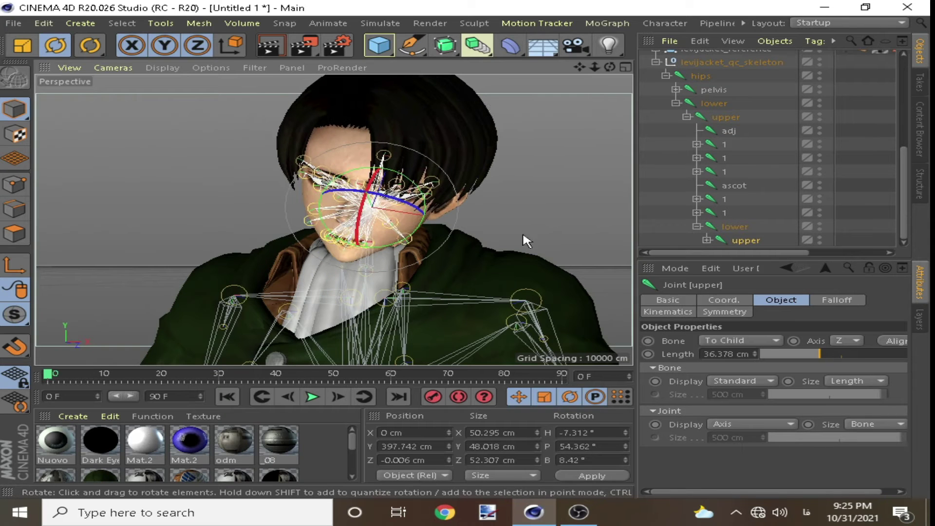
left_click(402, 187)
left_click_drag(402, 187, 411, 191)
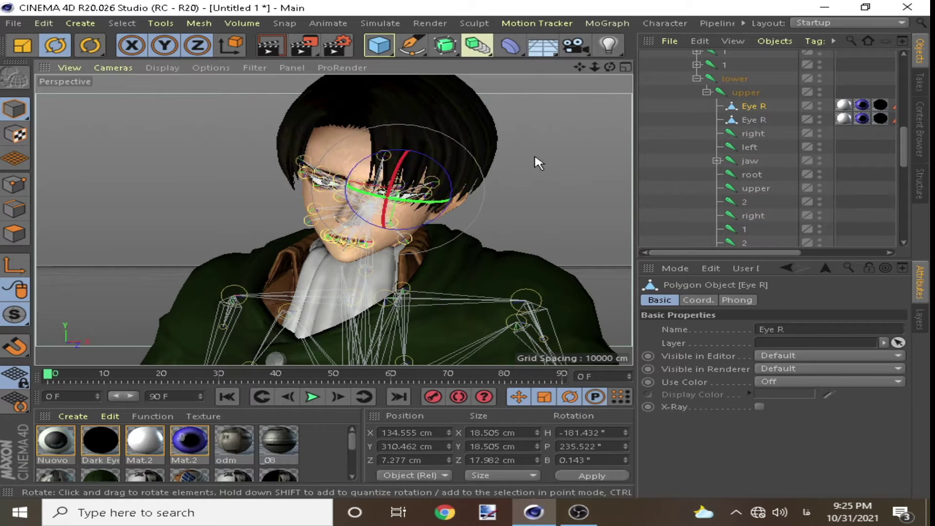
scroll(538, 162, "up", 5)
Turn both eyes about 16 degrees, each rotating around its own axis
left_click_drag(295, 181, 301, 188)
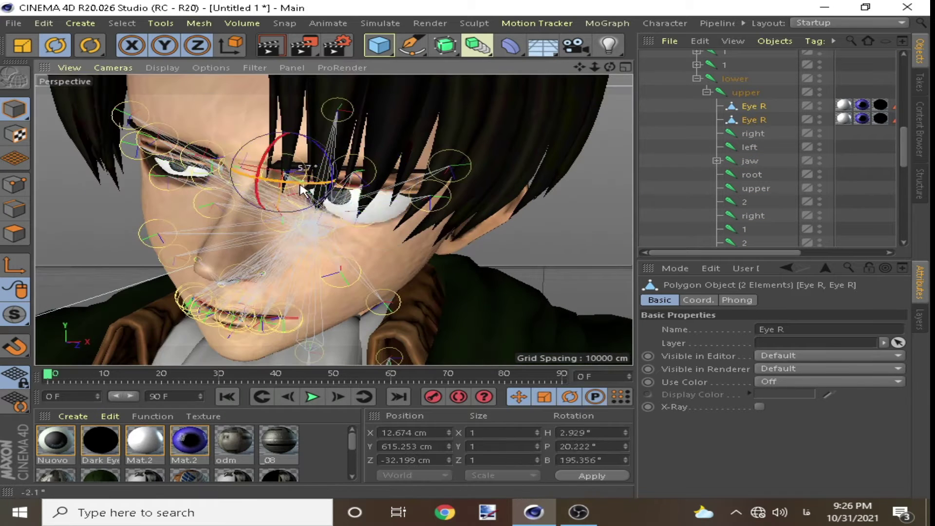
left_click(55, 45)
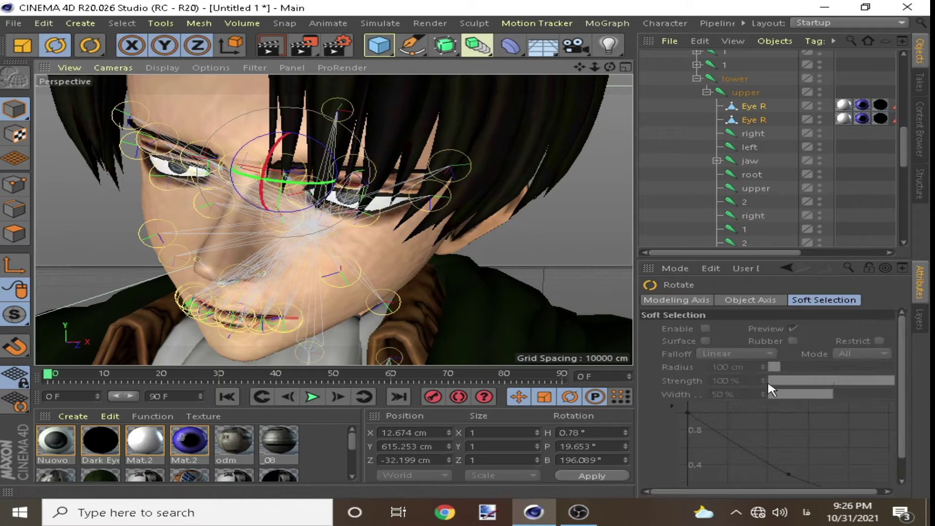
left_click(750, 299)
left_click_drag(284, 181, 291, 190)
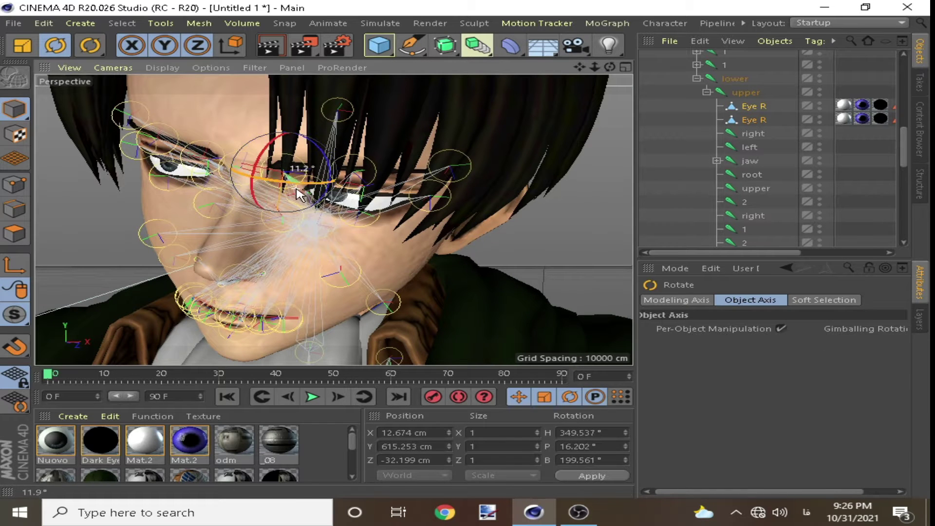
Select the jaw's child joints, then rotate and move the mouth joint to reshape the lip
left_click(750, 161)
left_click_drag(302, 209, 330, 217, "alt")
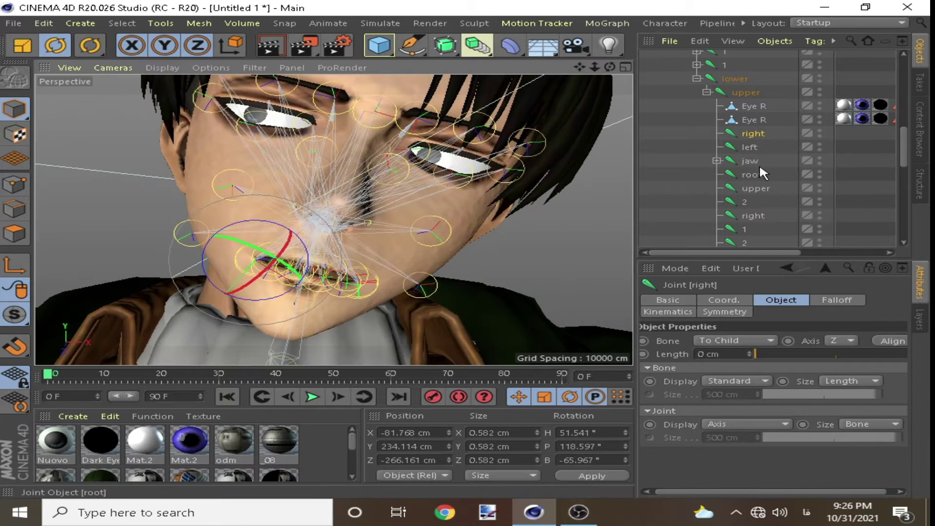
left_click(755, 187)
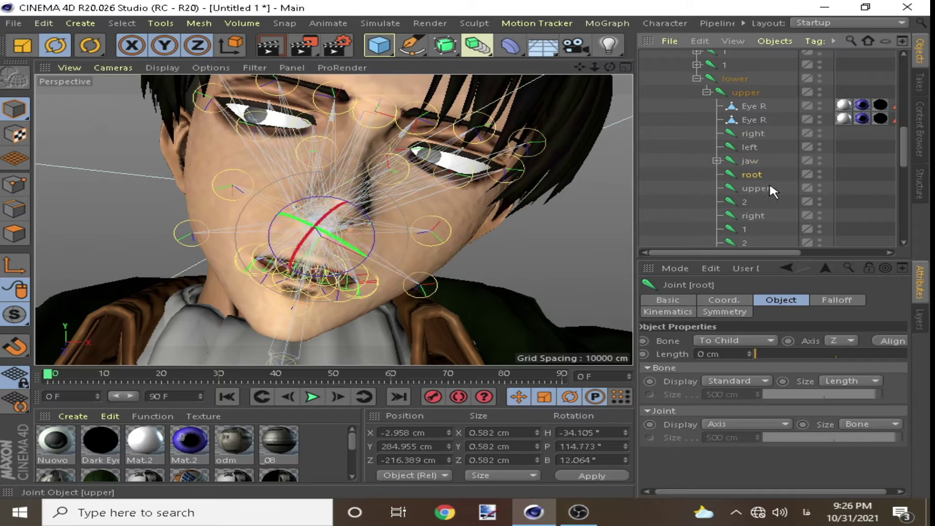
left_click(716, 160)
left_click(754, 175)
left_click_drag(331, 228, 301, 280, "alt")
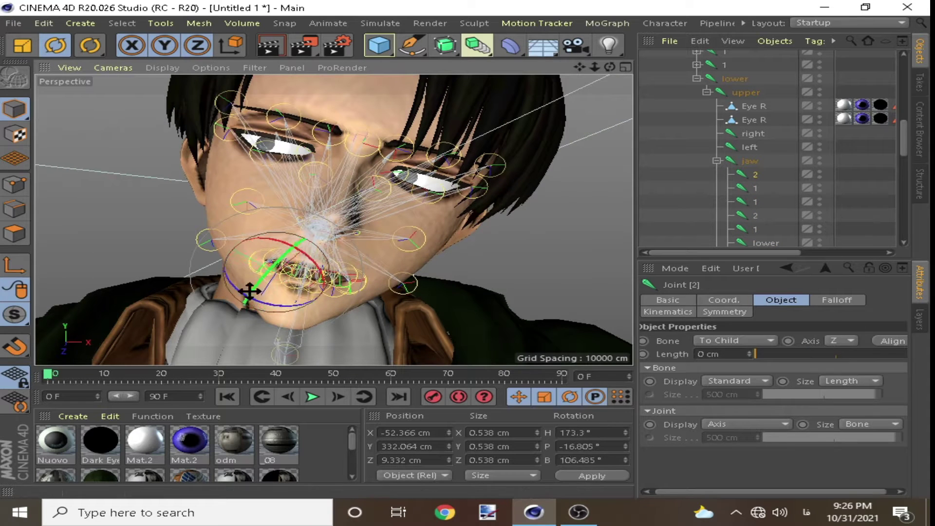
left_click_drag(249, 291, 266, 300)
key("e")
left_click_drag(215, 254, 219, 258)
Move the lower lip joint, undo the recent changes and select the face rig's middle joint
scroll(282, 290, "up", 3)
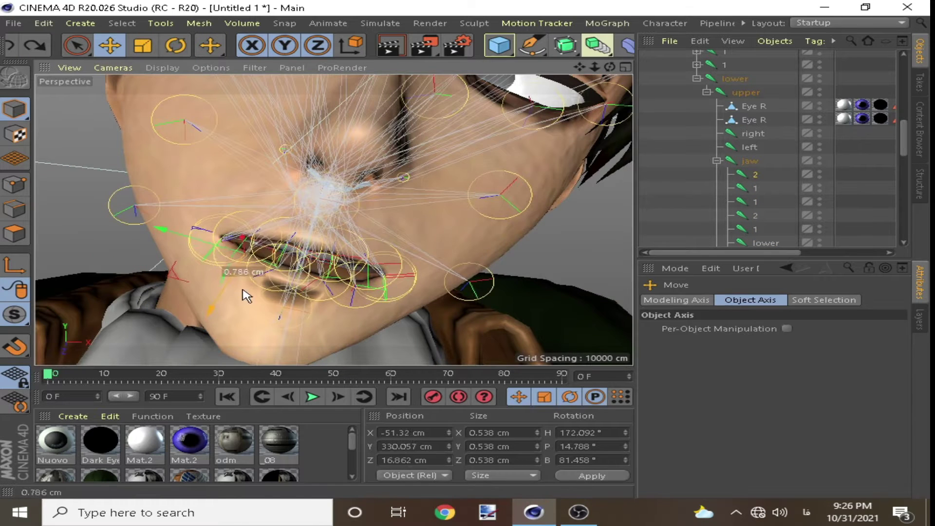
left_click(755, 202)
left_click(764, 242)
left_click_drag(336, 270, 346, 258)
key("ctrl+z")
scroll(349, 242, "up", 3)
key("ctrl+z")
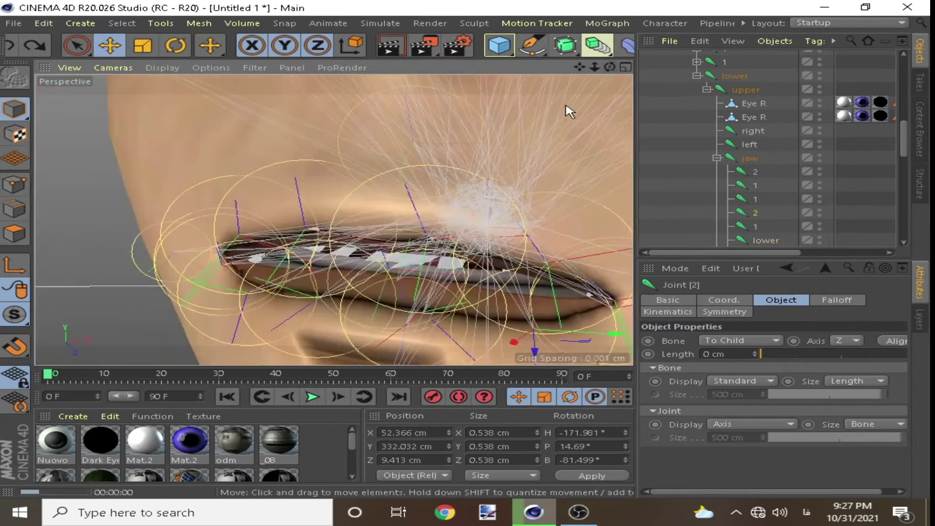
key("ctrl+z")
key("ctrl+z")
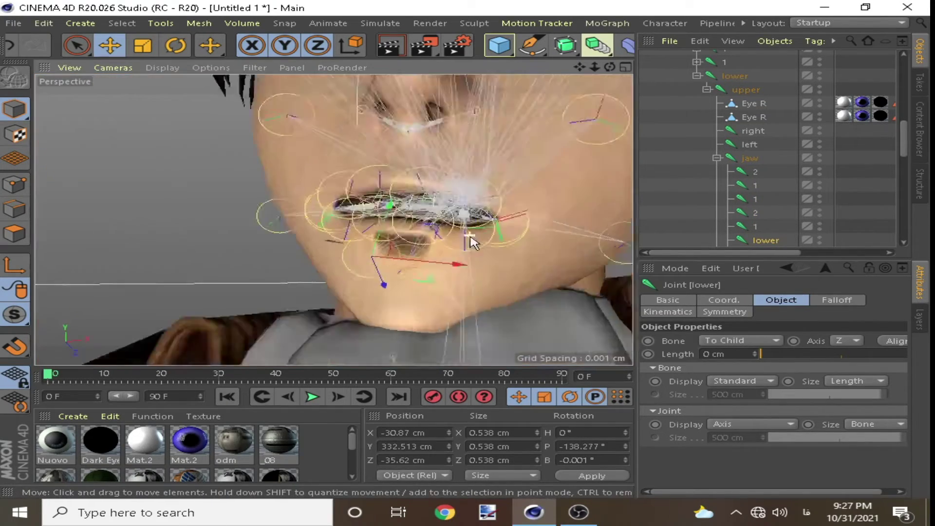
key("ctrl+z")
key("ctrl+z")
key("ctrl+z")
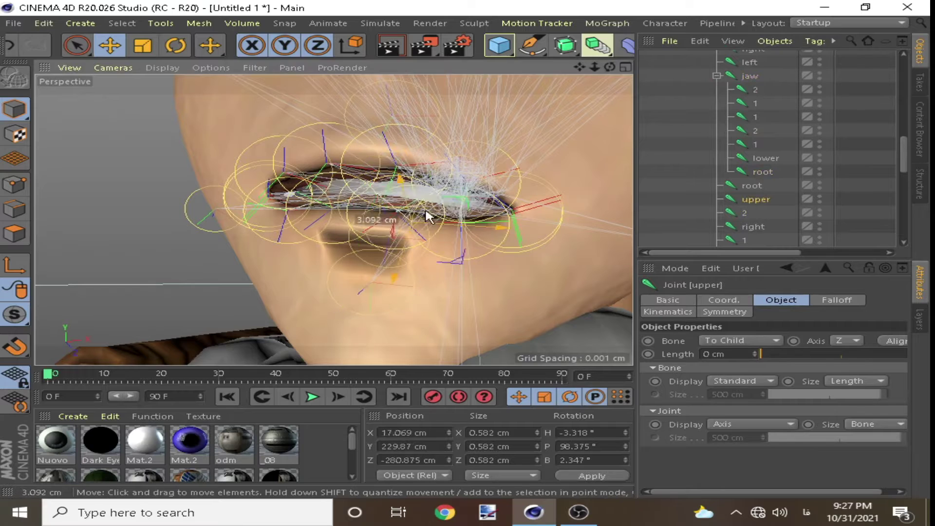
key("ctrl+z")
left_click(759, 158)
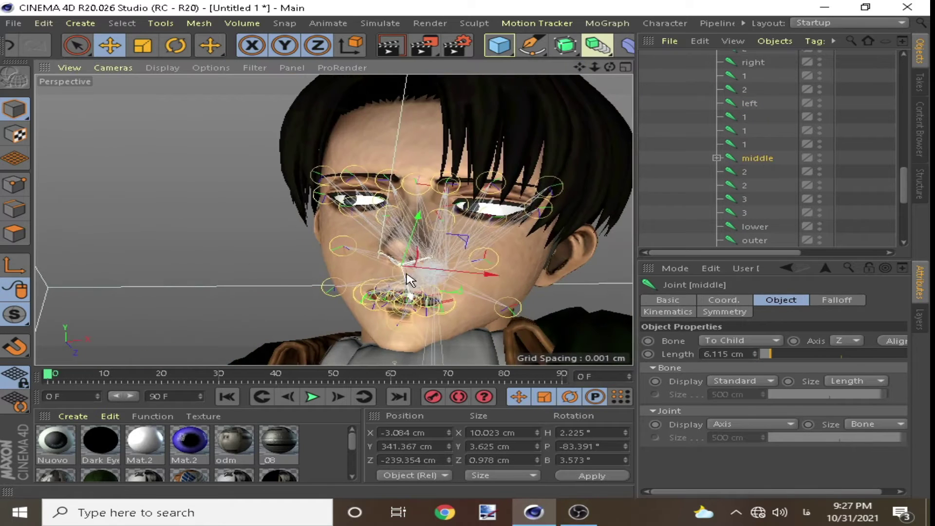
key("ctrl+z")
Undo the last joint changes, then create a Sketch Material and render a preview
key("r")
key("ctrl+z")
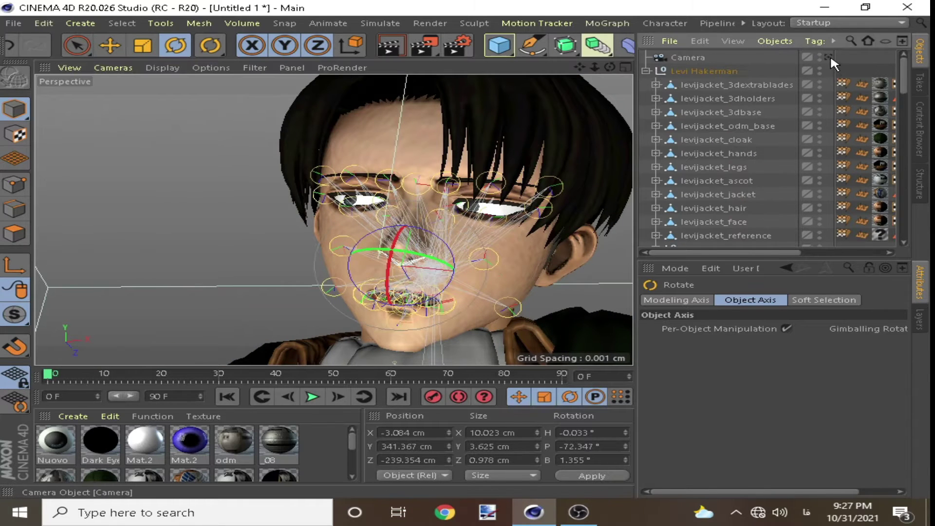
key("ctrl+z")
key("ctrl+z")
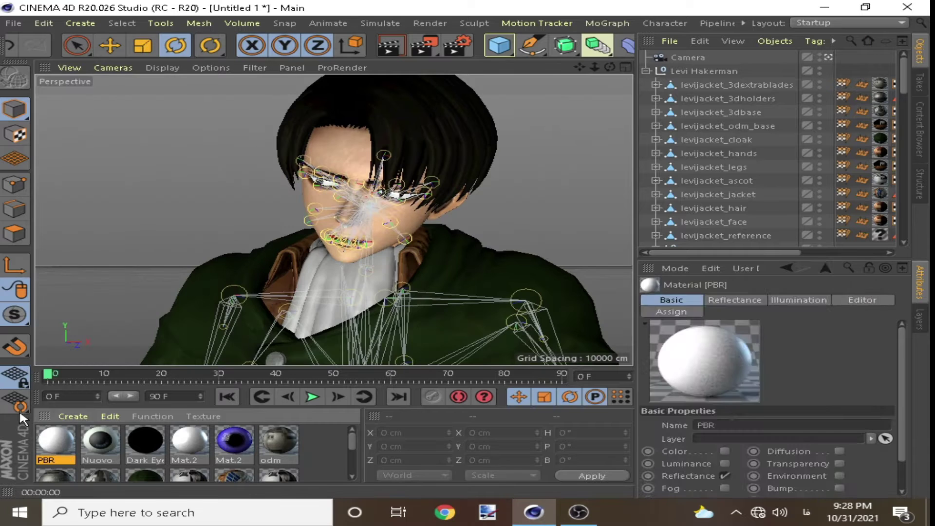
left_click(73, 416)
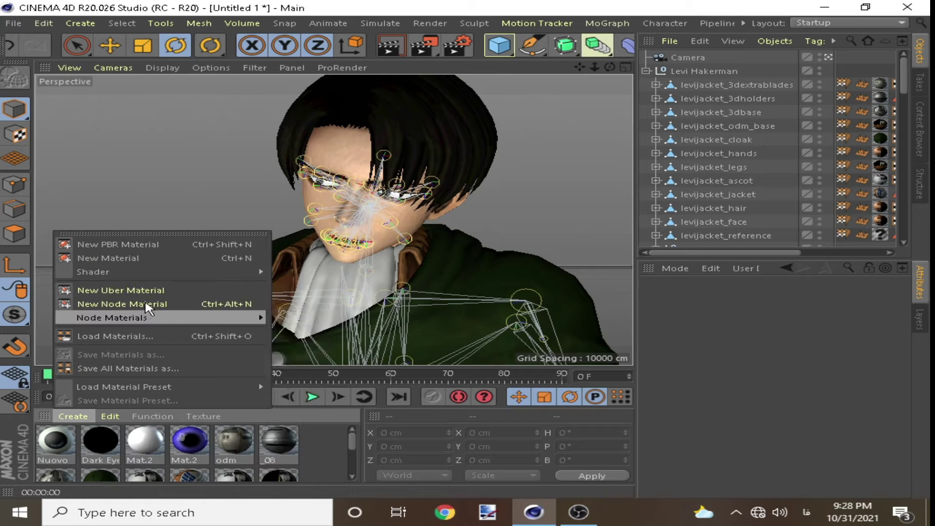
left_click(313, 436)
key("ctrl+r")
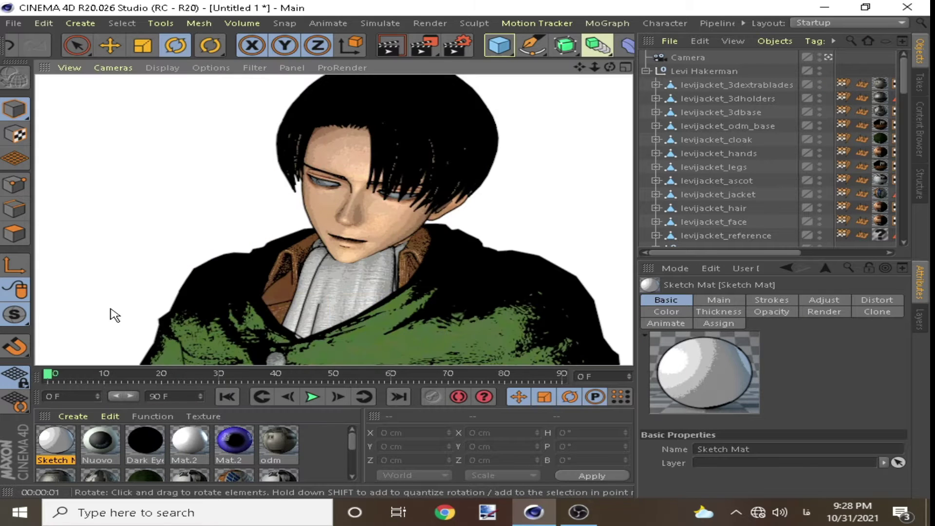
Delete the sketch material and disable Sketch and Toon in Render Settings
key("Delete")
key("ctrl+b")
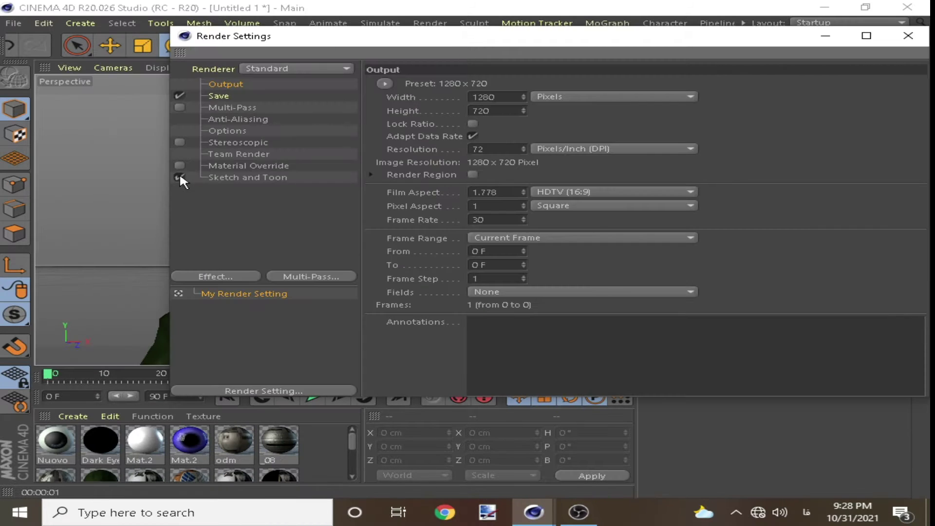
left_click(232, 177)
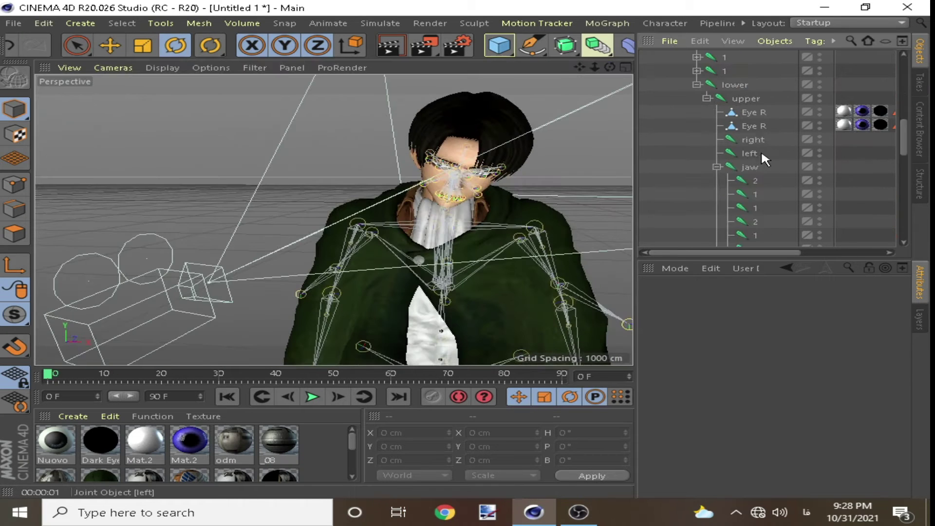
Select the spine, adj and shoulder joints of the right arm
left_click(732, 199)
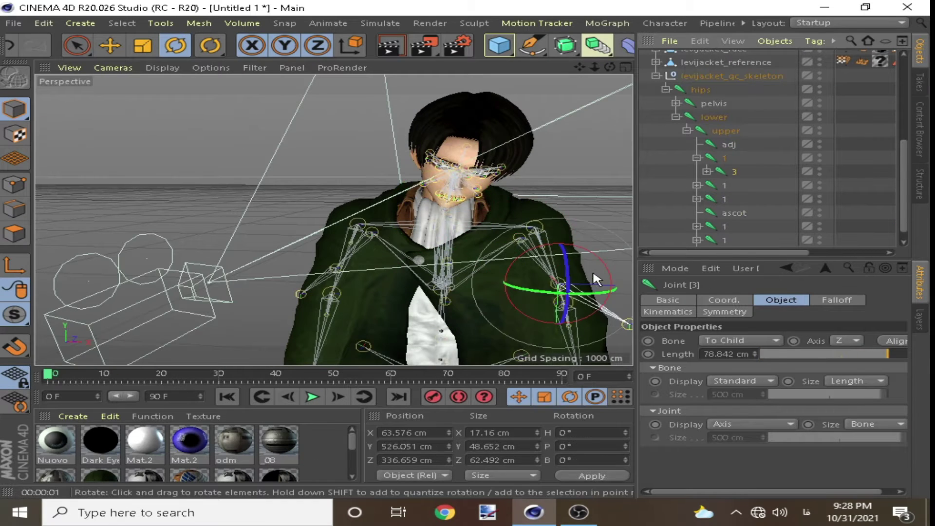
left_click_drag(592, 270, 448, 213, "alt")
left_click(715, 156)
left_click(720, 171)
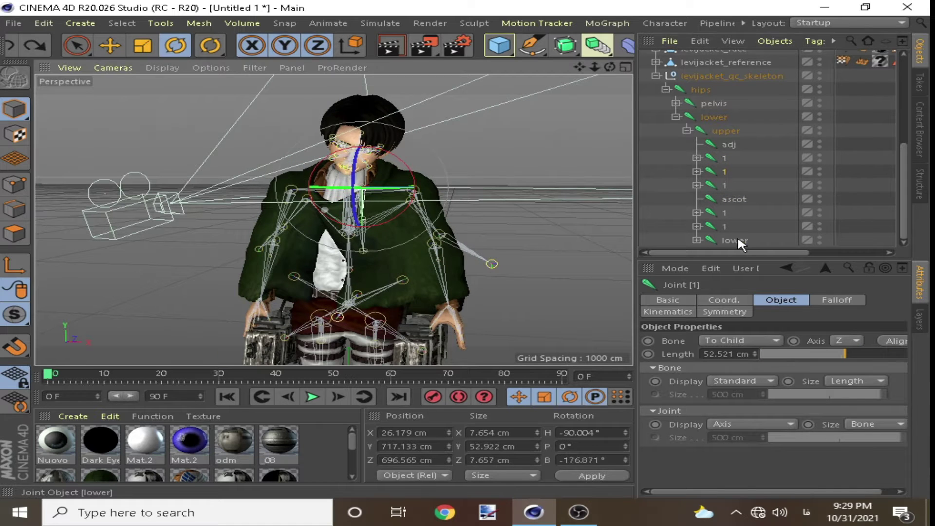
left_click(726, 130)
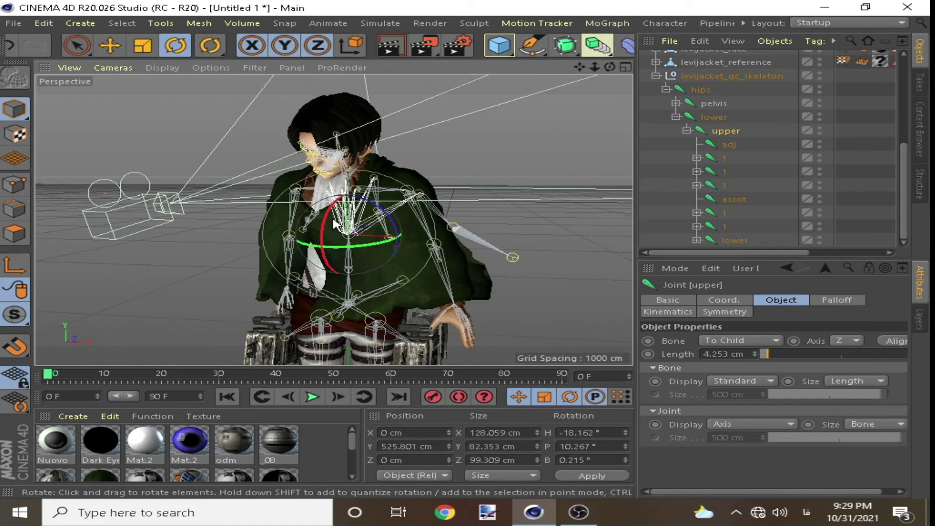
left_click(726, 145)
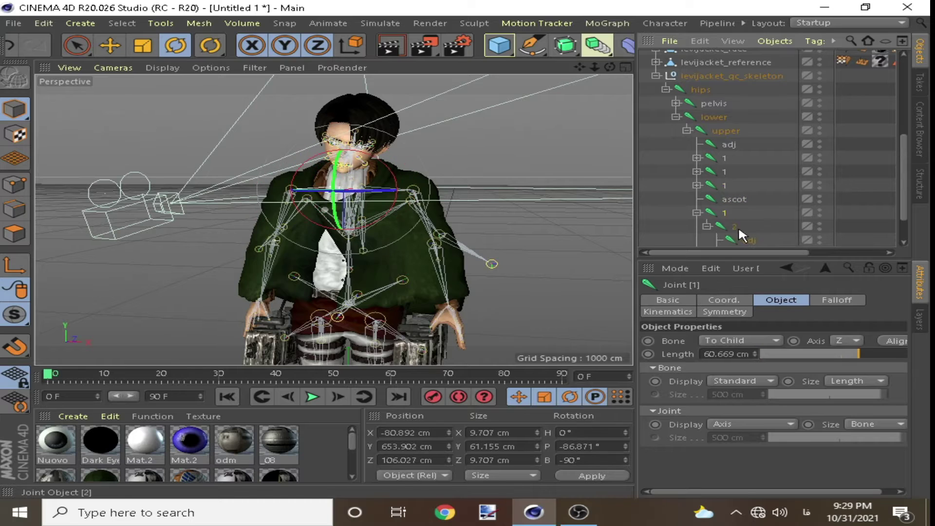
left_click(736, 226)
scroll(814, 227, "down", 3)
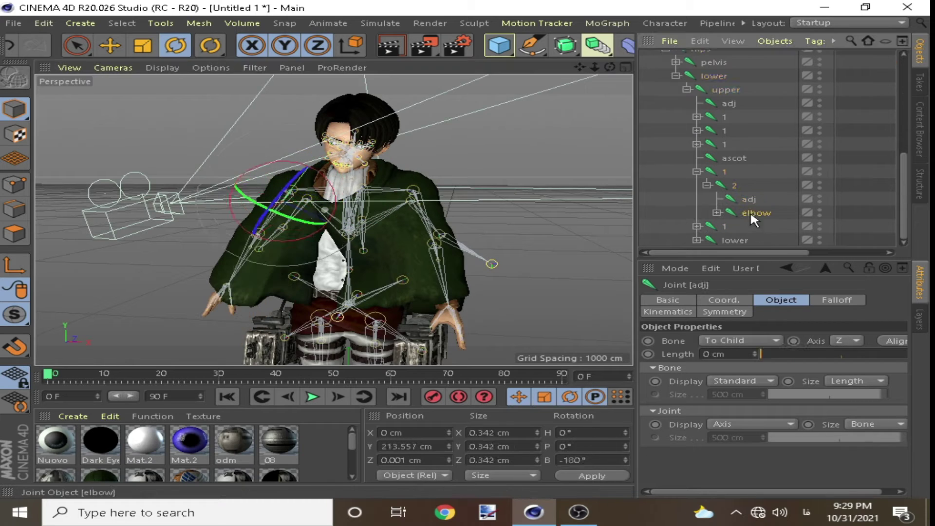
mouse_move(317, 219)
left_mouse_down("alt")
mouse_move(266, 181)
mouse_move(281, 152)
mouse_move(469, 163)
mouse_move(393, 289)
mouse_move(404, 273)
mouse_move(352, 305)
left_mouse_up("alt")
Select the elbow and right hand, then bend the thumb joints about 31 degrees
left_click(454, 186)
left_click(385, 285)
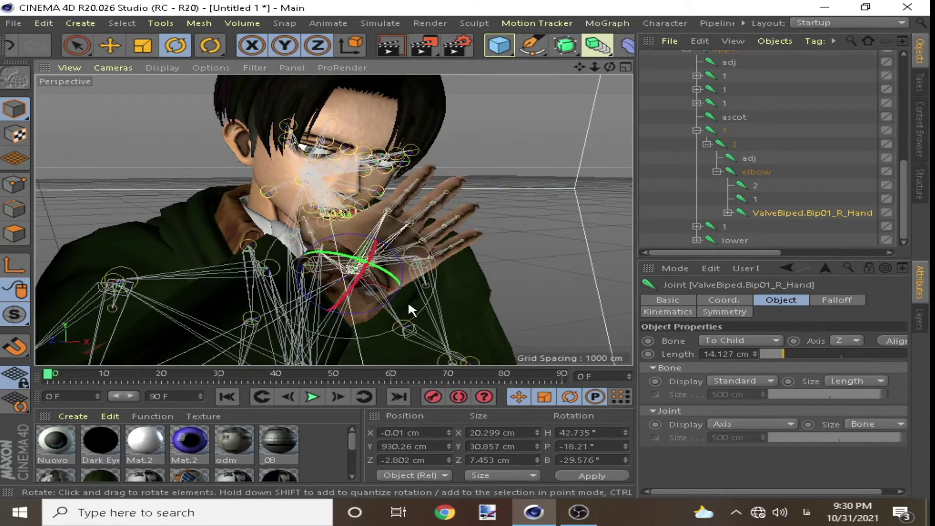
left_click(728, 213)
left_click(782, 171)
mouse_move(487, 195)
left_mouse_down("alt")
mouse_move(413, 219)
mouse_move(390, 205)
left_mouse_up("alt")
left_click(738, 172)
left_click(817, 185, "ctrl")
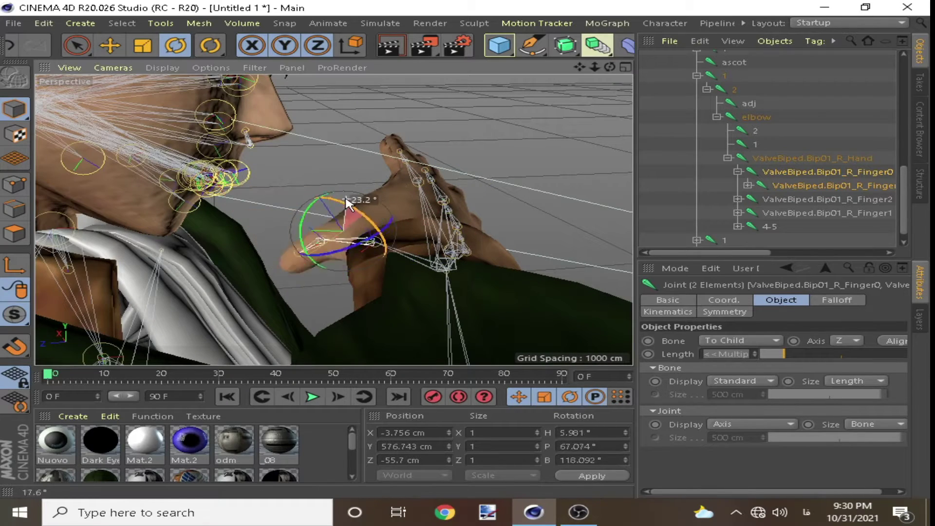
left_click(748, 185)
left_click(828, 198, "ctrl")
left_click_drag(346, 216, 330, 197)
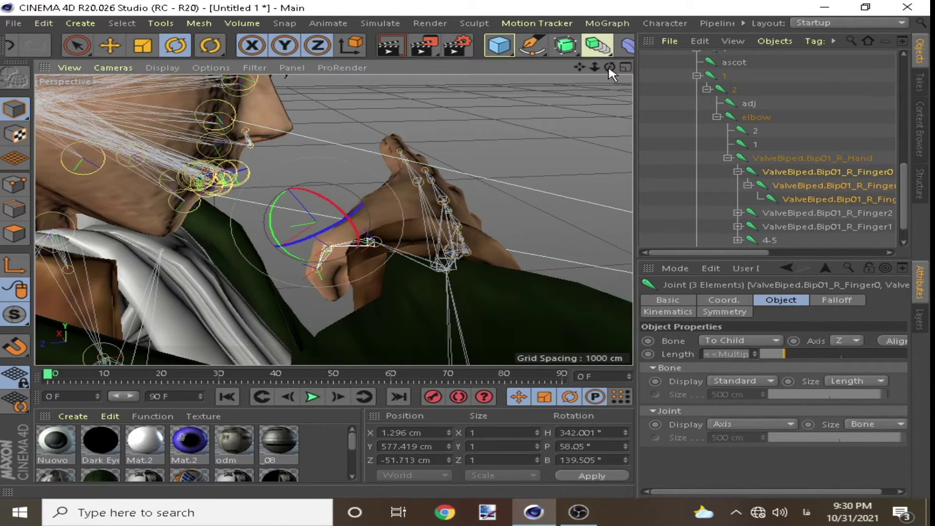
Curl the Finger2 joints about 60 degrees, then undo the curl
left_click_drag(608, 69, 730, 185)
scroll(747, 190, "down", 1)
left_click(779, 171, "ctrl")
left_click(799, 199, "ctrl")
scroll(784, 190, "down", 1)
mouse_move(321, 175)
left_mouse_down()
mouse_move(293, 229)
mouse_move(389, 204)
left_mouse_up()
scroll(796, 160, "down", 1)
scroll(795, 159, "up", 2)
left_click(796, 164, "ctrl")
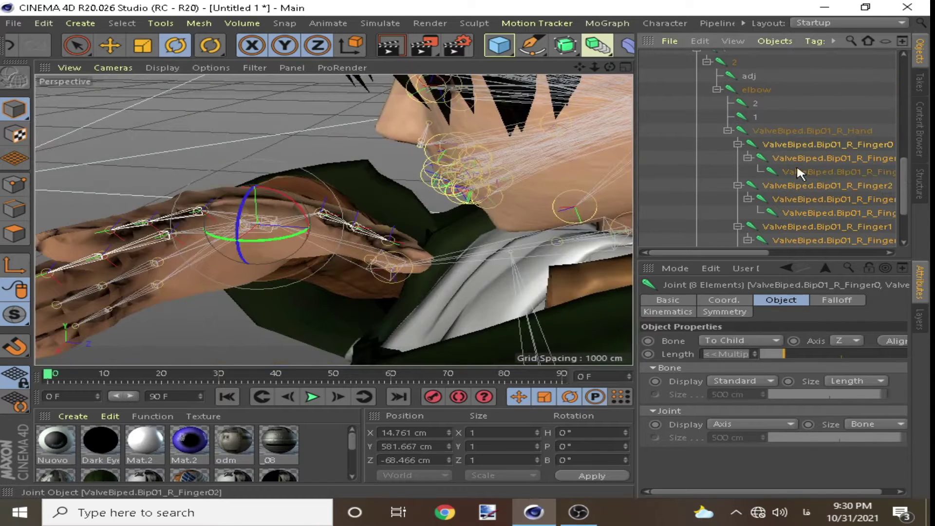
left_click_drag(127, 198, 108, 271)
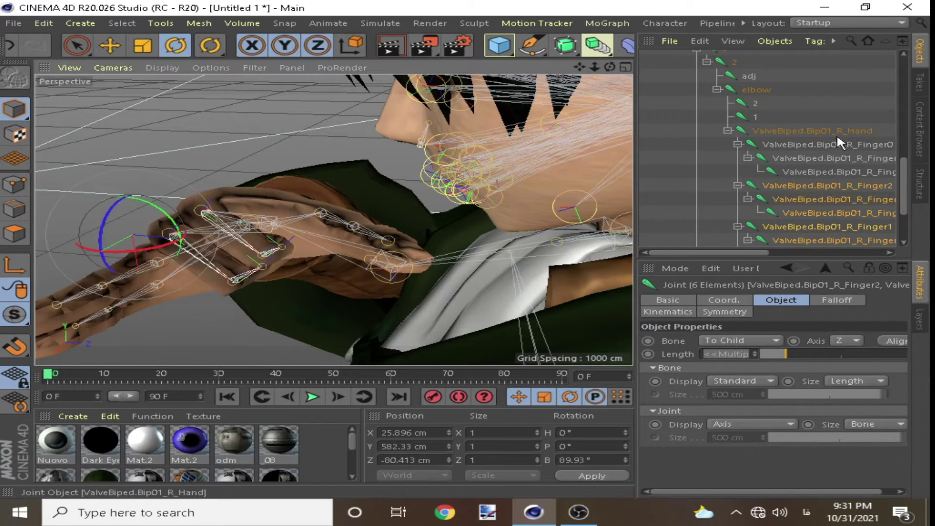
key("ctrl+z")
key("ctrl+z")
key("ctrl+z")
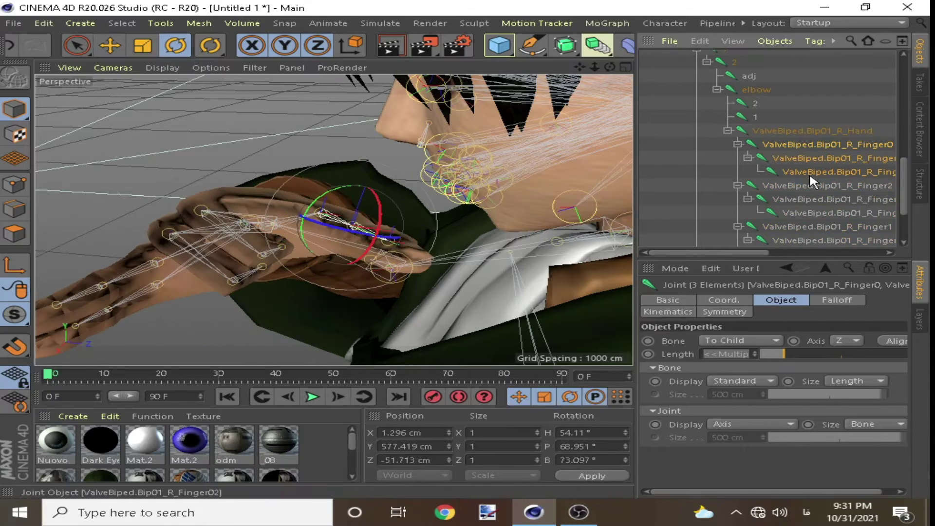
Rotate the elbow to raise the hand and turn it to rest against the chin
scroll(817, 191, "down", 2)
left_click(754, 213)
scroll(759, 204, "down", 1)
mouse_move(472, 190)
left_mouse_down("alt")
mouse_move(370, 224)
mouse_move(489, 238)
left_mouse_up("alt")
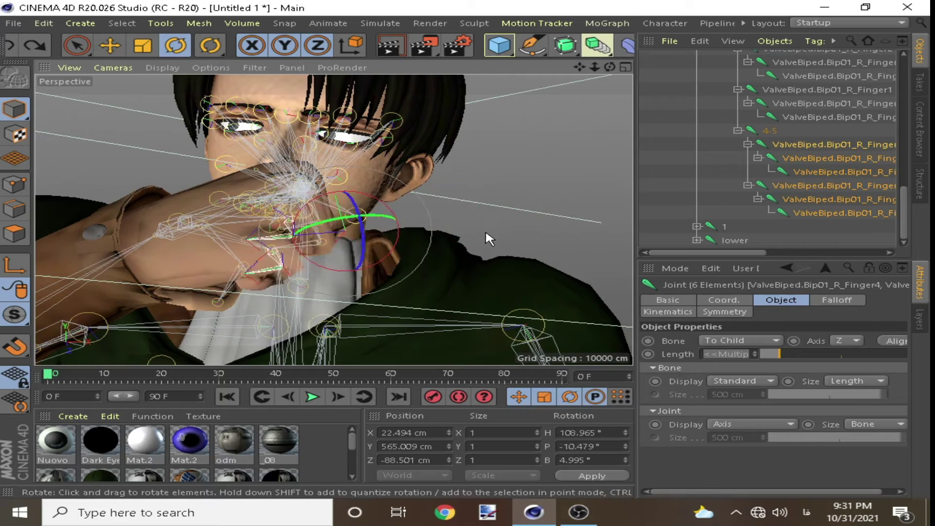
left_click(725, 89)
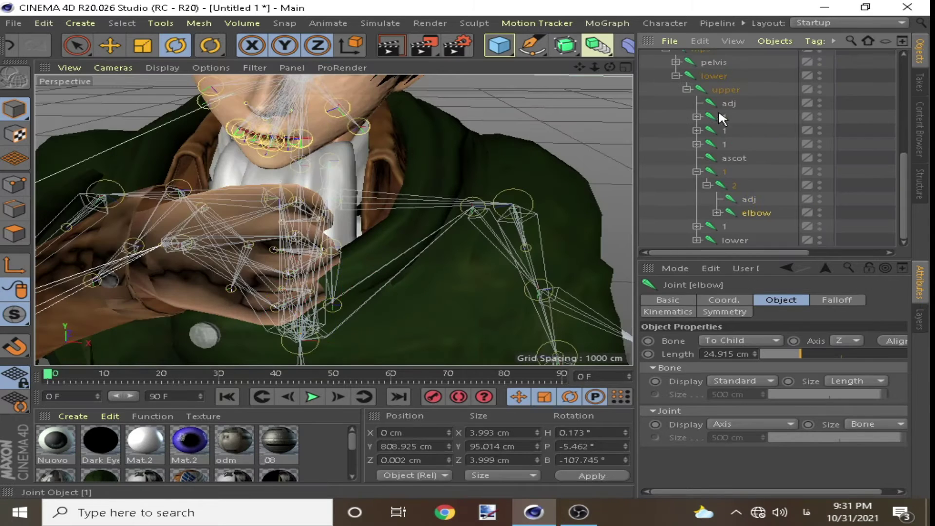
left_click(311, 194)
left_click_drag(107, 278, 115, 268)
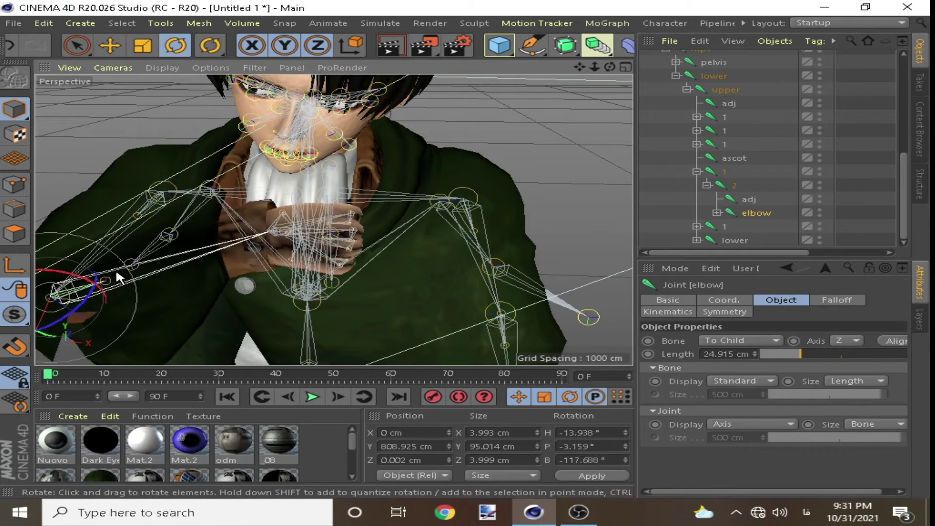
left_click(717, 213)
scroll(735, 195, "down", 2)
left_click(735, 175)
left_click_drag(302, 219, 318, 225)
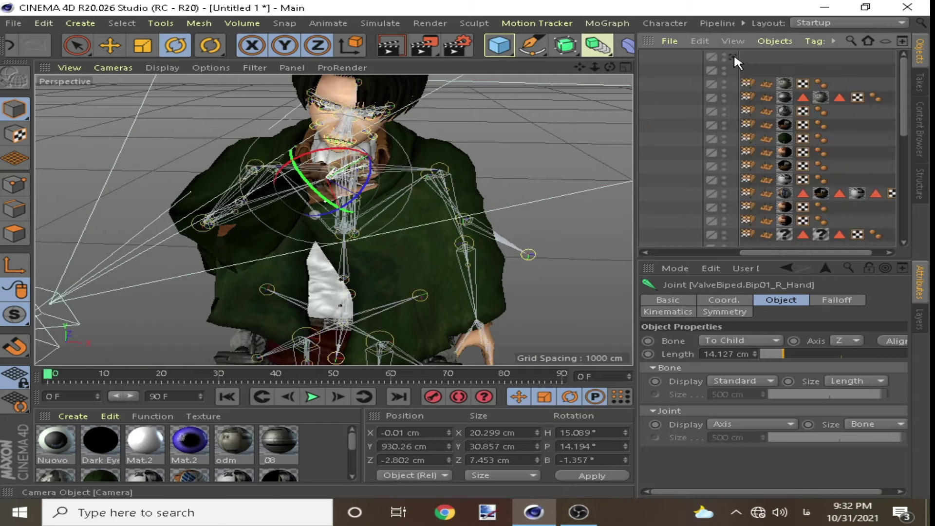
Frame an upright close-up of Levi's head and render a preview of the face
left_click_drag(370, 292, 384, 306)
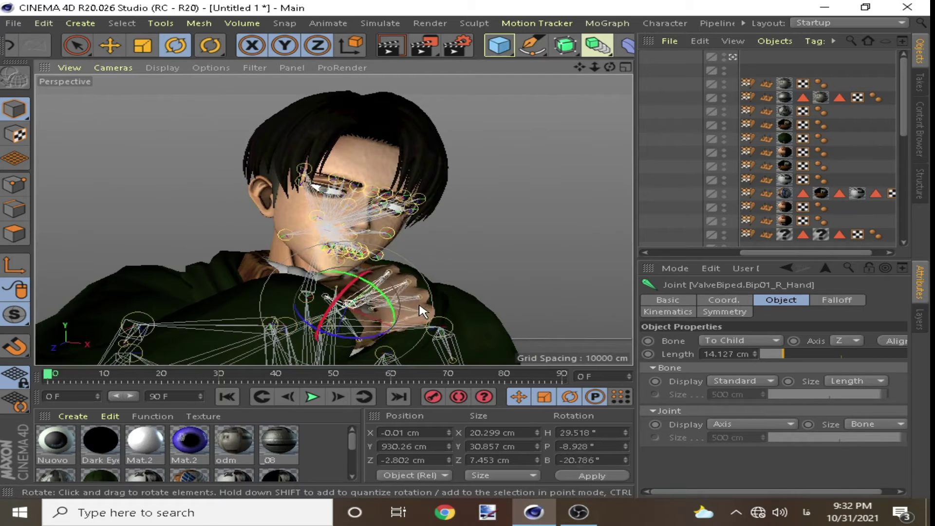
left_click(459, 238)
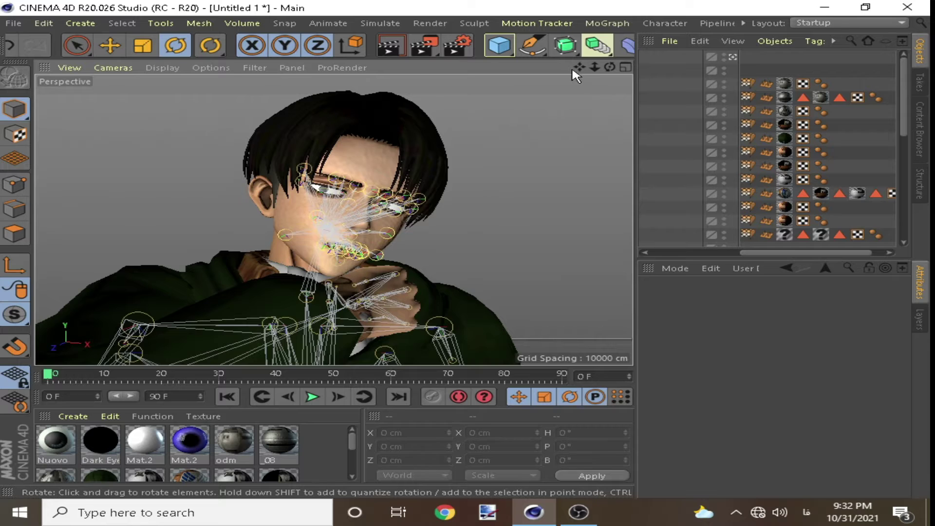
key("ctrl+r")
Lower the Nuovo eye material's luminance brightness to about 23%
left_click(55, 444)
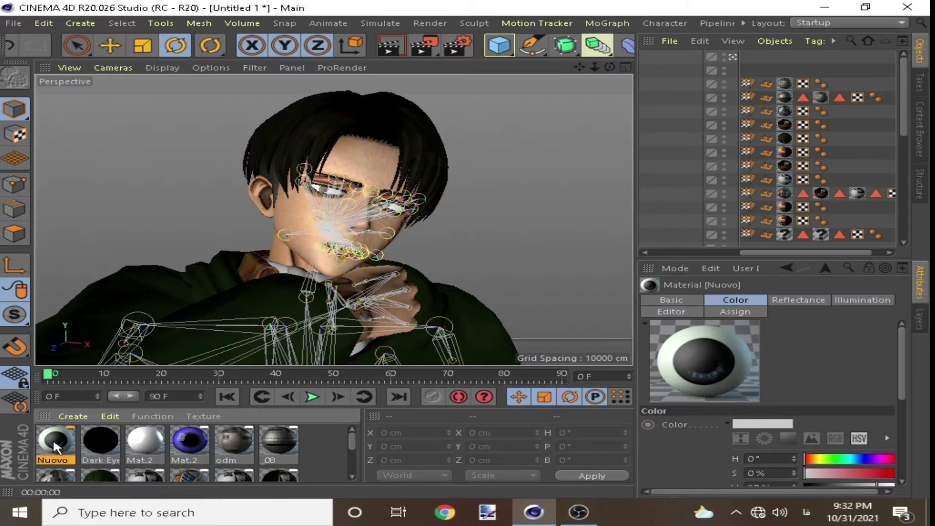
double_click(49, 443)
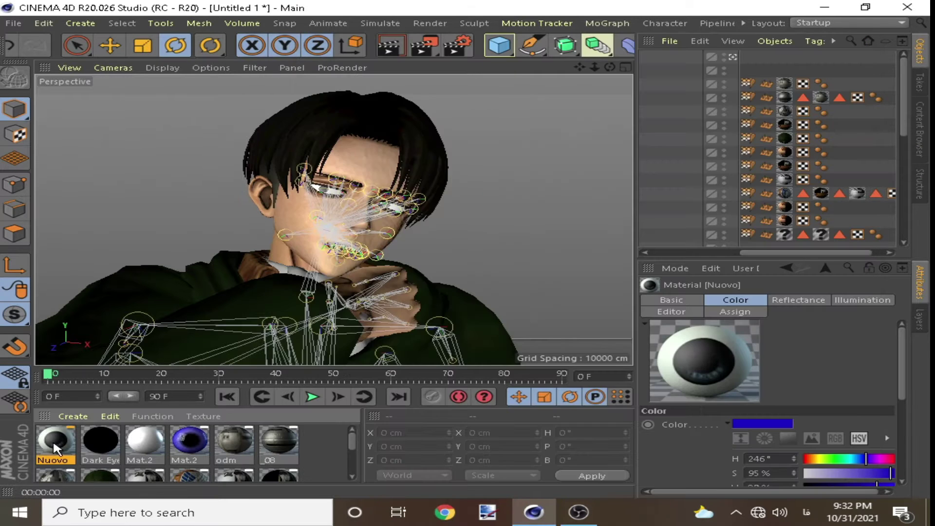
double_click(54, 445)
left_click(365, 217)
left_click(625, 180)
left_click(845, 48)
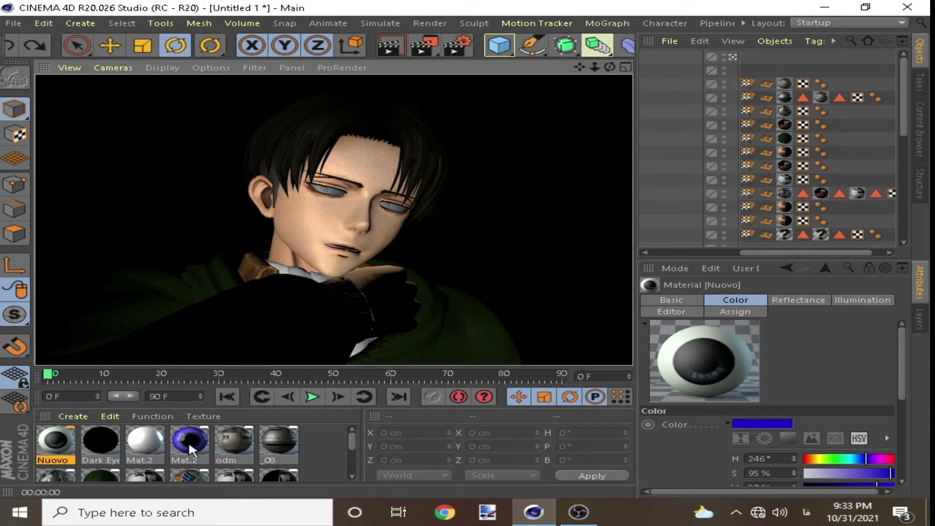
double_click(74, 435)
left_click(507, 193)
left_click(845, 48)
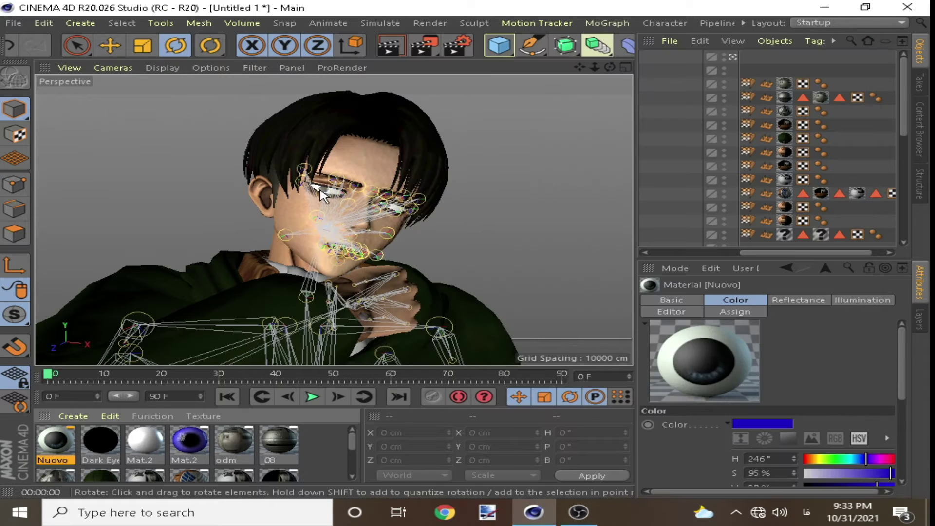
Select the right eye, then undo and redo the last pose change
left_click(387, 202)
scroll(387, 202, "up", 3)
scroll(387, 202, "down", 5)
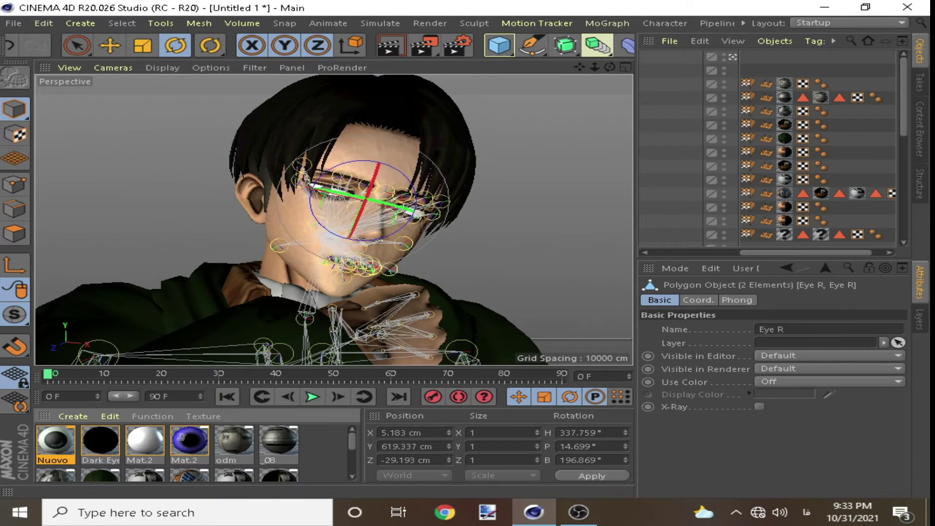
left_click(555, 227)
key("ctrl+z")
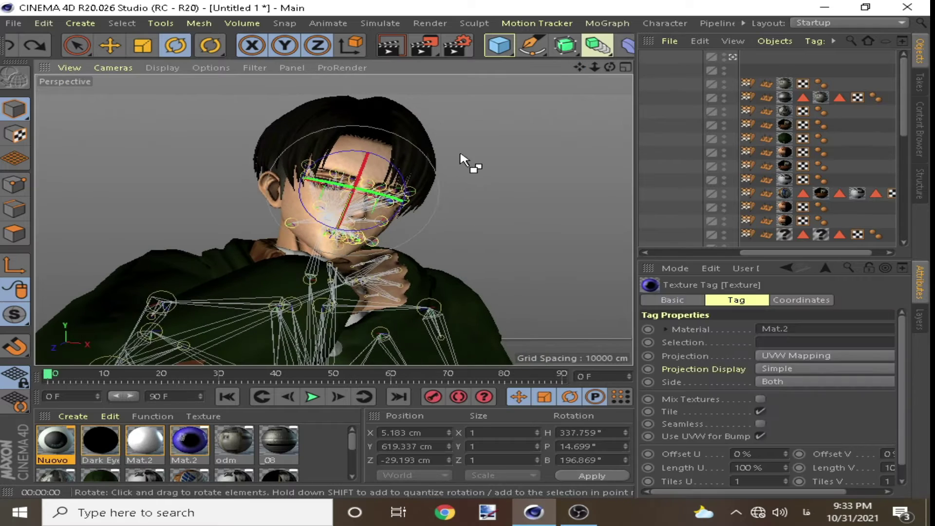
key("ctrl+y")
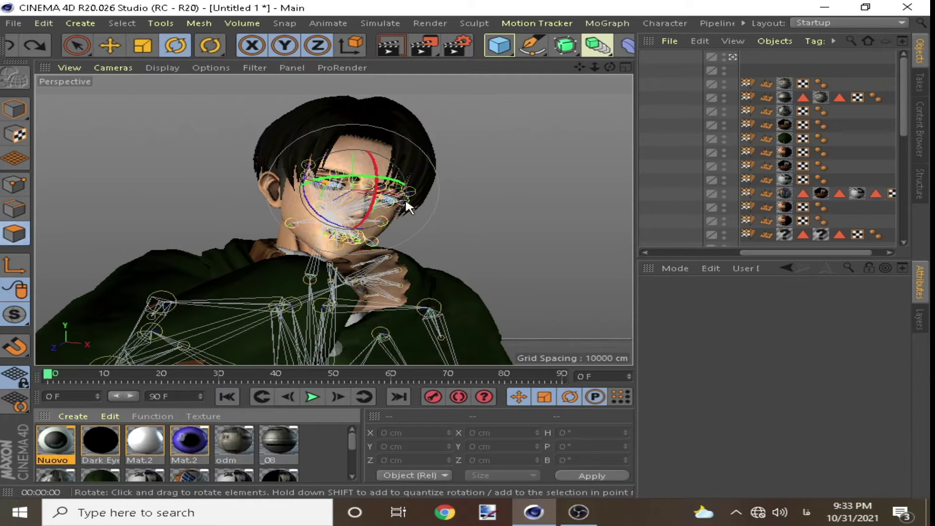
scroll(405, 197, "up", 3)
scroll(405, 197, "up", 3)
Select the right eye mesh, orbit around the character, and pick the right hand joint
key("space")
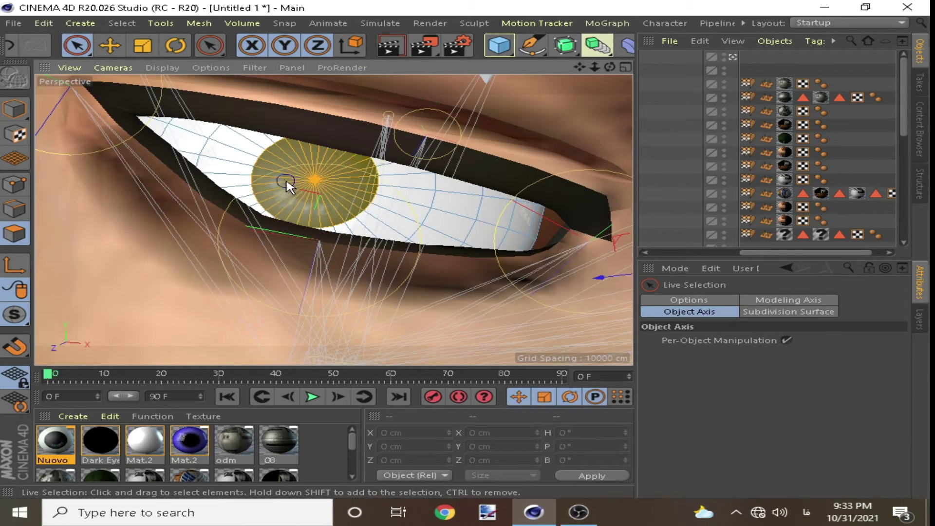
left_click(289, 187)
left_click_drag(288, 187, 419, 193, "alt")
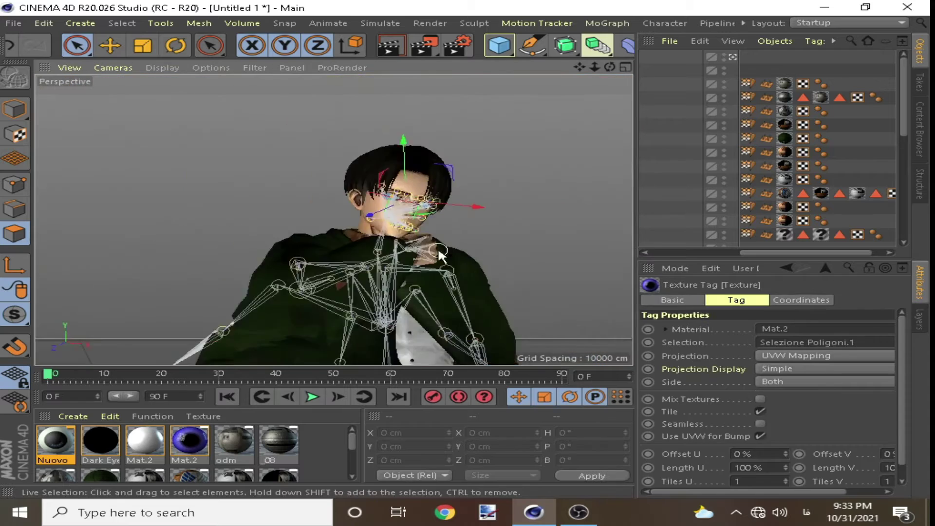
left_click_drag(333, 220, 496, 129, "alt")
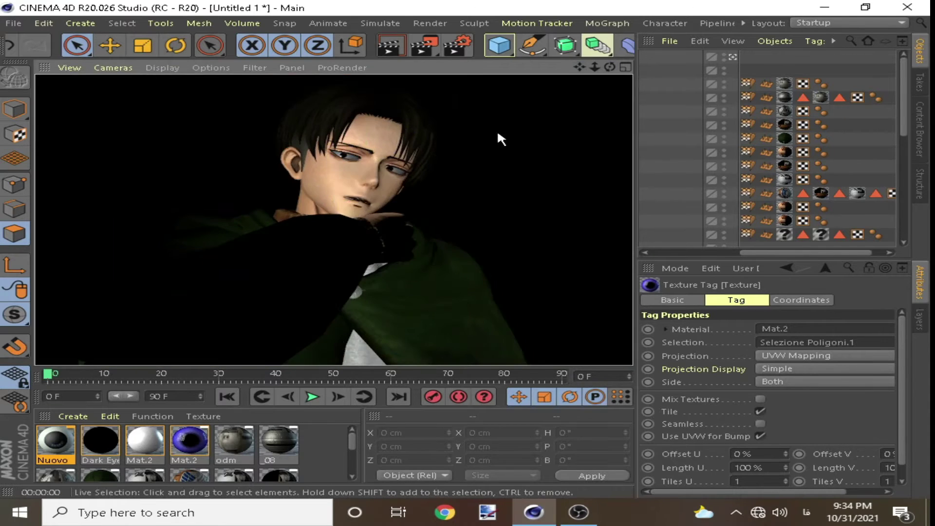
left_click(713, 208)
scroll(707, 221, "down", 5)
left_click(779, 212)
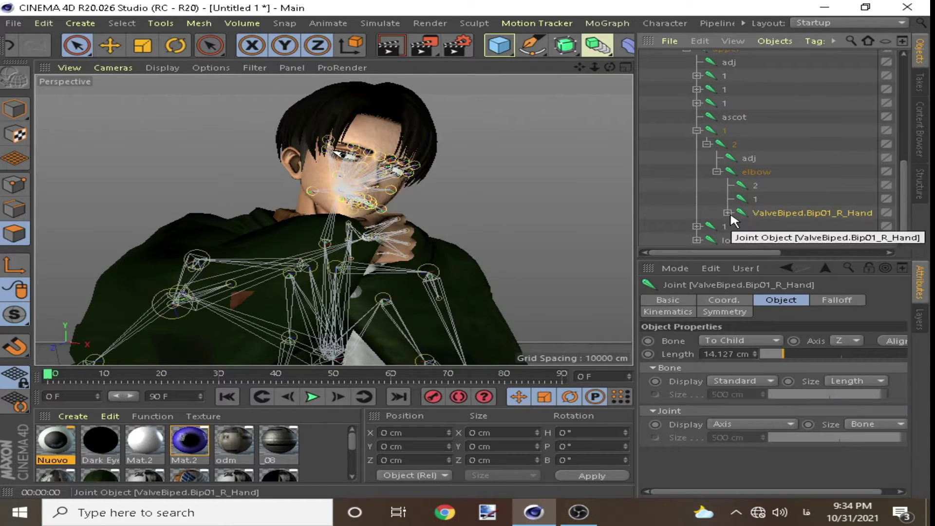
Bend the right elbow with the Rotate tool and render a quick preview
key("r")
left_click(749, 160)
left_click_drag(579, 66, 591, 83)
left_click(734, 186)
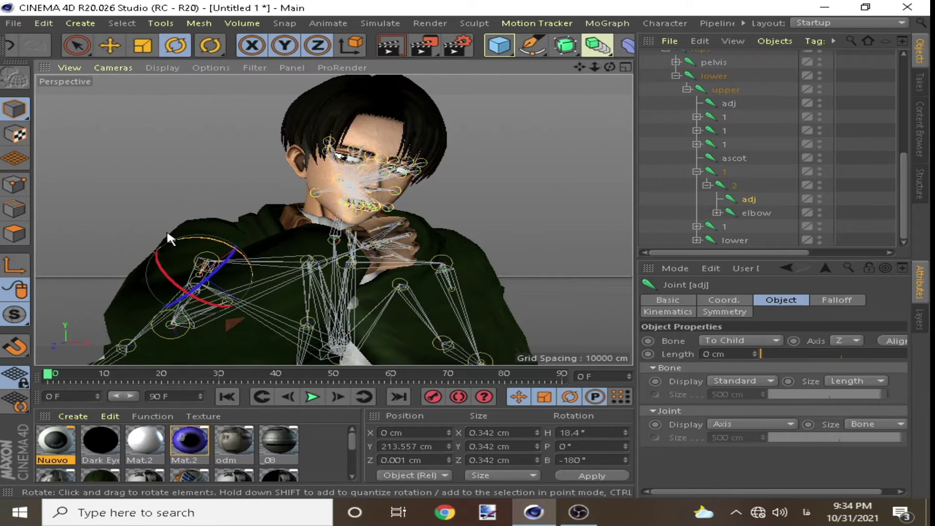
left_click(175, 322)
mouse_move(175, 322)
left_mouse_down()
mouse_move(180, 331)
mouse_move(202, 299)
left_mouse_up()
left_click(500, 174)
key("ctrl+r")
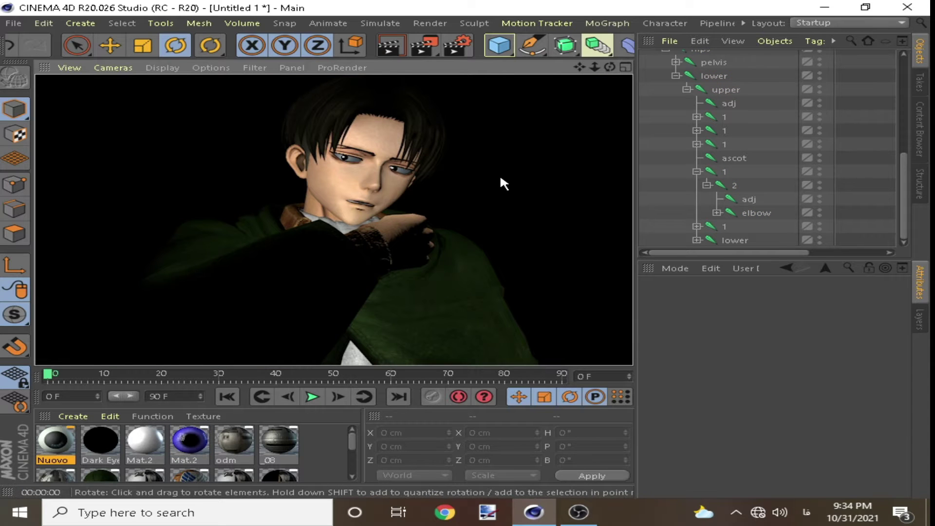
left_click(752, 213)
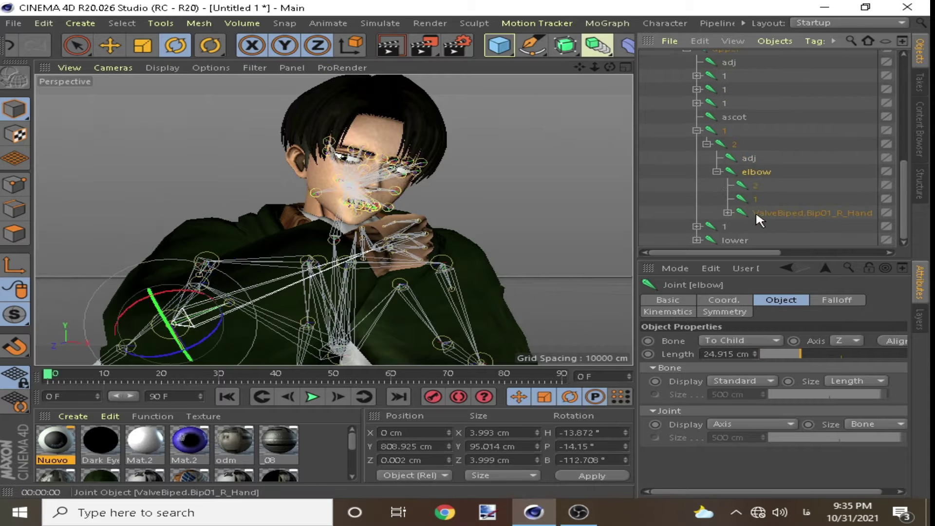
Curl the thumb and index joints Finger0, Finger1 and Finger11 (about -34°)
left_click(779, 144)
scroll(370, 225, "up", 3)
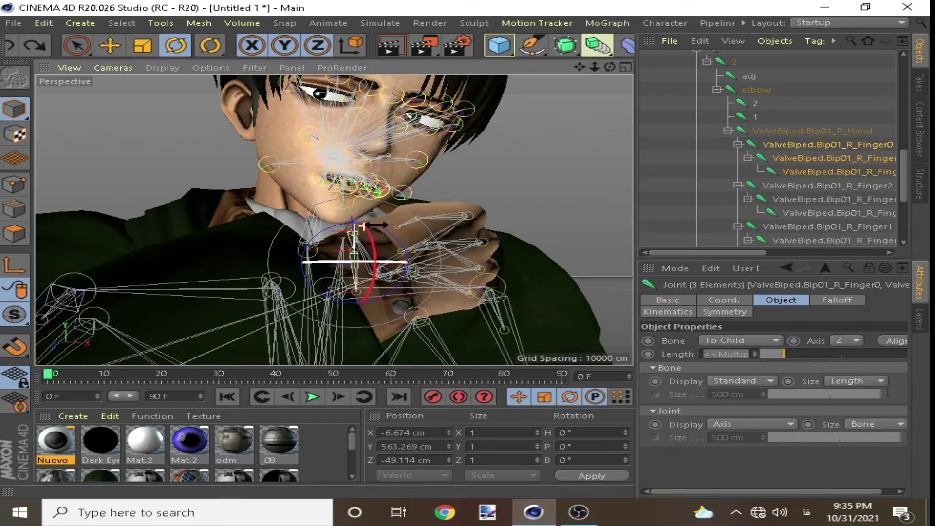
left_click_drag(382, 219, 370, 187)
left_click(425, 256)
left_click_drag(425, 256, 263, 260)
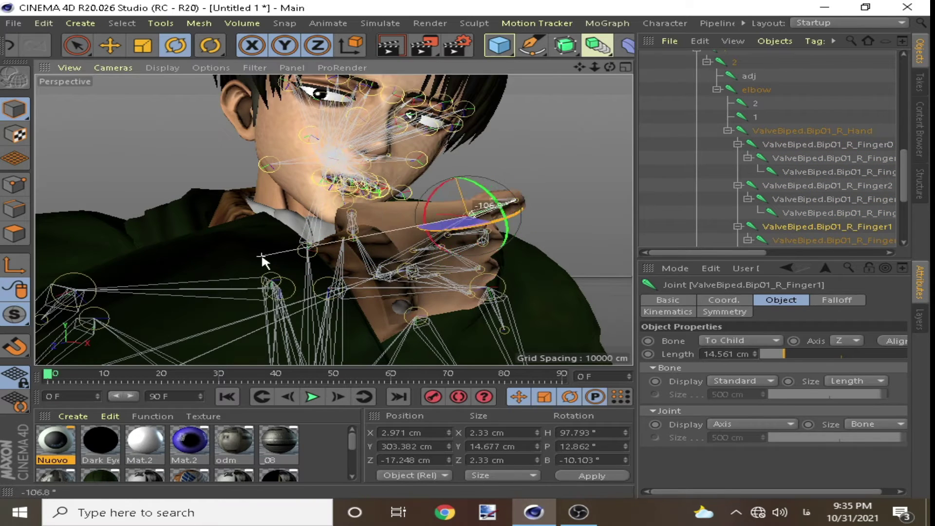
left_click_drag(604, 62, 580, 78)
scroll(769, 146, "up", 3)
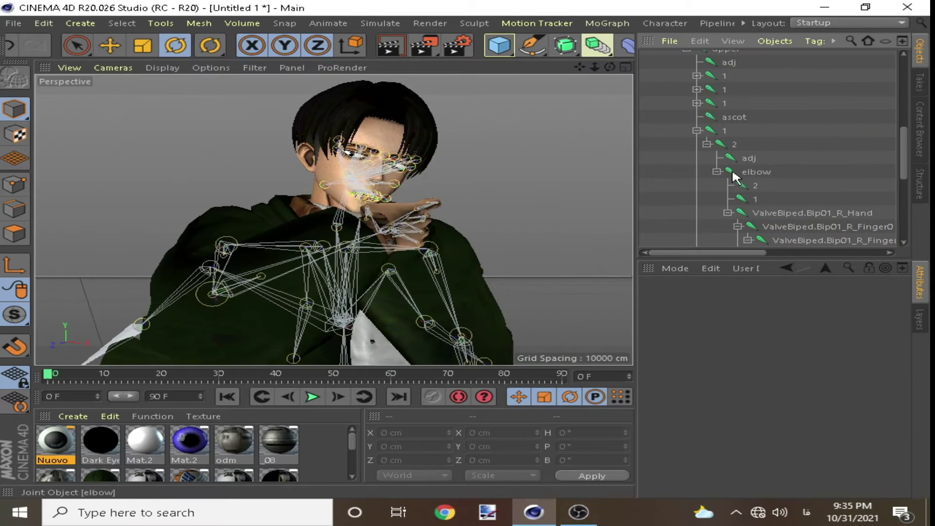
left_click(436, 207)
left_click_drag(524, 179, 423, 225)
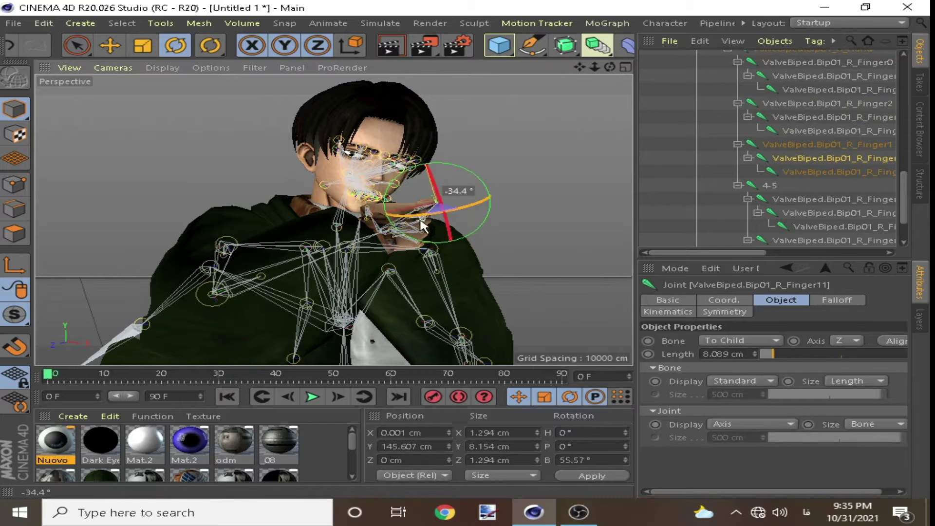
scroll(510, 246, "up", 3)
left_click_drag(441, 200, 448, 208)
Turn the right hand so the fingers point right and swing the forearm to the chest
left_click_drag(572, 118, 608, 127, "alt")
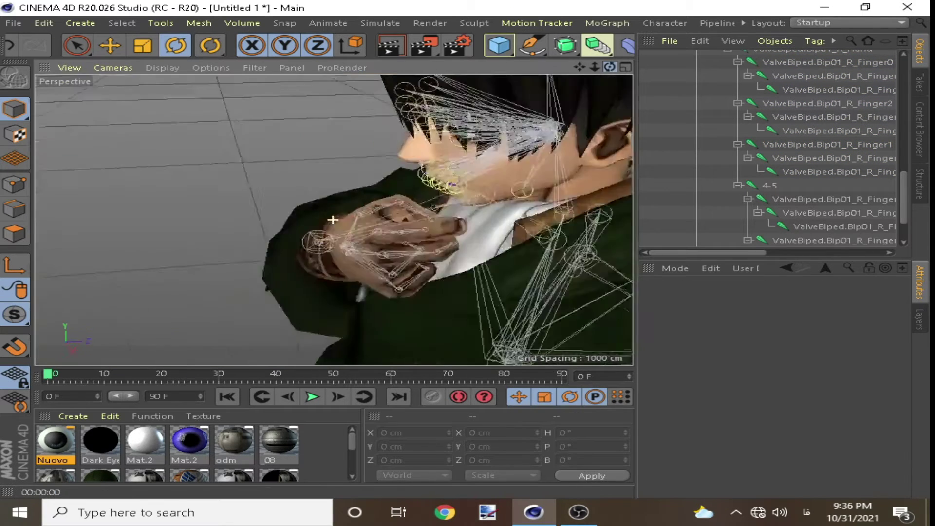
left_click(775, 144)
left_click(348, 255)
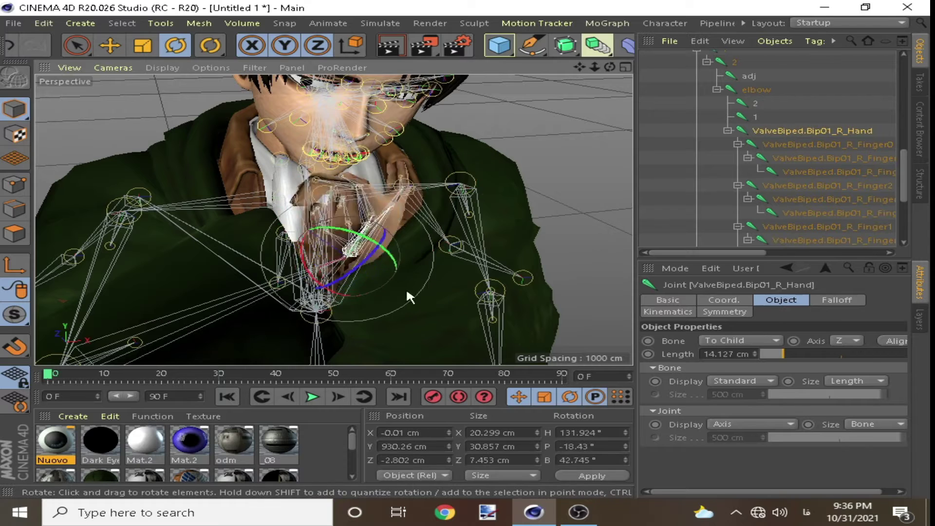
left_click_drag(405, 287, 370, 224)
scroll(500, 195, "down", 3)
scroll(499, 195, "down", 2)
left_click(209, 272)
mouse_move(238, 283)
left_mouse_down()
mouse_move(262, 276)
mouse_move(204, 272)
mouse_move(253, 209)
left_mouse_up()
scroll(731, 126, "up", 3)
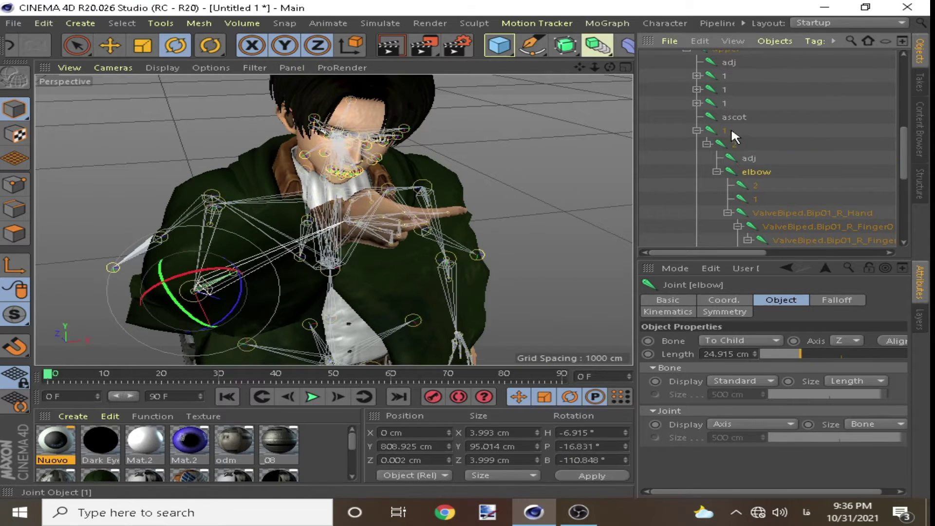
Select arm joint 2 and zoom in and out to inspect the arm
left_click(576, 153)
left_click(229, 212)
scroll(397, 163, "up", 2)
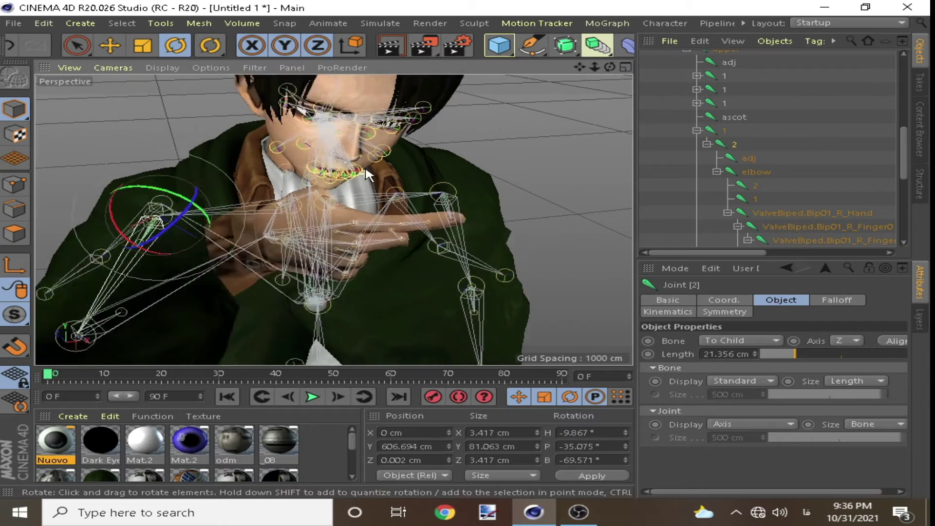
scroll(397, 162, "up", 2)
scroll(397, 163, "down", 3)
scroll(382, 184, "up", 2)
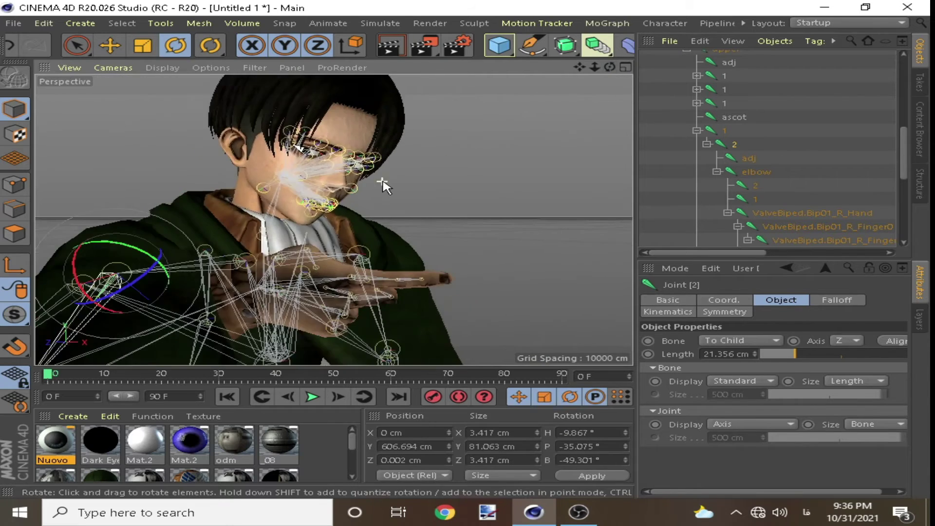
scroll(382, 183, "down", 1)
left_click(535, 194)
Rotate the pinky joints, Finger4 about 10.5° and Finger42 slightly
left_click(783, 211)
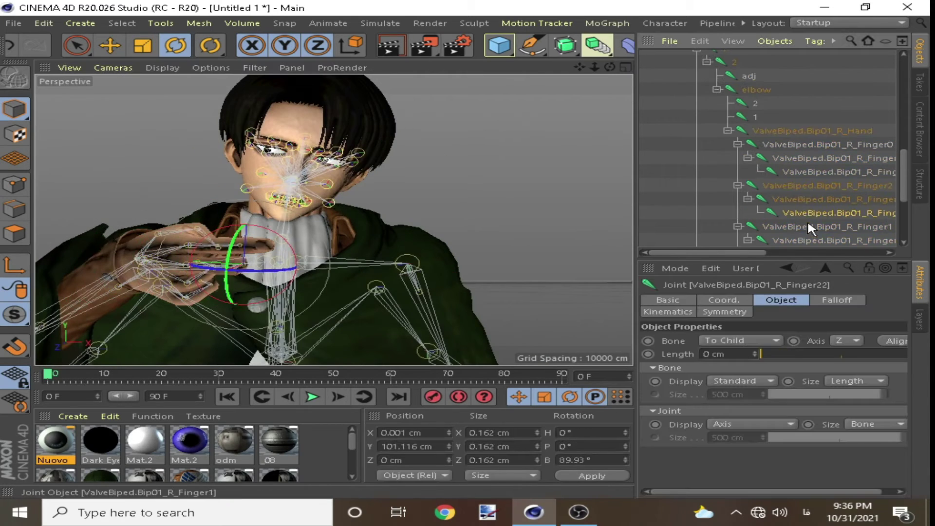
scroll(805, 151, "down", 3)
left_click_drag(176, 336, 165, 344)
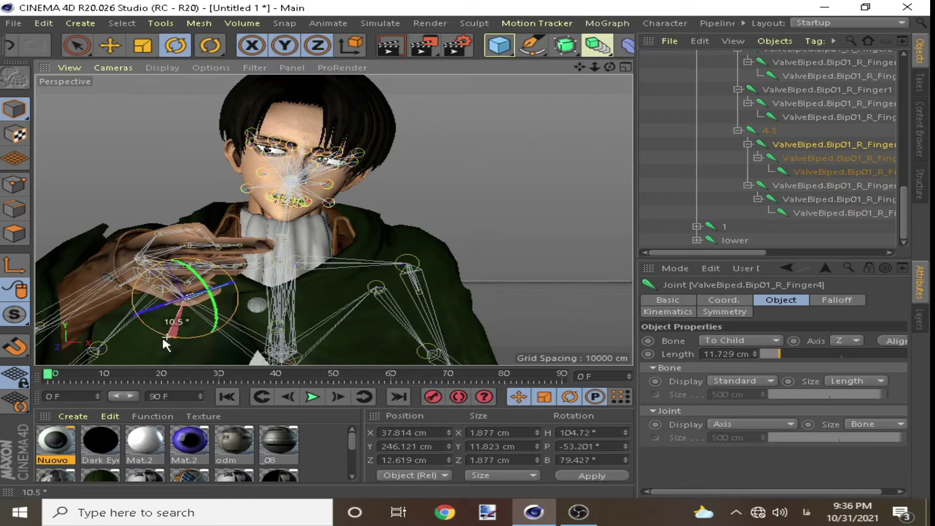
left_click(258, 306)
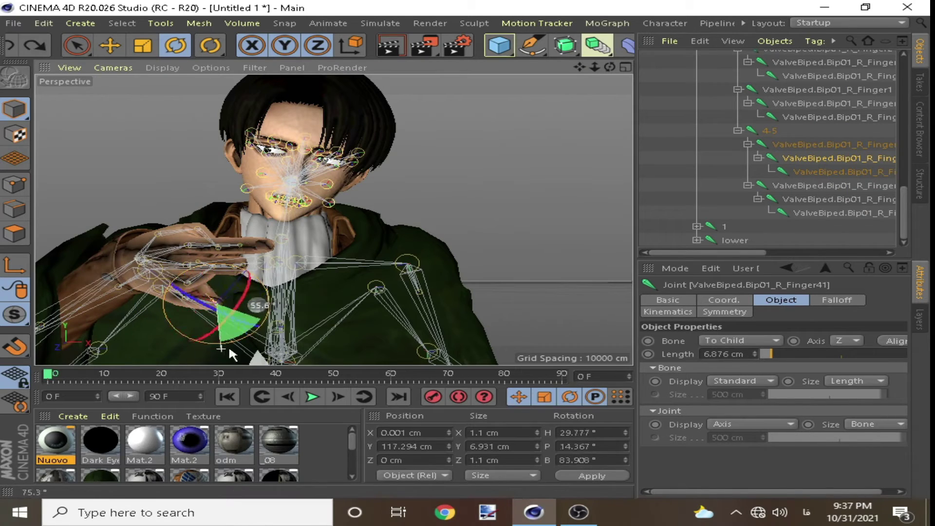
left_click(838, 176)
left_click_drag(258, 312, 253, 316)
Orbit in close and select the Finger41, Finger3, Finger31 and Finger32 joints
left_click_drag(610, 62, 332, 221)
left_click(320, 283)
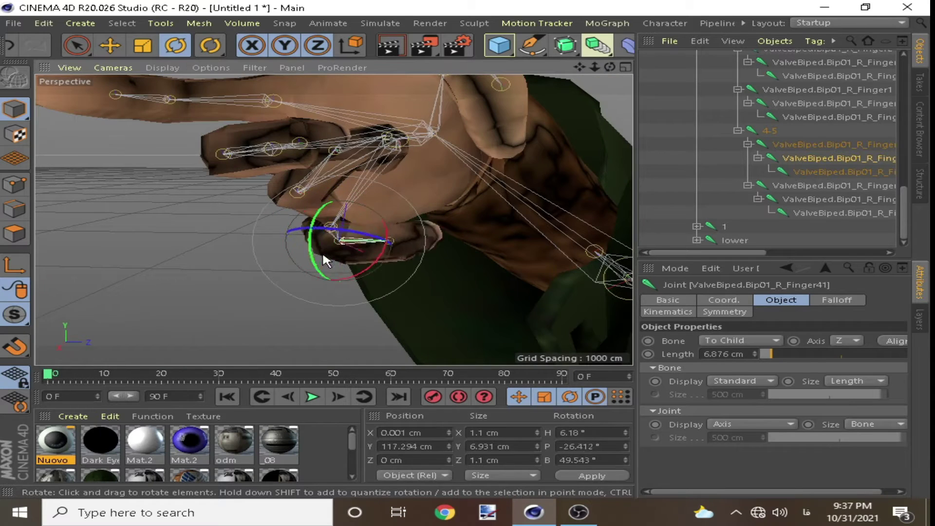
left_click_drag(609, 66, 454, 141)
left_click(396, 171)
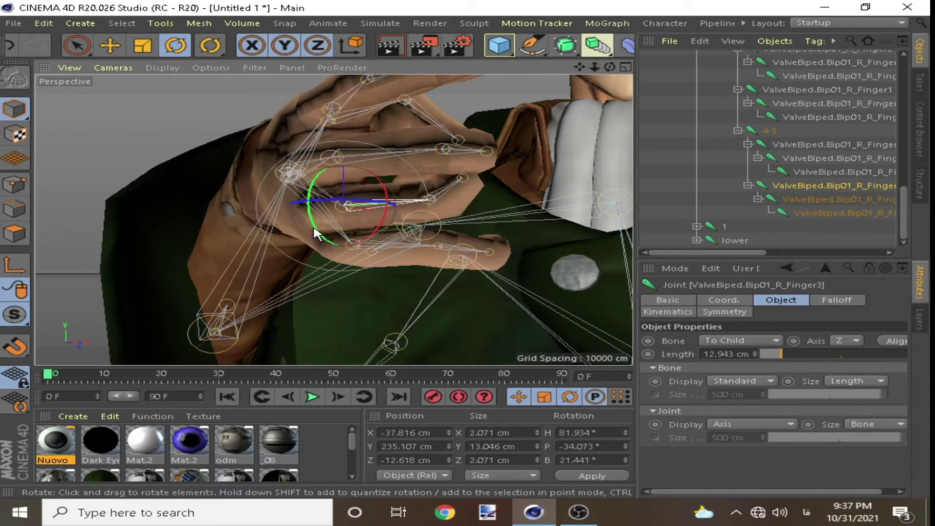
left_click(420, 187)
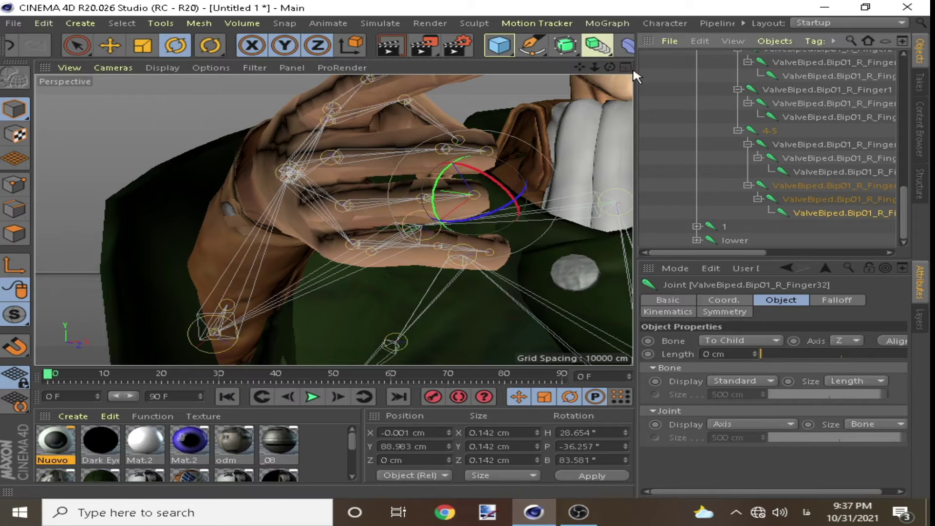
left_click_drag(610, 66, 353, 253)
left_click(352, 253)
Bend the Finger22 joint about -37.8° and render a preview of the pose
left_click(805, 199)
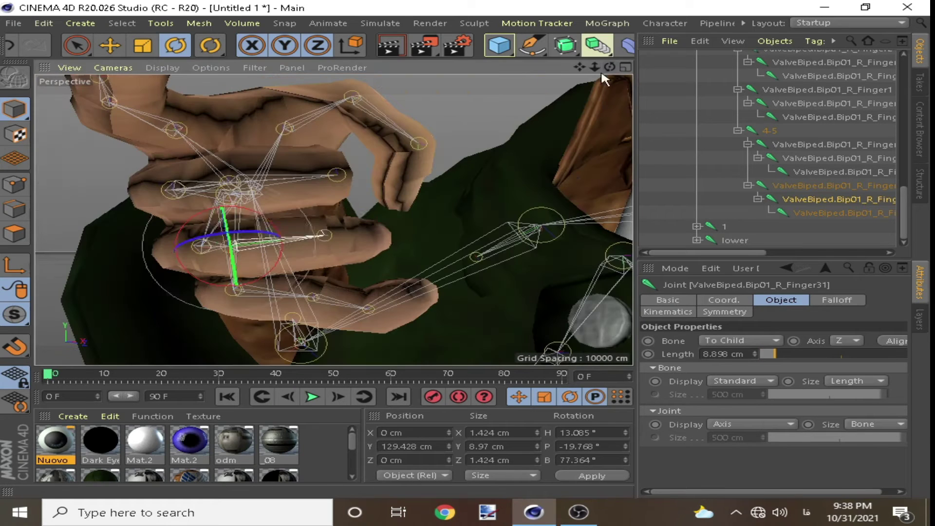
left_click(803, 104)
left_click(801, 158)
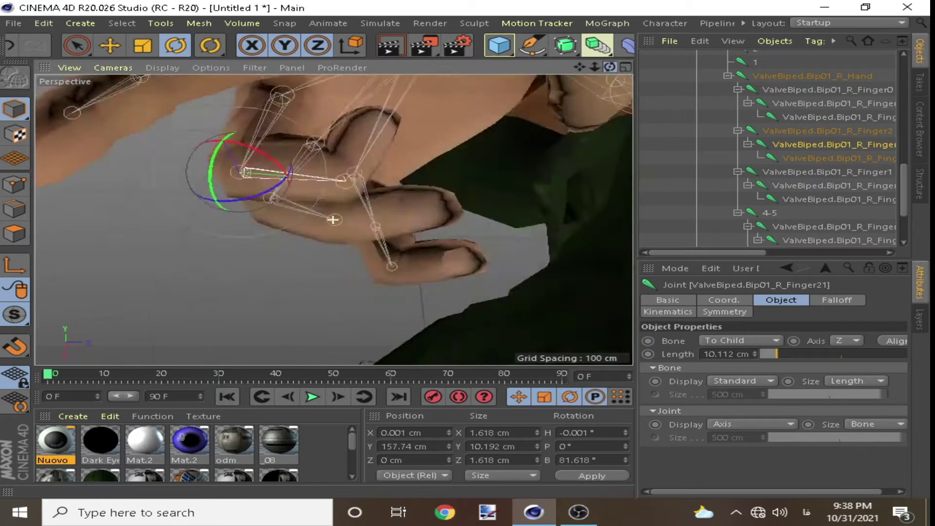
left_click_drag(319, 251, 331, 262)
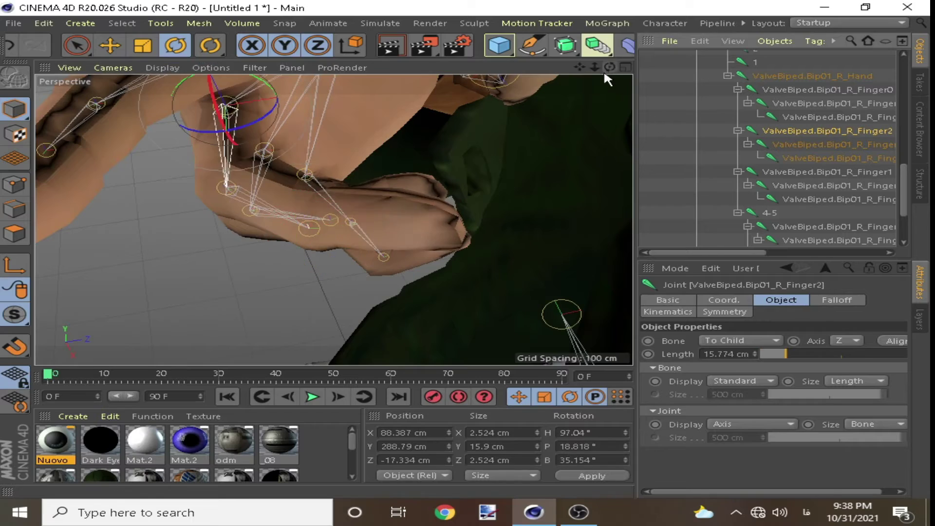
left_click(412, 184)
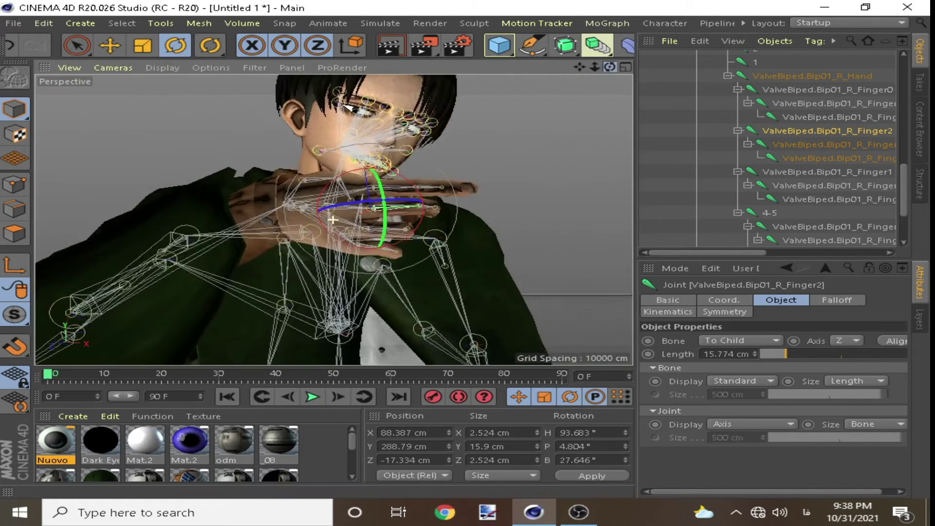
left_click_drag(376, 165, 517, 160, "alt")
key("ctrl+r")
Rotate the right hand up to the face and preview the thumb and index pose
left_click(812, 75)
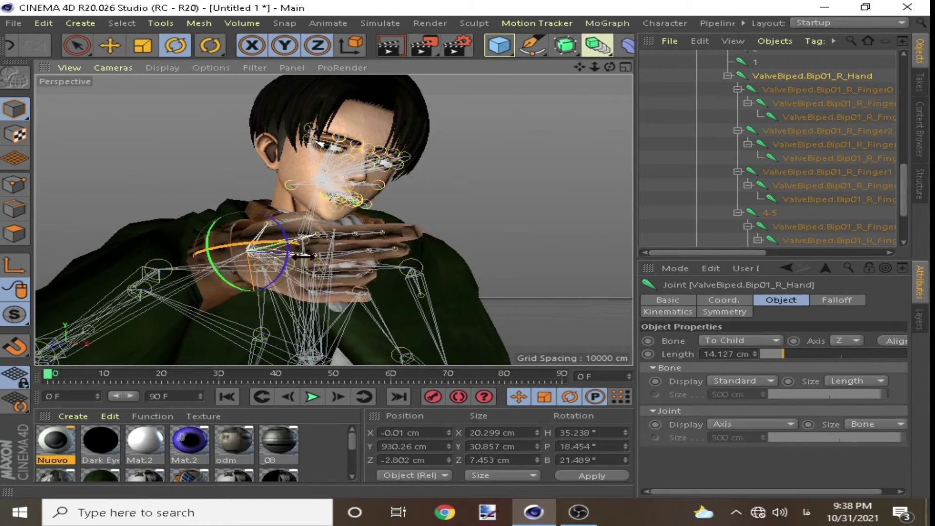
mouse_move(289, 231)
left_mouse_down()
mouse_move(311, 190)
mouse_move(273, 229)
left_mouse_up()
left_click(827, 90)
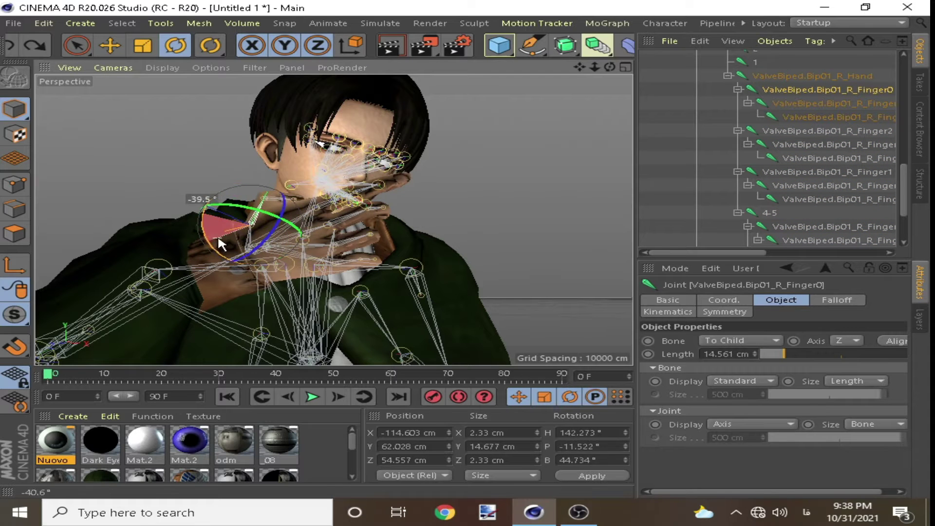
left_click(389, 179)
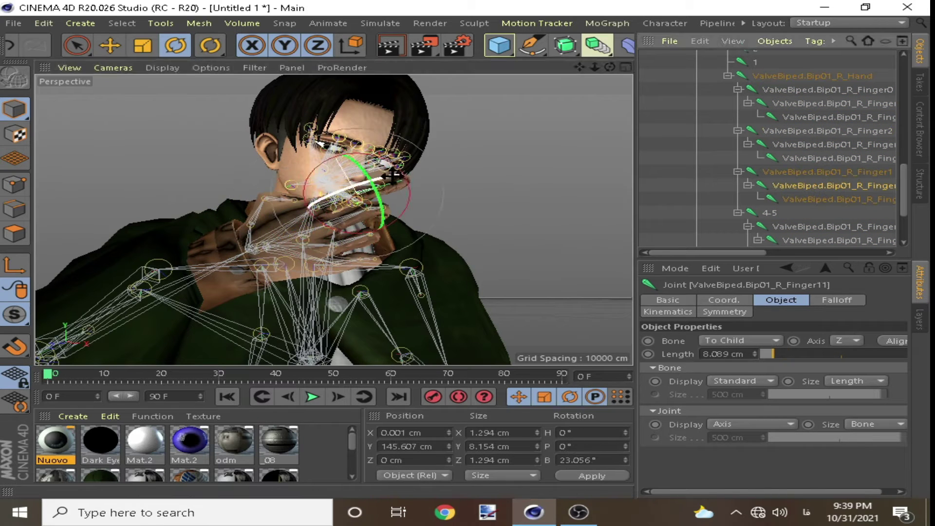
left_click(500, 165)
key("ctrl+r")
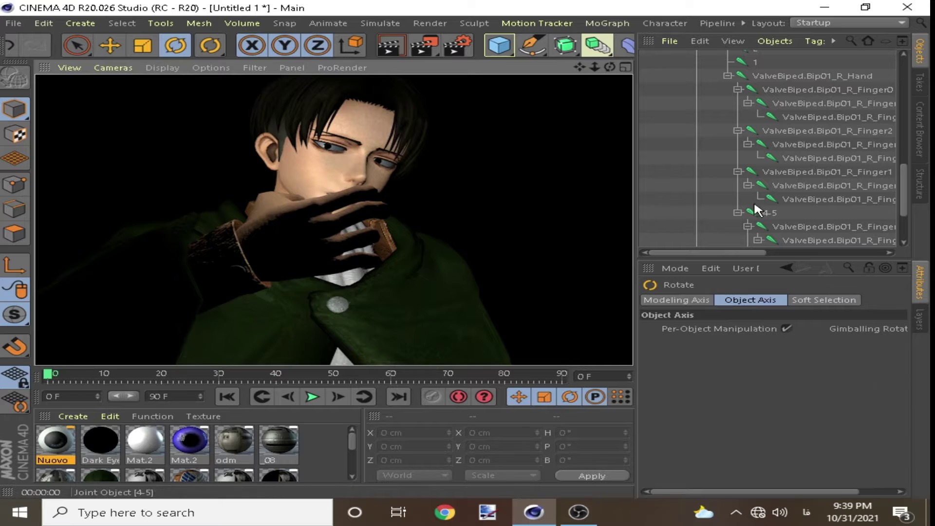
Lower the hand from the mouth to the chest and render a preview
left_click(356, 197)
left_click(823, 76)
scroll(782, 109, "up", 3)
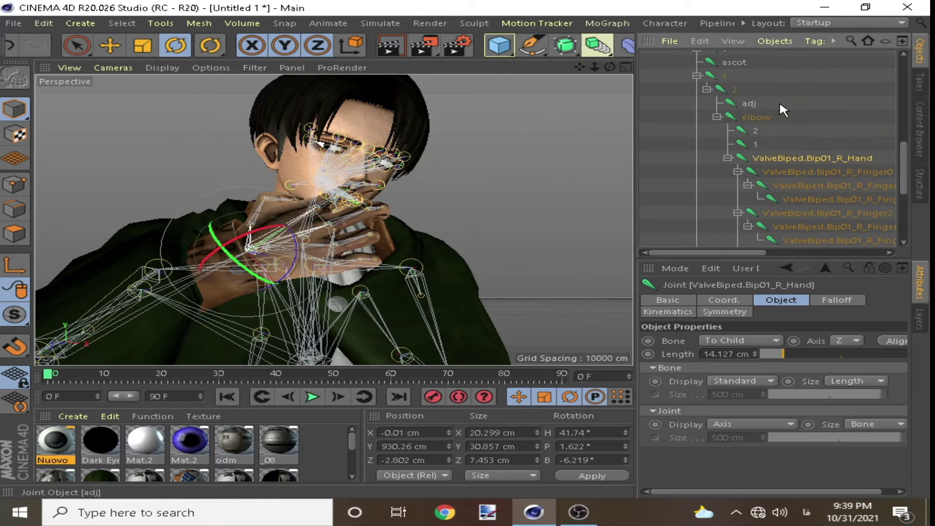
left_click_drag(82, 316, 98, 341)
left_click(466, 155)
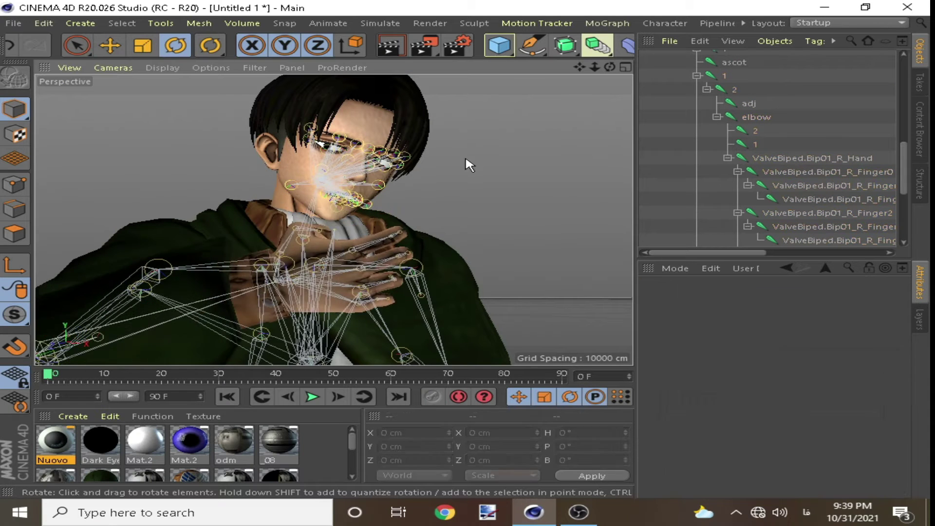
key("ctrl+r")
left_click(493, 154)
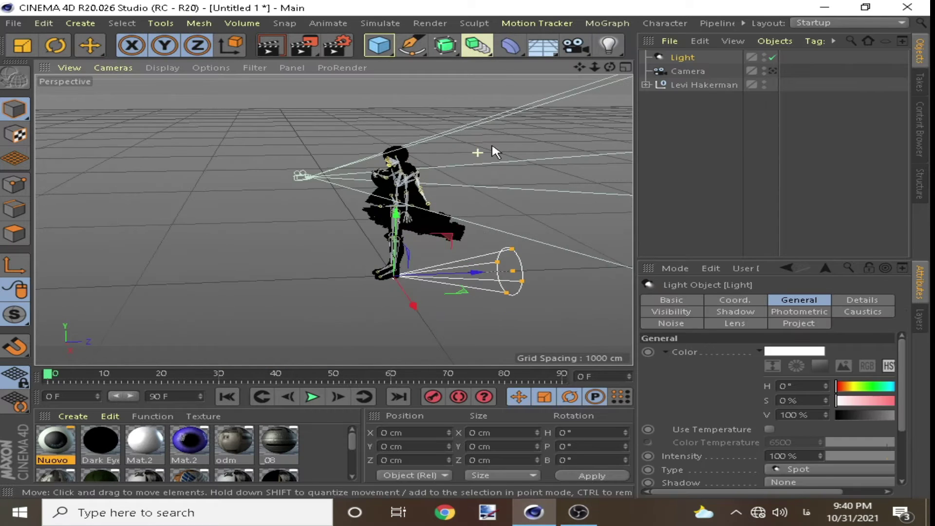
Tilt the spot light down toward Levi and view it through the scene camera
middle_click_drag(485, 90, 477, 194, "alt")
left_click(55, 46)
left_click_drag(296, 155, 312, 171)
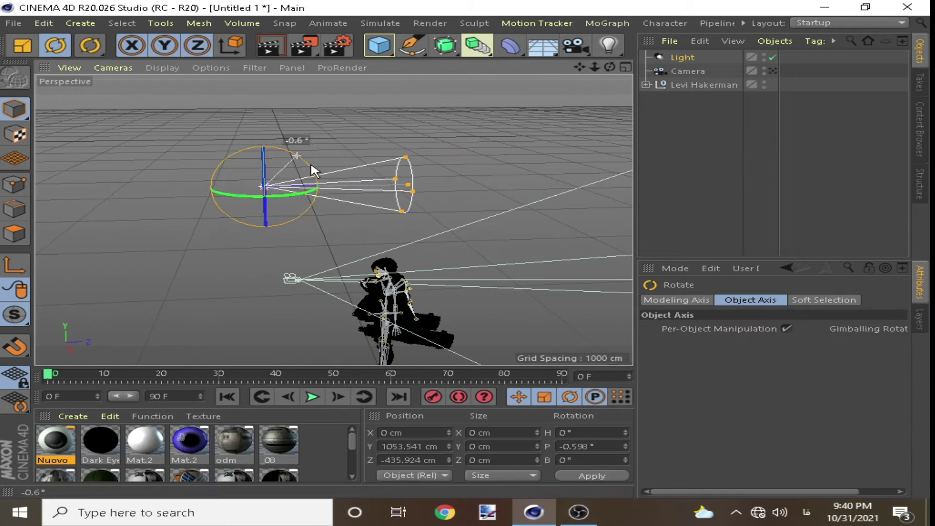
left_click(772, 71)
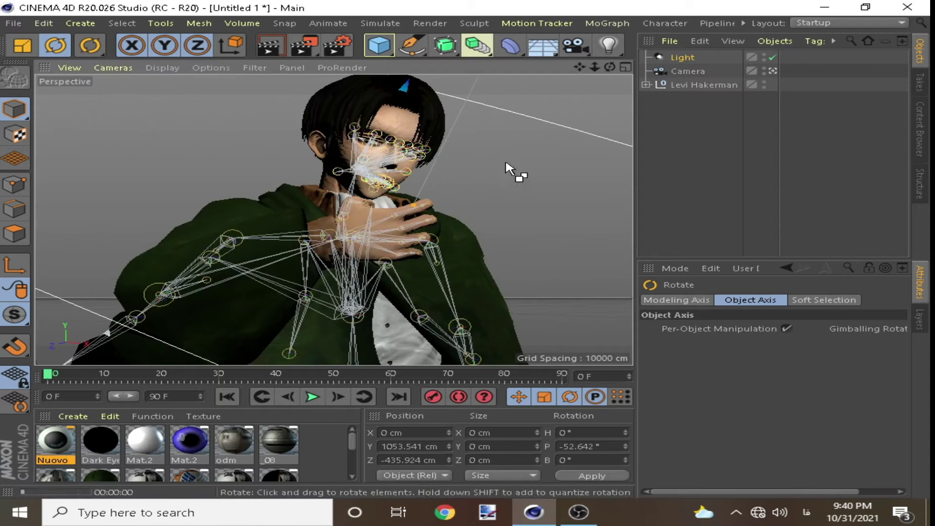
Tint the spot light pale blue (H 221, S 18) at 115% with Area shadows, then preview
left_click(683, 61)
left_click_drag(774, 491, 818, 490)
left_click(849, 386)
left_click(802, 401)
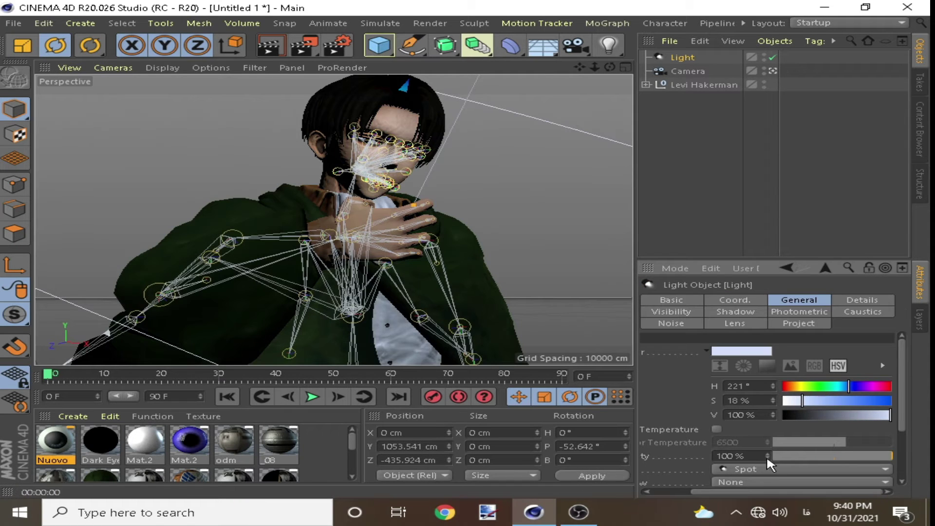
left_click_drag(767, 458, 788, 438)
scroll(795, 421, "down", 2)
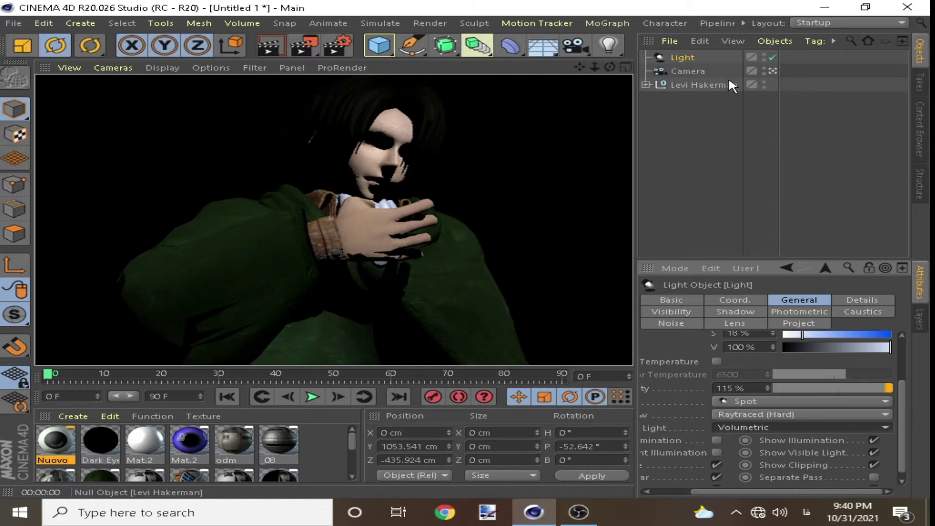
left_click(759, 469)
left_click(736, 312)
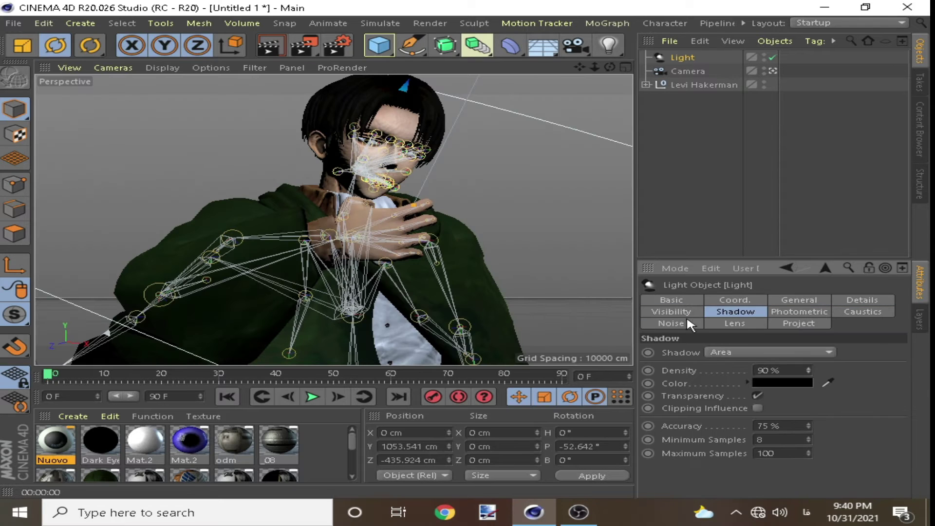
key("ctrl+r")
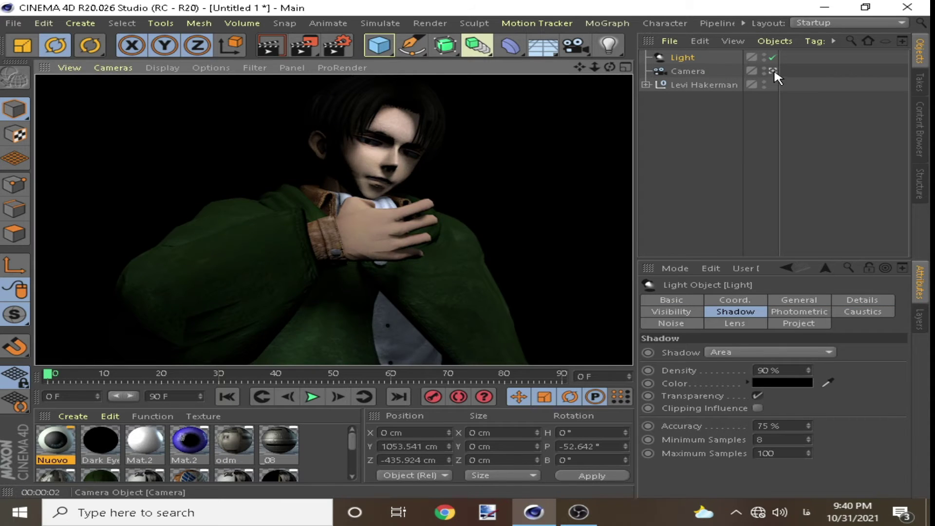
left_click(773, 70)
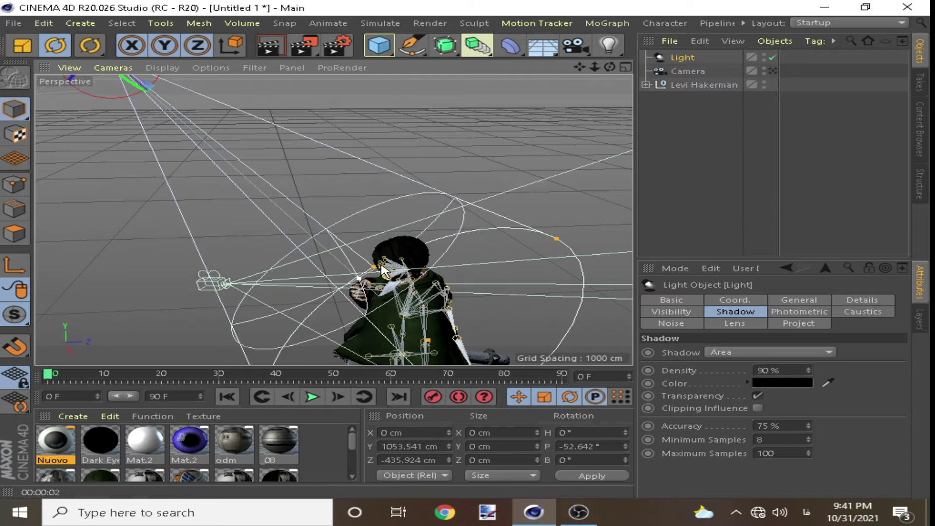
Render from the scene camera and raise the light's saturation to 34%
left_click(773, 70)
key("ctrl+r")
left_click(799, 300)
scroll(796, 482, "down", 3)
left_click(778, 441)
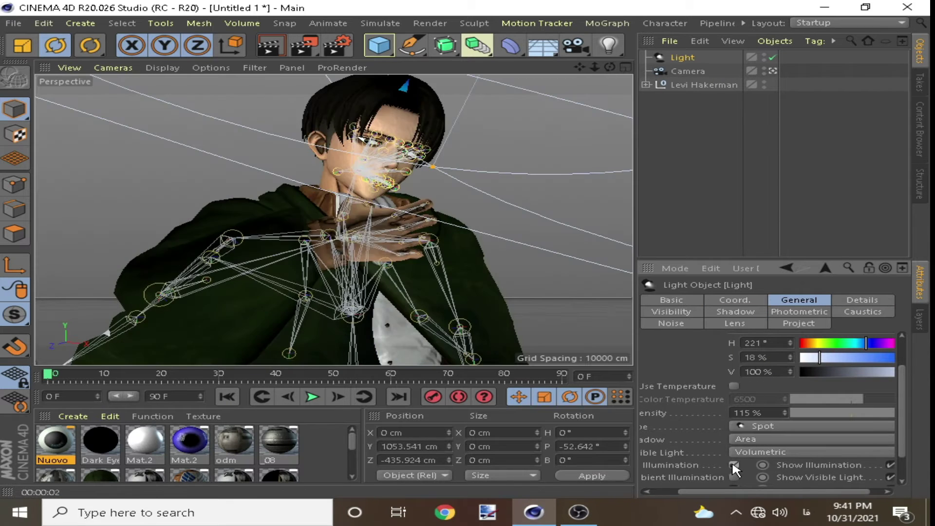
left_click(836, 358)
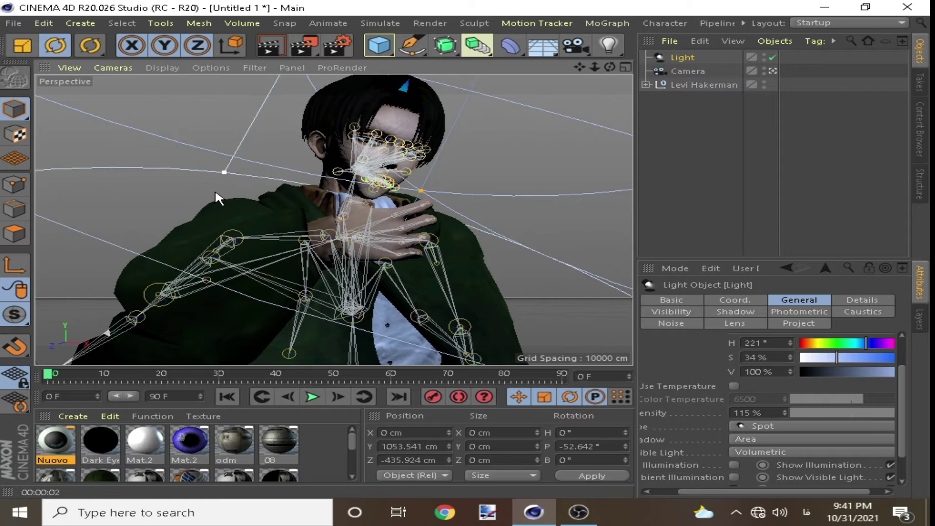
Orbit to check the light and camera, then shift the light's hue to green (154°)
left_click(772, 71)
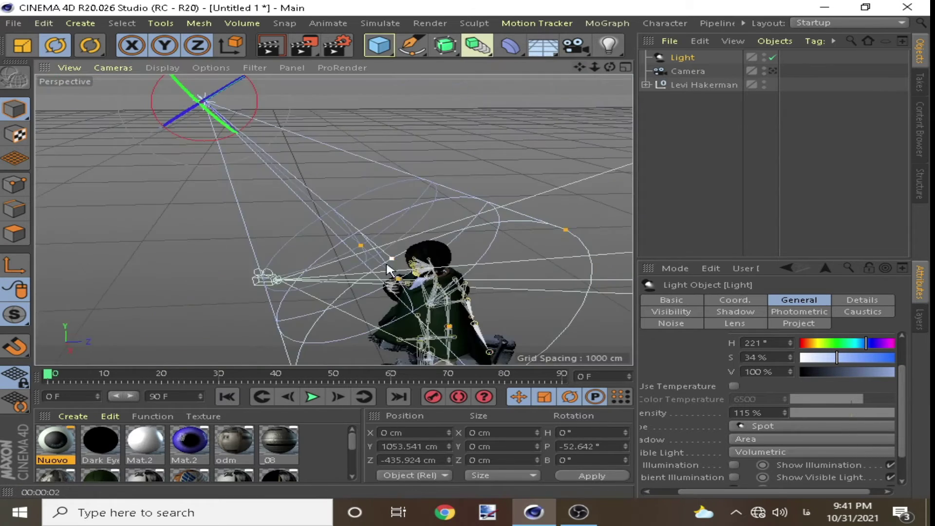
left_click_drag(555, 94, 426, 273, "alt")
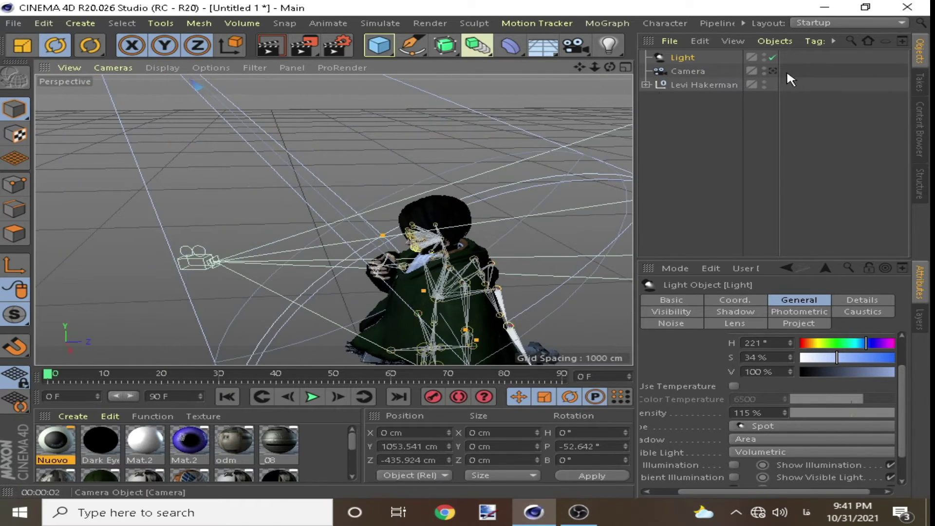
left_click(773, 71)
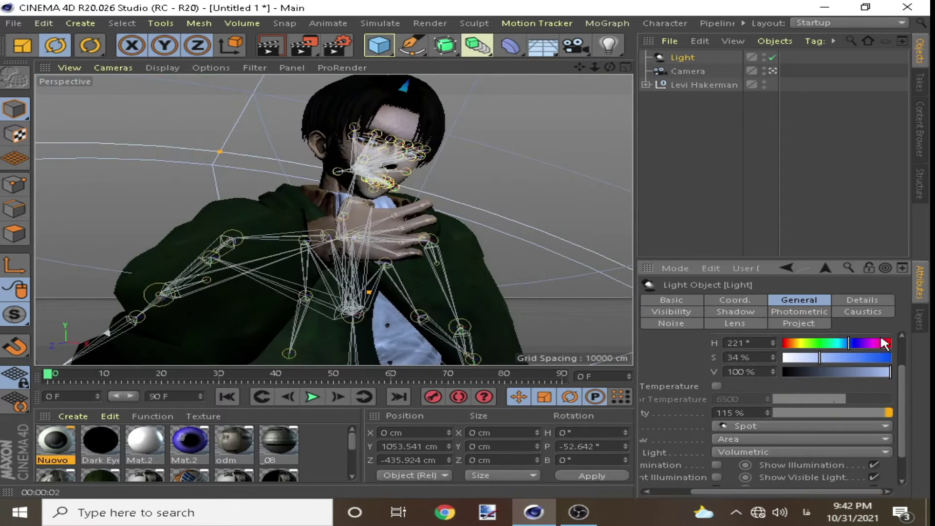
left_click(889, 342)
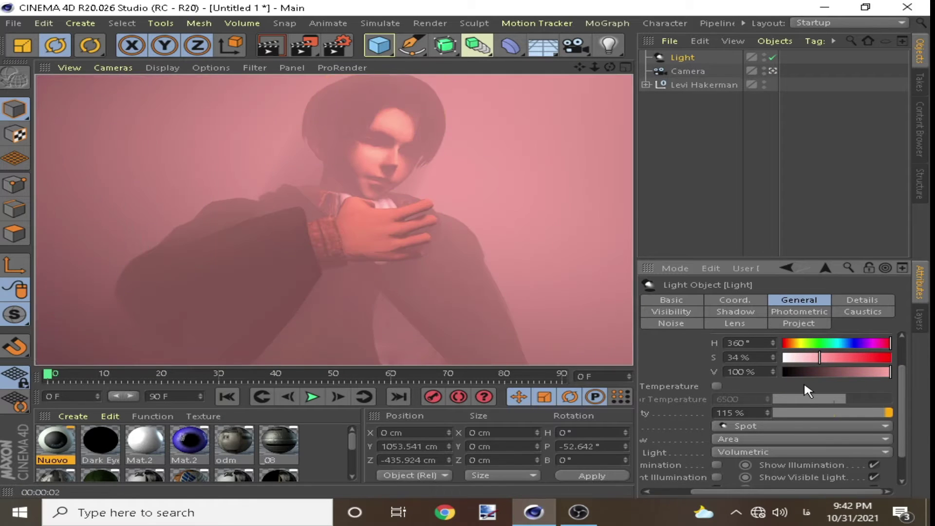
left_click(829, 342)
Apply Soft Turbulence visibility noise to the volumetric light, velocity 36%, brightness 4%
left_click(671, 311)
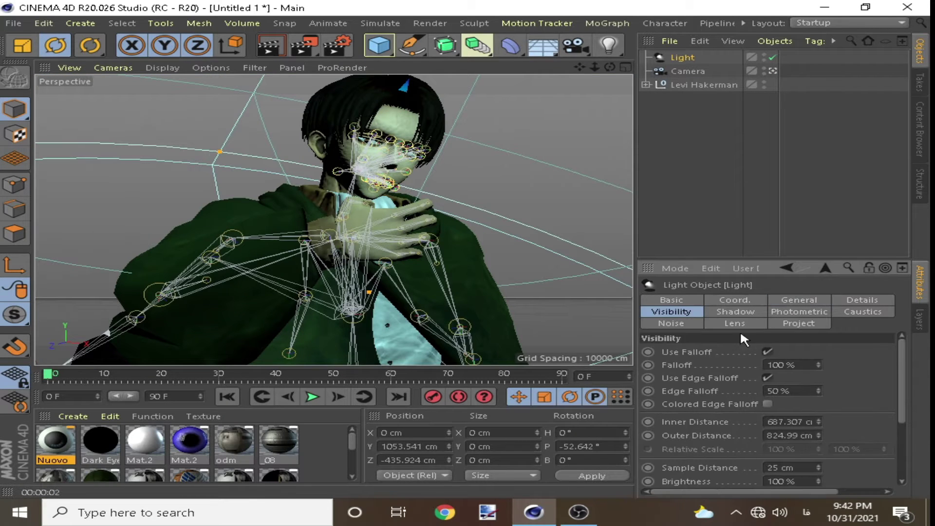
left_click(798, 311)
left_click(734, 323)
left_click(670, 323)
left_click(788, 352)
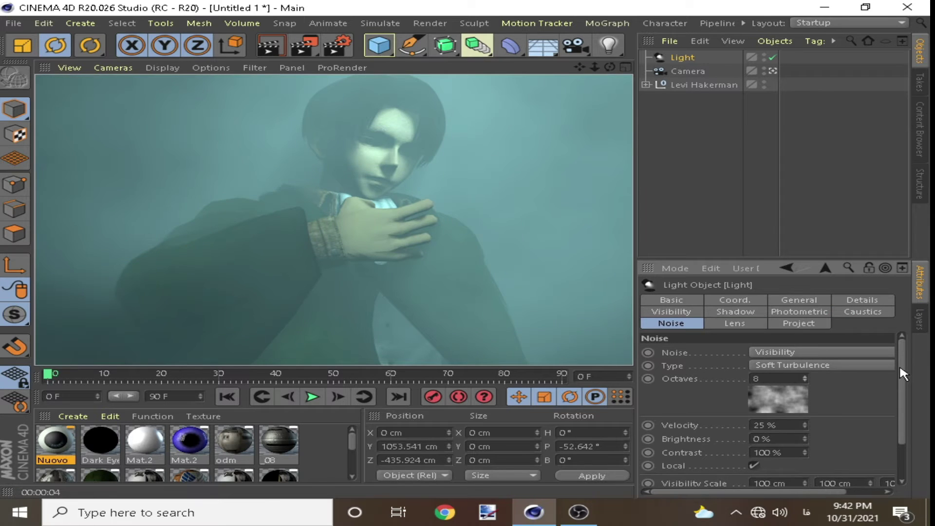
scroll(899, 364, "down", 1)
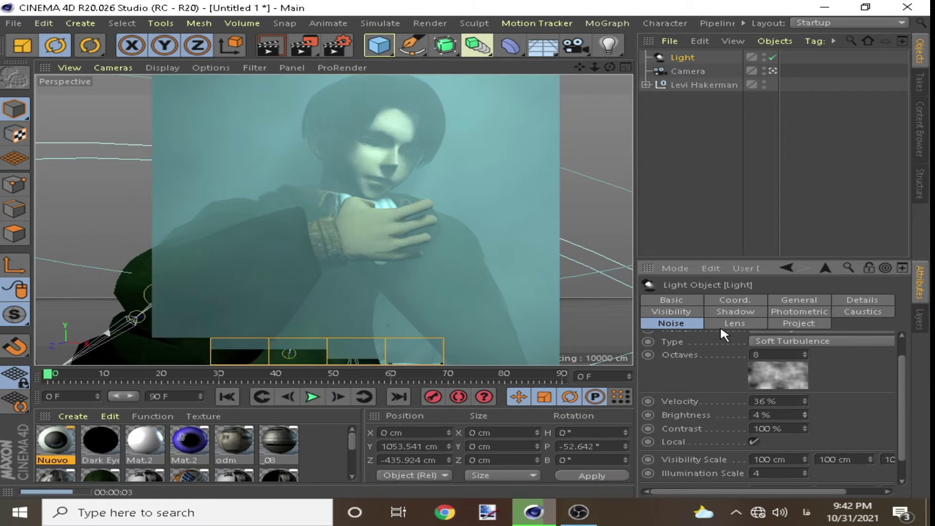
left_click(772, 72)
left_click(773, 70)
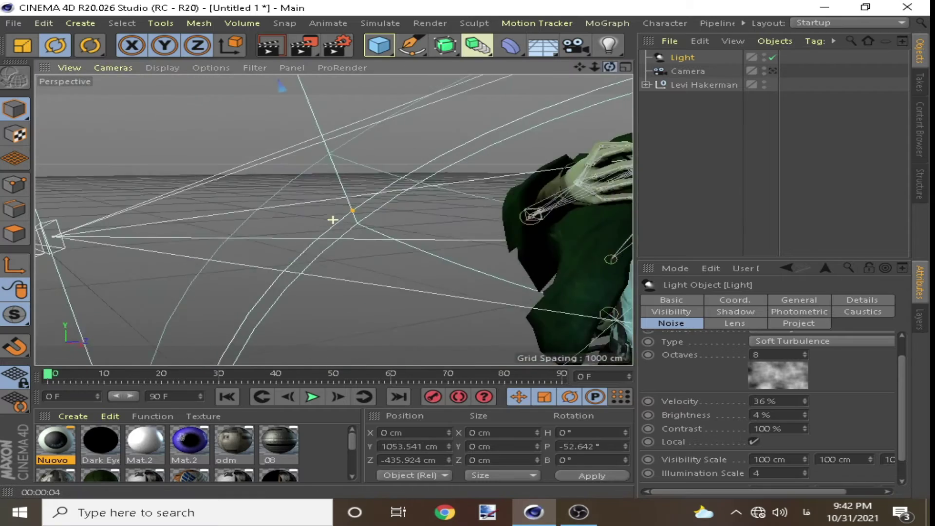
left_click(647, 84)
Select Levi's jaw joint with its child joints and switch to the Rotate tool
left_click(735, 197)
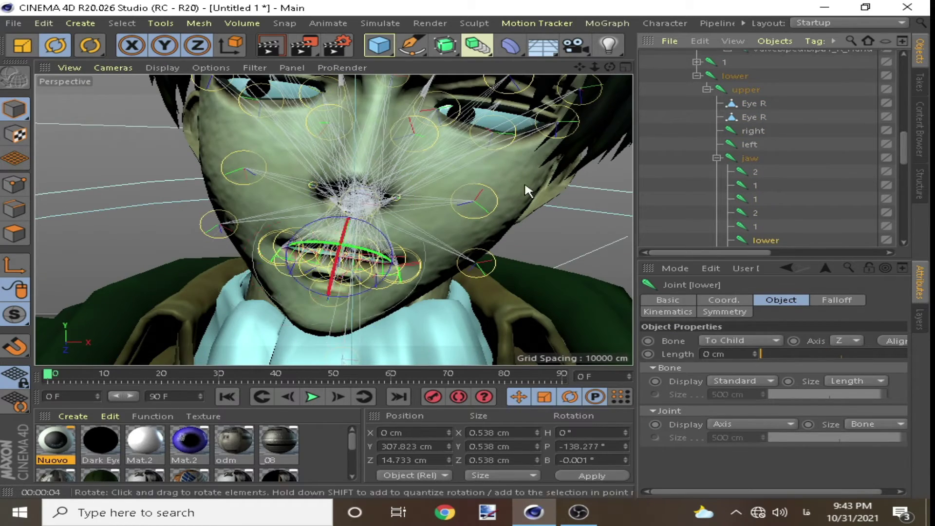
left_click_drag(524, 190, 324, 246, "alt")
key("e")
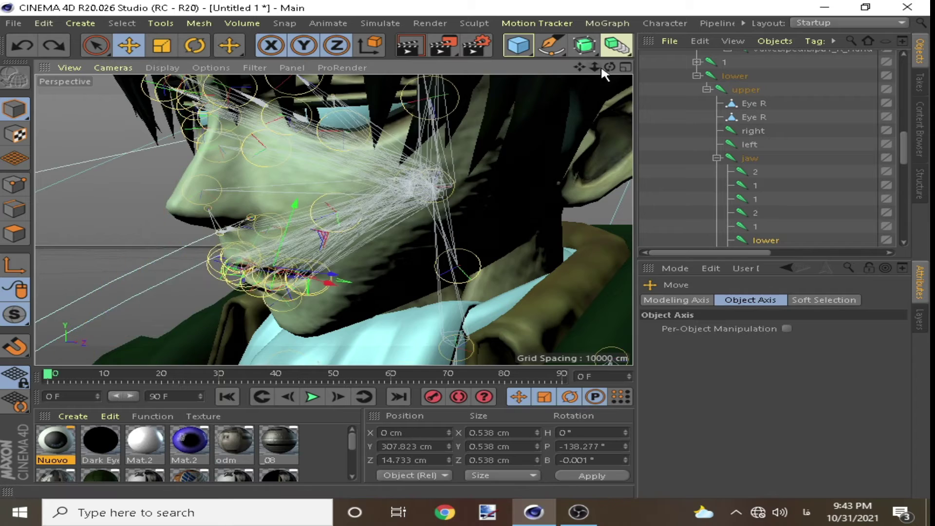
key("ctrl+z")
key("ctrl+z")
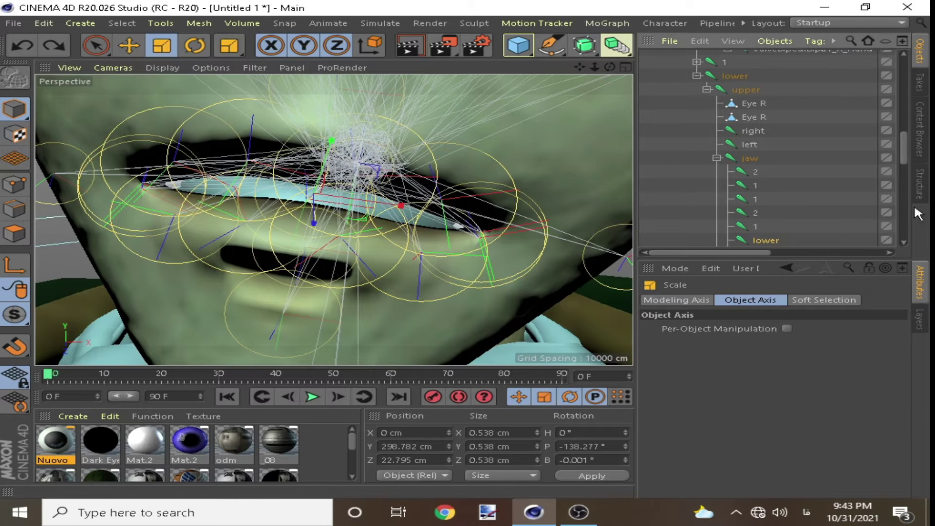
left_click(745, 159)
key("e")
left_click(745, 159)
left_click(503, 131)
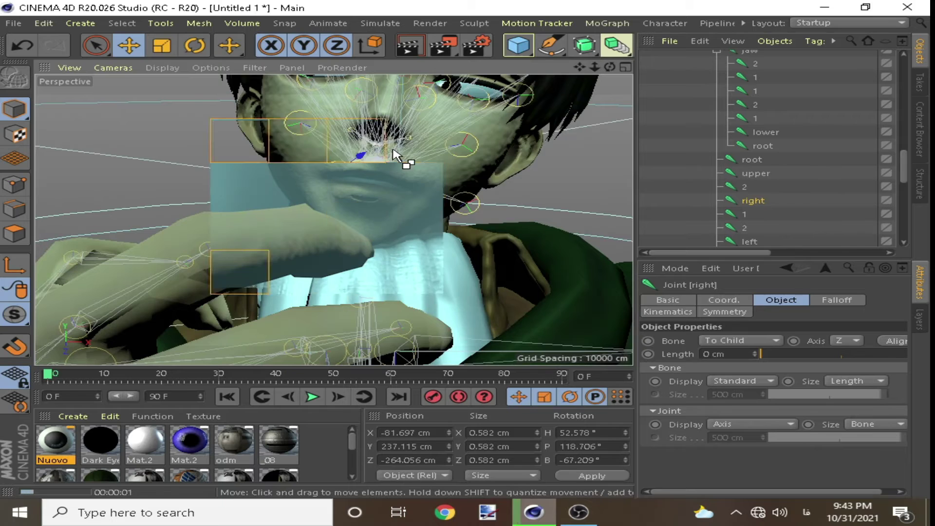
left_click(750, 132)
key("r")
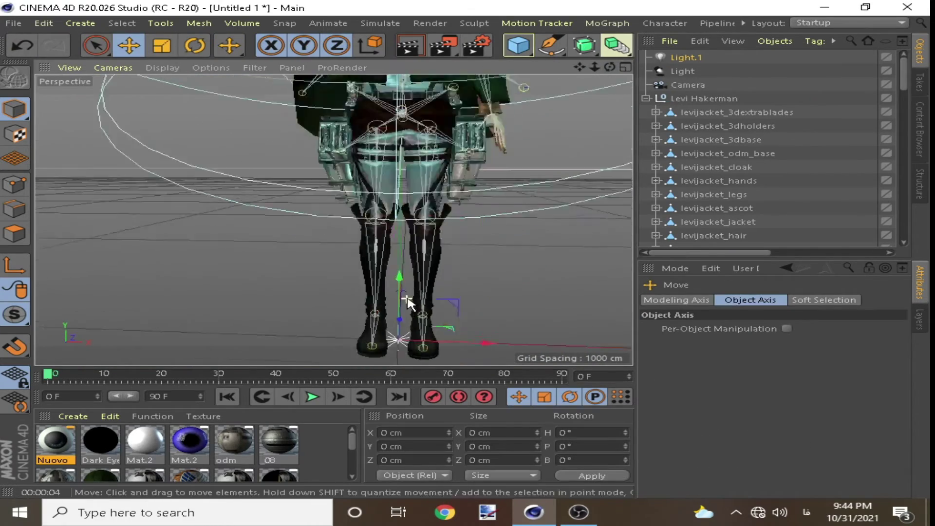
Move Light.1 up to Levi's head, in front of his eye
left_click_drag(389, 106, 370, 112)
scroll(461, 261, "up", 5)
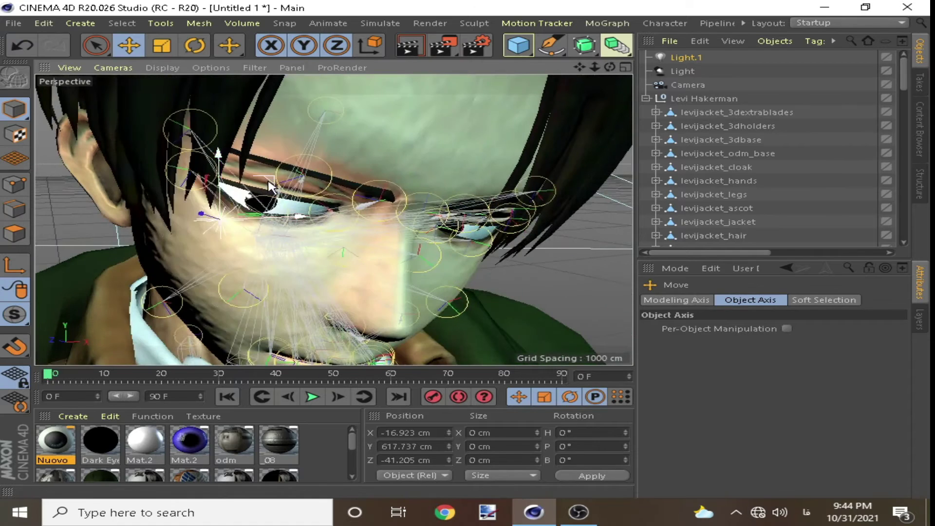
left_click_drag(270, 186, 312, 178)
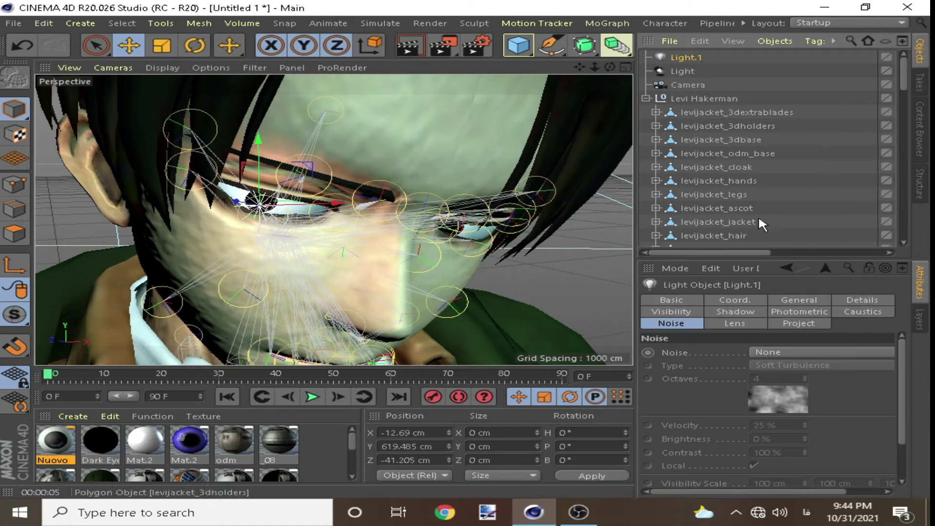
Give Light.1 soft shadow maps and Volumetric visible light in its General settings
left_click(799, 300)
scroll(778, 390, "down", 2)
left_click(807, 422)
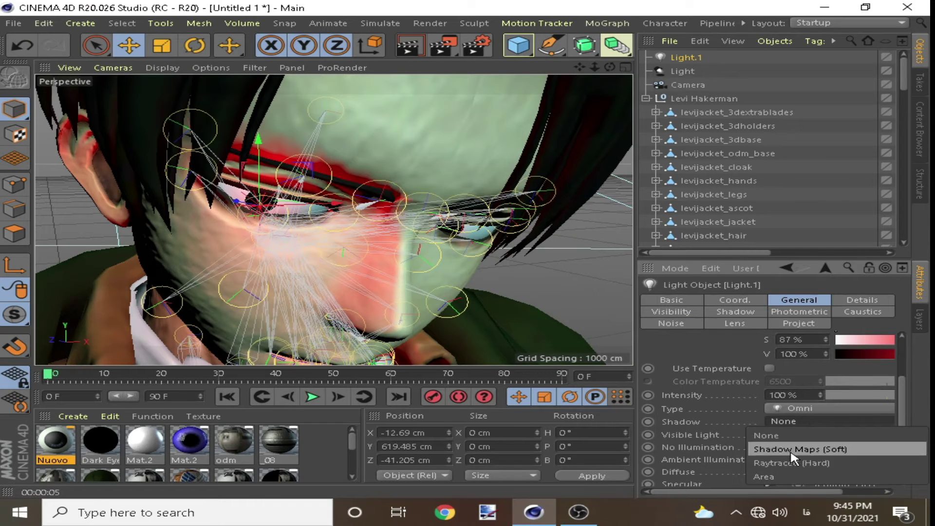
left_click(778, 476)
scroll(499, 200, "down", 5)
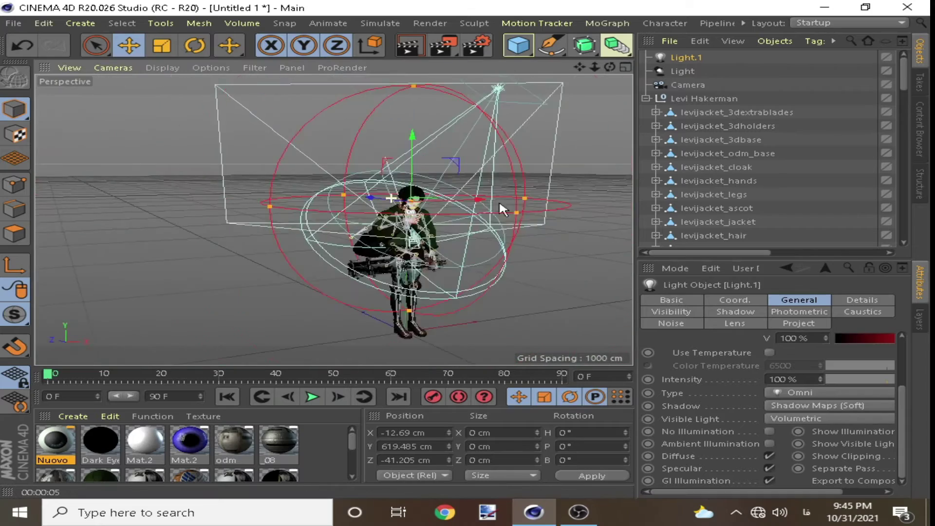
scroll(428, 209, "up", 3)
scroll(379, 202, "up", 3)
scroll(331, 197, "up", 3)
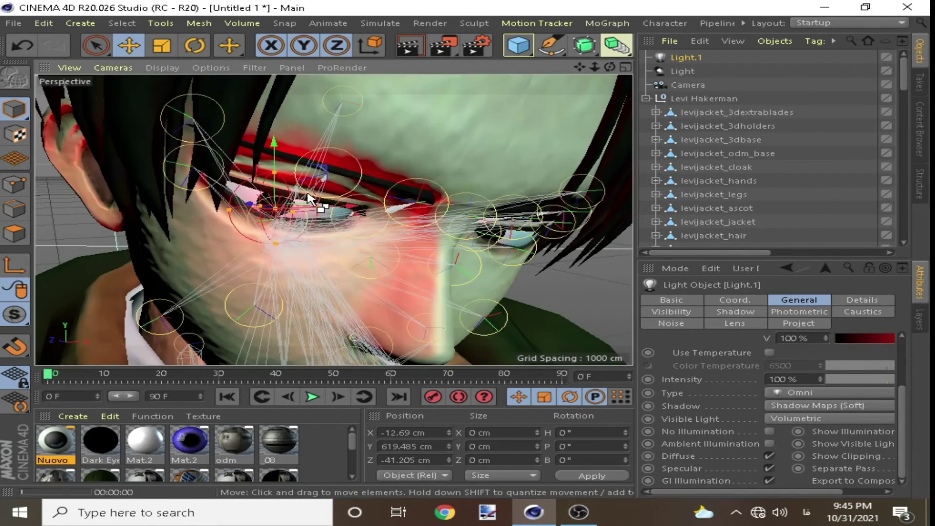
scroll(311, 194, "up", 3)
Expand the Levi Hakerman hierarchy, toggle Light.1's editor visibility, frame Levi, and reselect Light.1
left_click(314, 194)
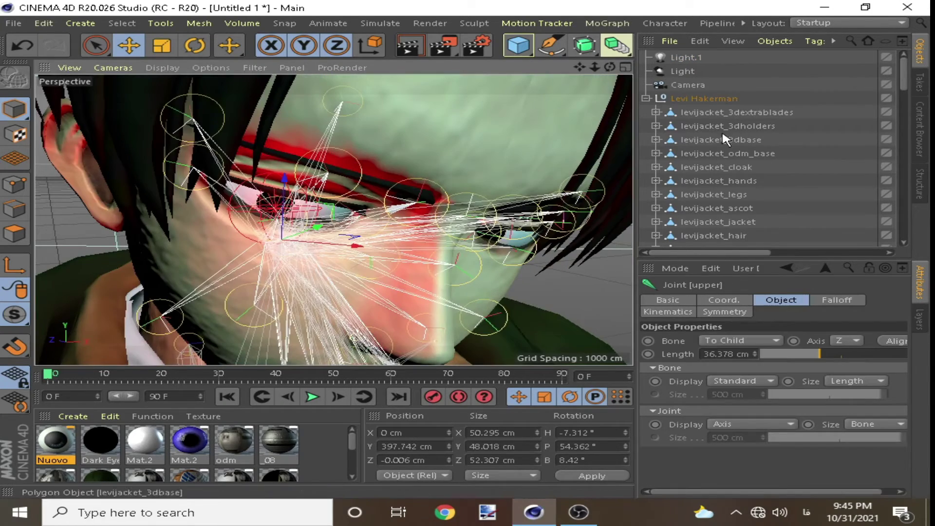
left_click(763, 58)
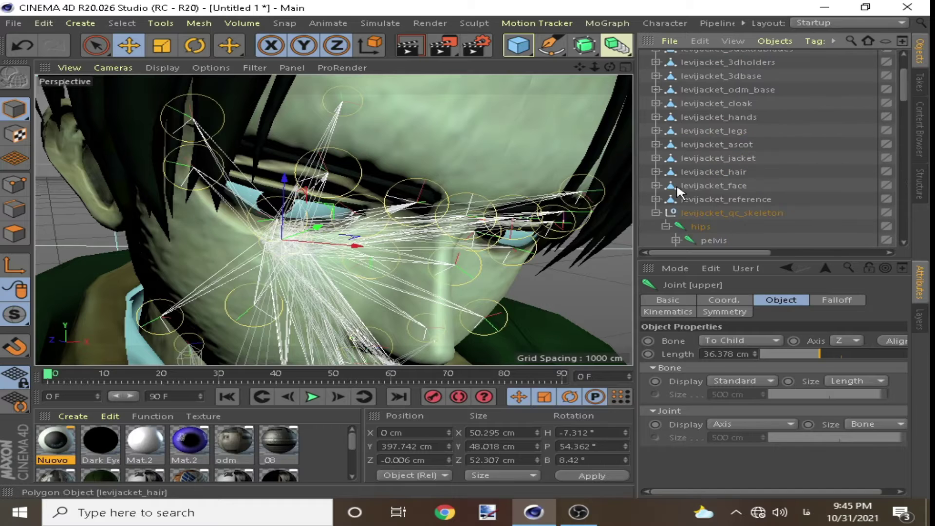
scroll(799, 236, "up", 5)
left_click(679, 71)
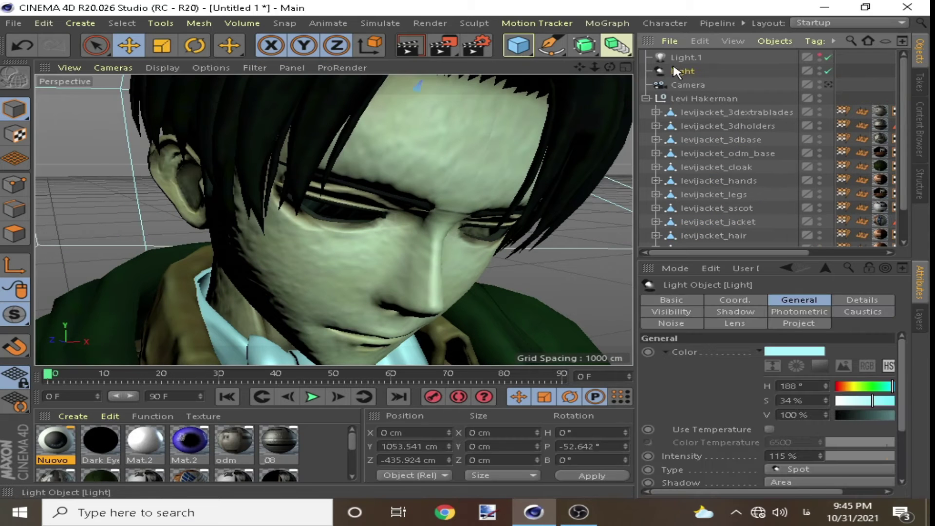
left_click(820, 56)
mouse_move(610, 67)
left_mouse_down()
mouse_move(252, 151)
mouse_move(254, 166)
left_mouse_up()
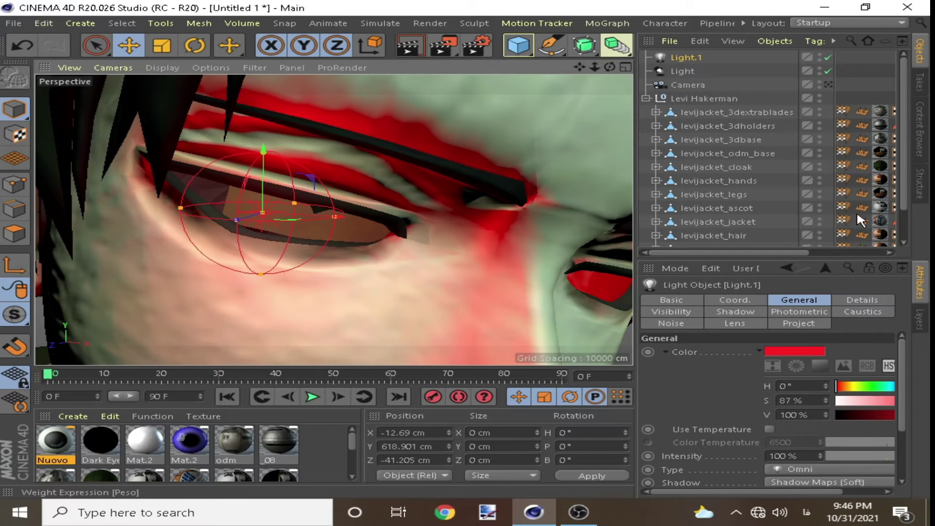
key("h")
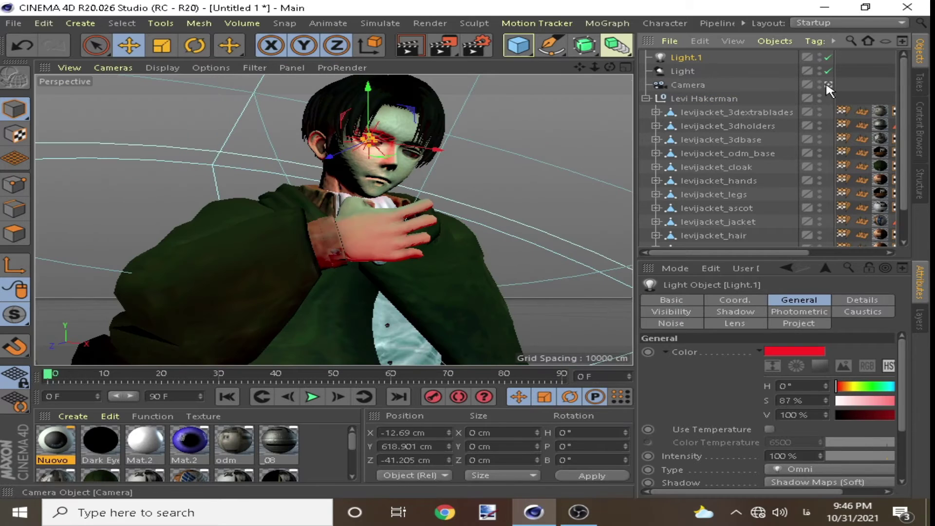
left_click(862, 300)
Give Light.1 a Custom lens glow with 0.84 aspect ratio and 25% brightness
left_click(735, 324)
left_click(787, 420)
left_click(740, 133)
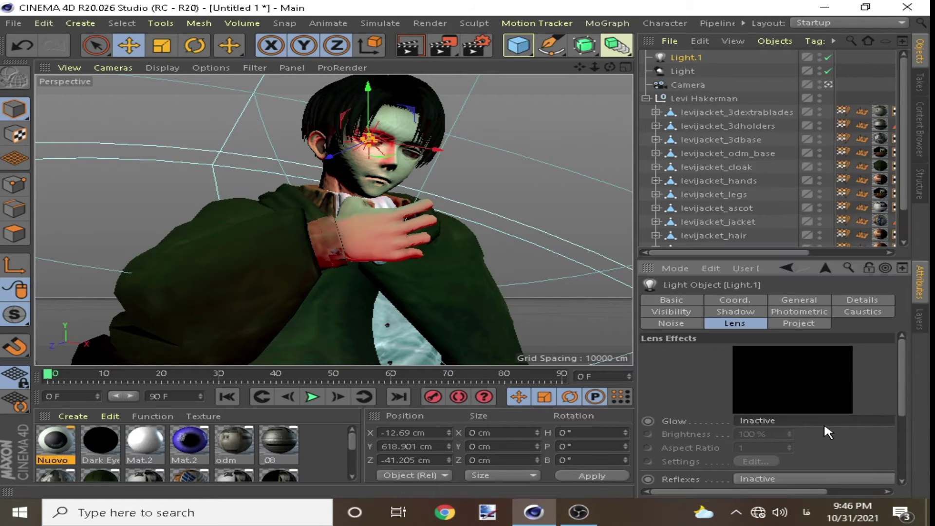
left_click_drag(789, 444, 789, 455)
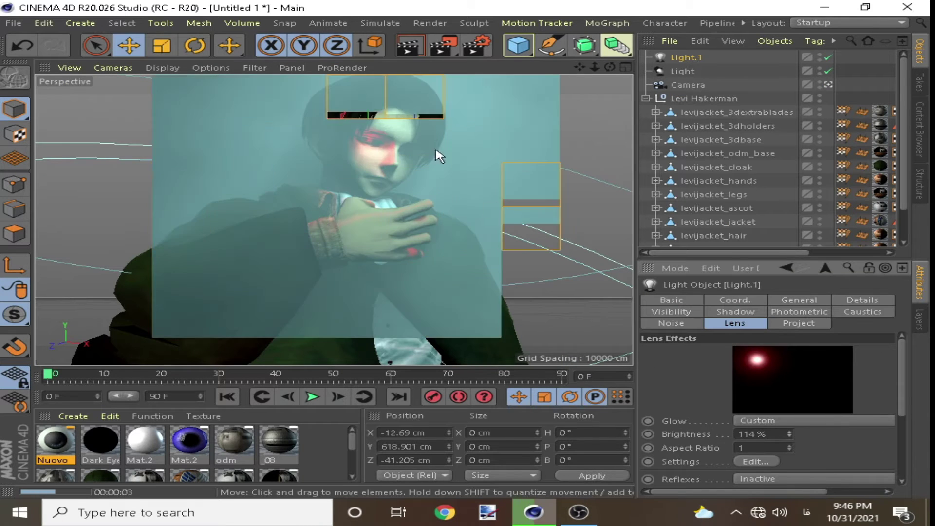
scroll(898, 411, "down", 2)
scroll(898, 412, "up", 2)
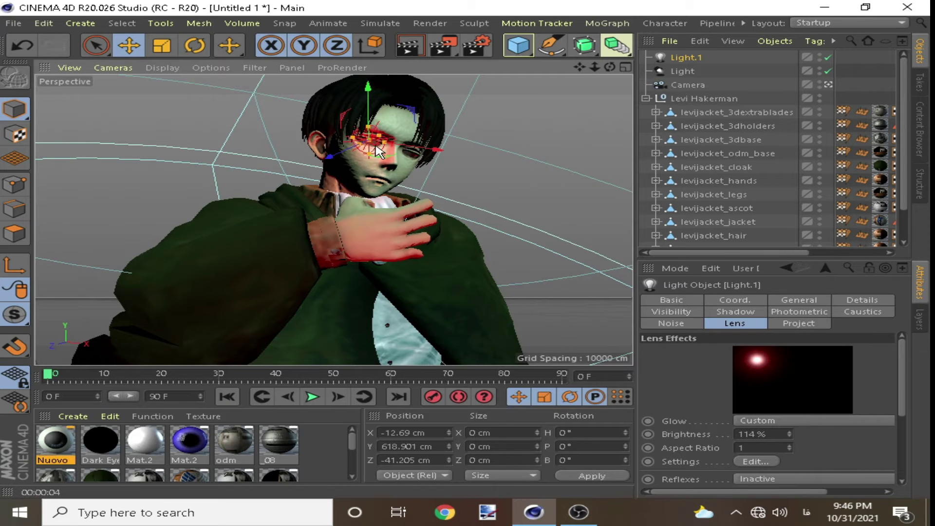
key("ctrl+r")
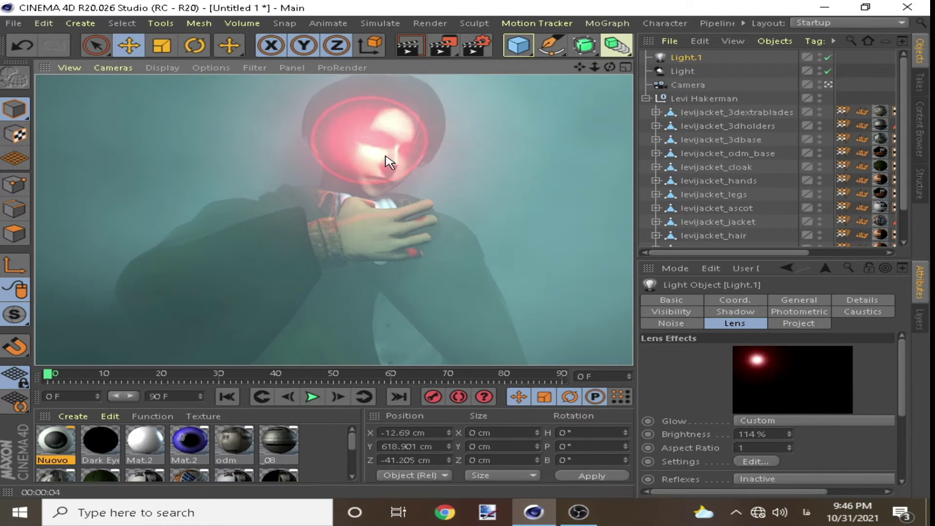
left_click_drag(795, 436, 797, 448)
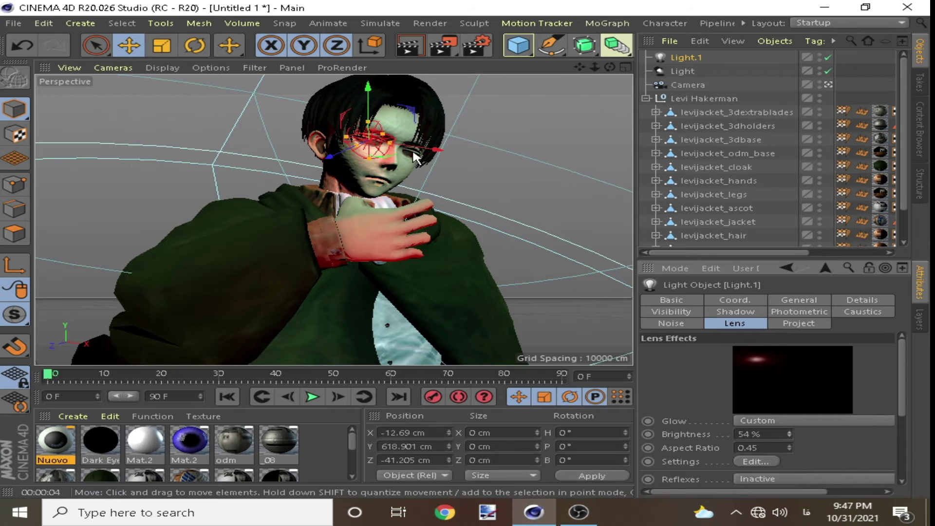
scroll(412, 152, "up", 5)
scroll(372, 181, "down", 5)
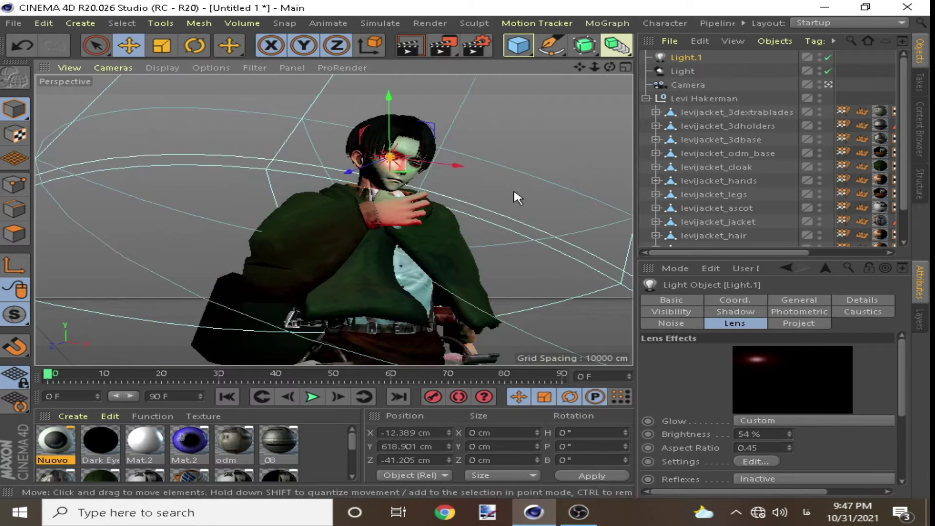
key("ctrl+r")
Reselect Light.1 and nudge it into place over Levi's eye
key("r")
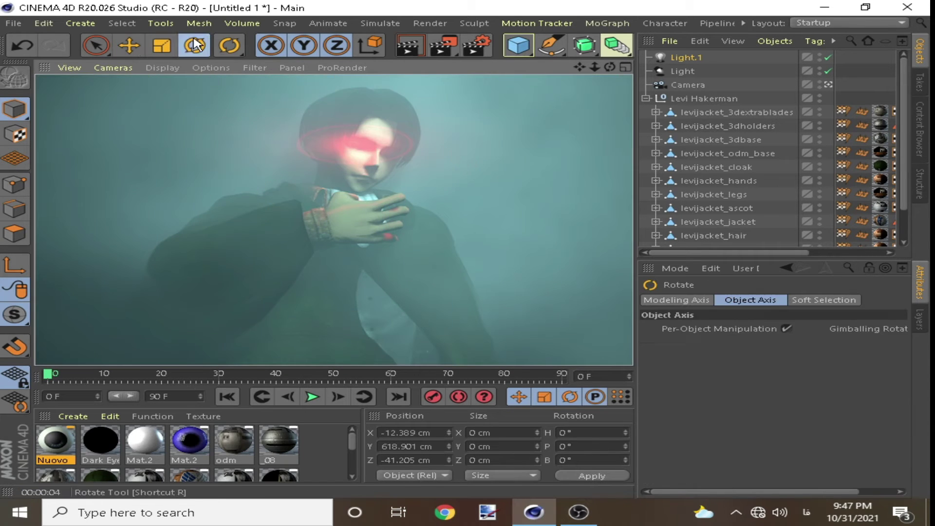
left_click(786, 268)
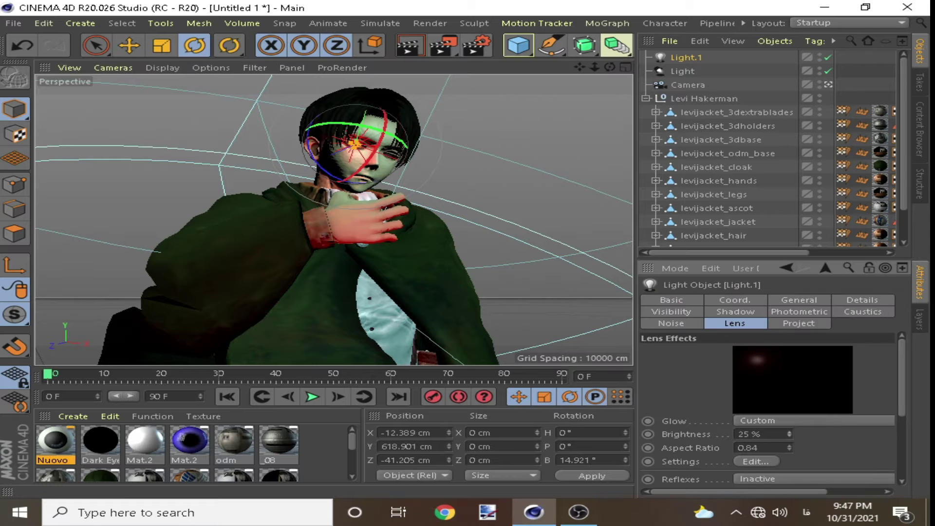
key("e")
mouse_move(377, 136)
left_mouse_down()
mouse_move(323, 219)
mouse_move(348, 231)
left_mouse_up()
scroll(382, 132, "up", 5)
Duplicate the eye light as Light.2 and render a preview
key("ctrl+c")
key("ctrl+v")
scroll(442, 236, "up", 5)
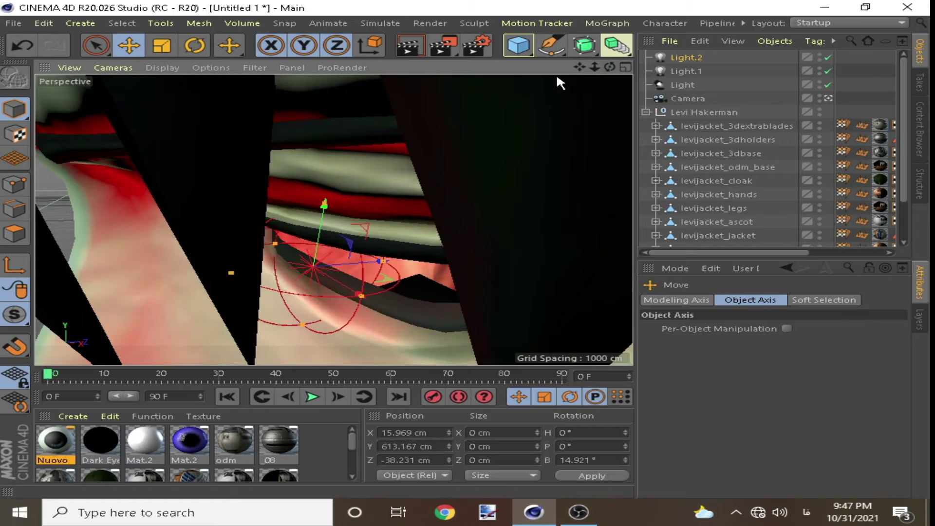
scroll(556, 138, "down", 5)
scroll(504, 218, "down", 5)
key("ctrl+r")
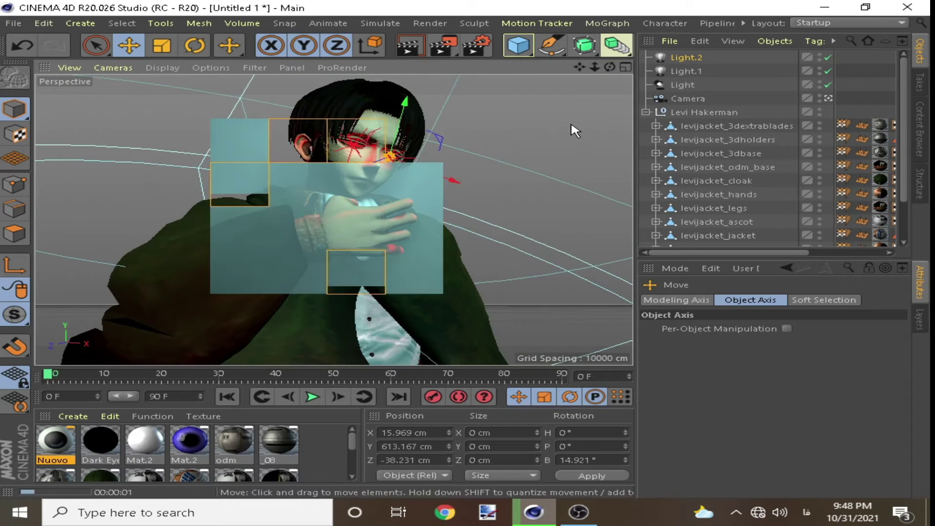
Give both eye lights a Flashlight glow at 35% brightness and 0.52 aspect ratio
left_click(687, 71, "ctrl")
left_click(759, 420)
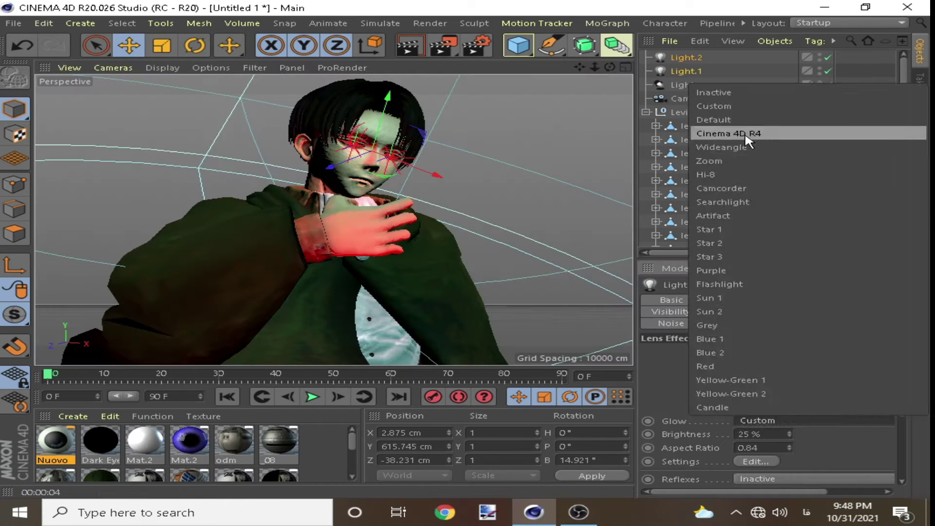
left_click(720, 284)
key("ctrl+r")
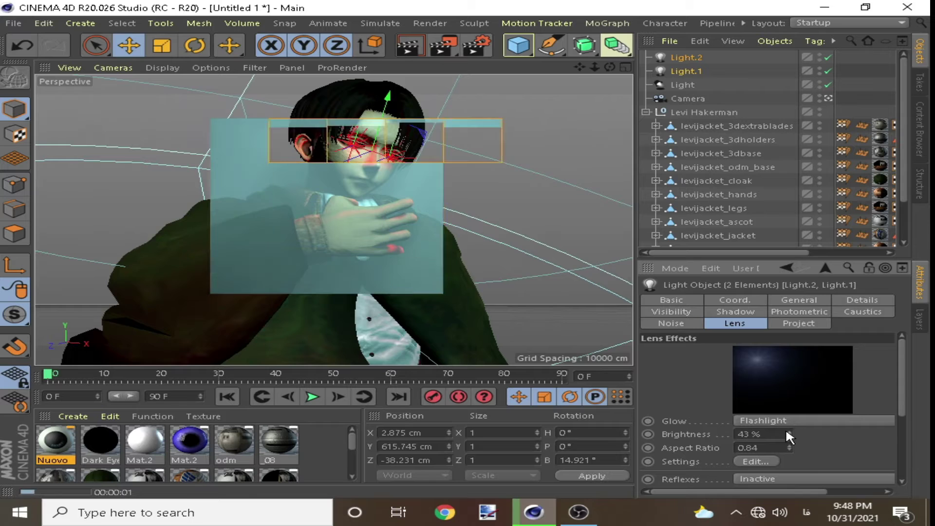
left_click_drag(789, 432, 788, 460)
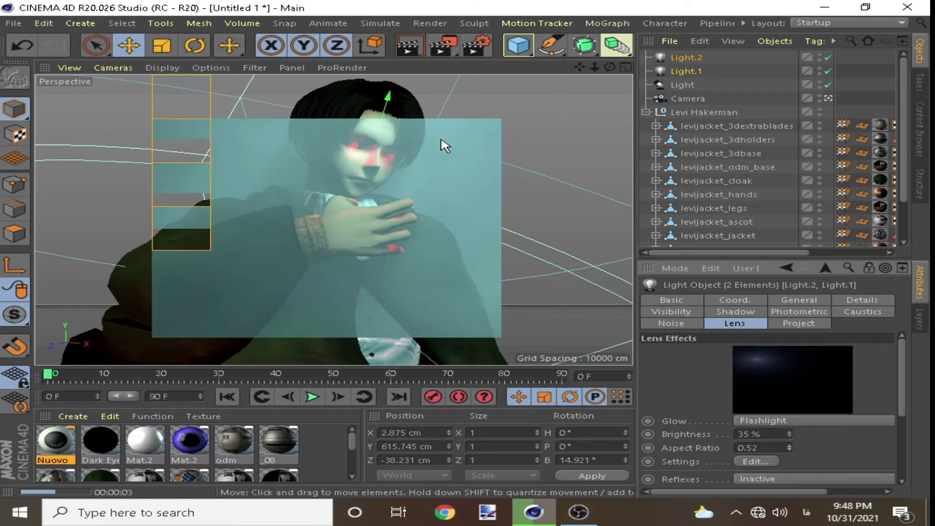
Raise both eye lights' intensity to 58%, then delete Light.1 and Light.2
left_click(797, 301)
left_click(833, 456)
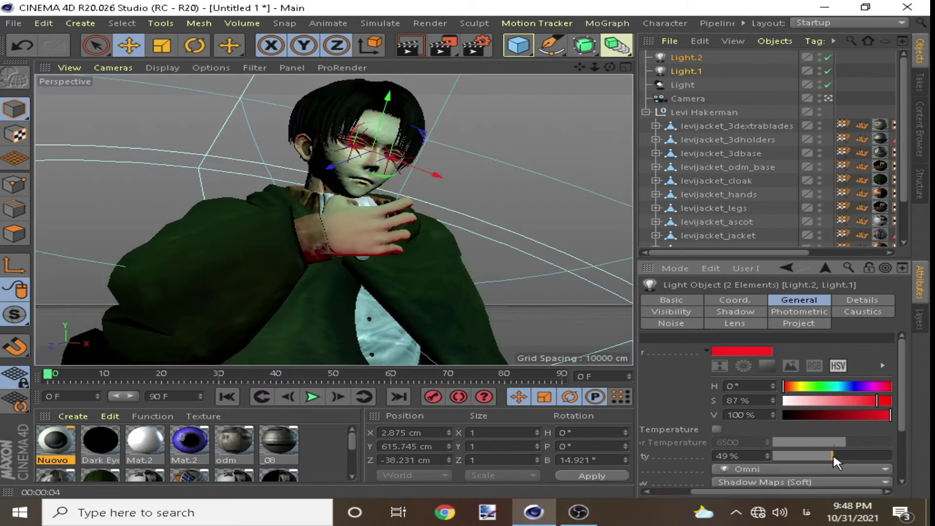
left_click_drag(845, 460, 848, 460)
scroll(480, 143, "up", 5)
scroll(480, 143, "down", 5)
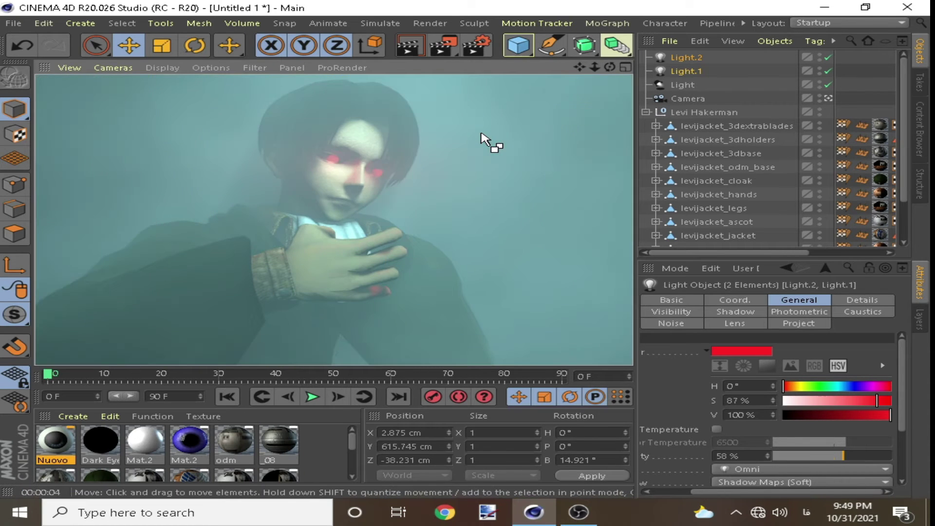
key("Delete")
left_click_drag(610, 66, 520, 140)
Rotate Levi's elbow joint so his hand sits differently against his chest
key("ctrl+r")
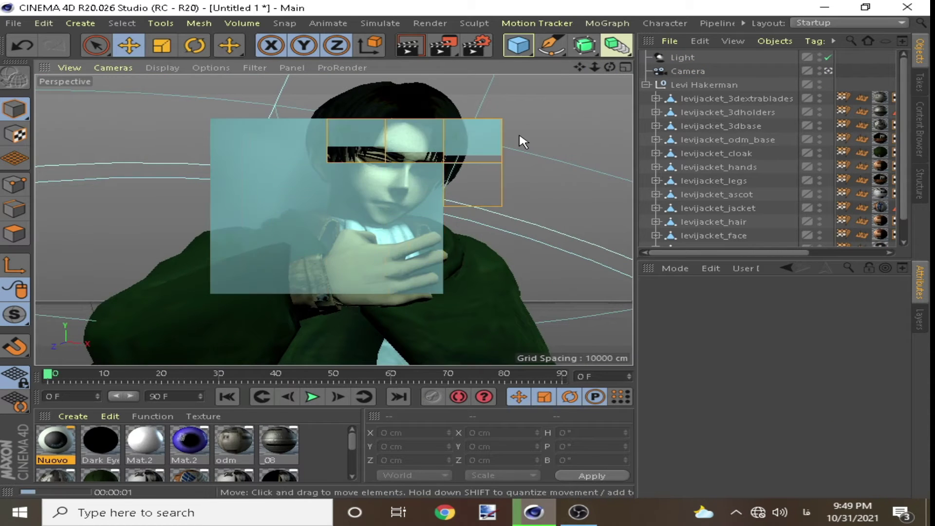
left_click(645, 85)
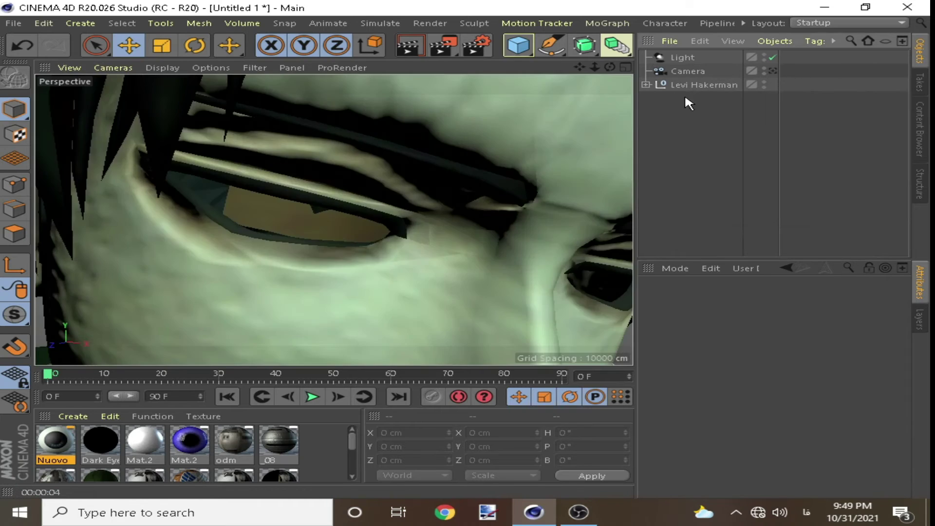
scroll(779, 195, "down", 2)
left_click_drag(610, 66, 560, 127)
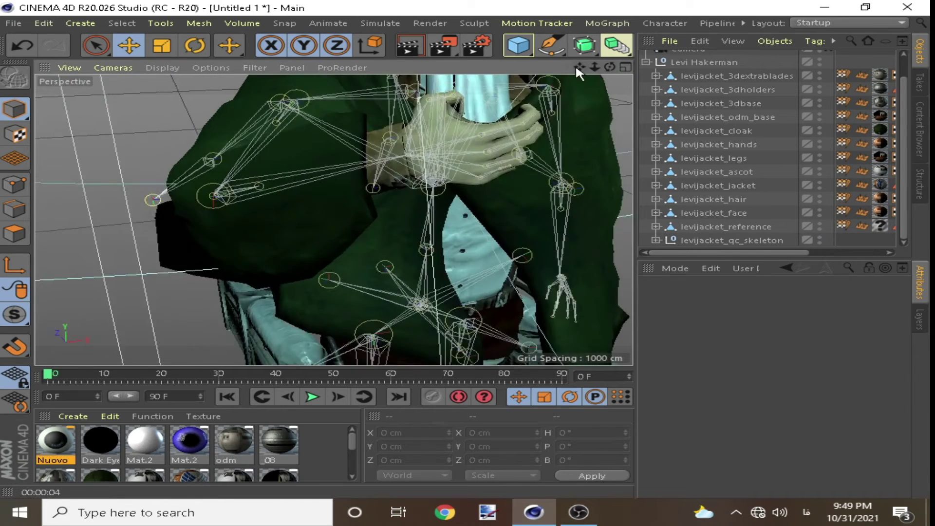
left_click(156, 245)
left_click(204, 55)
left_click_drag(348, 217, 366, 200)
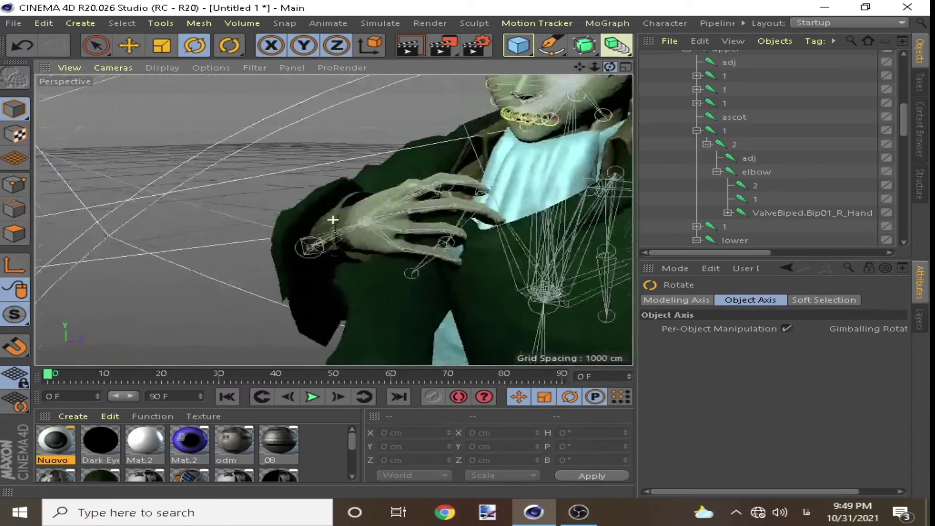
mouse_move(694, 252)
left_mouse_down()
mouse_move(805, 251)
mouse_move(725, 253)
left_mouse_up()
Add a red Spot Light beside Levi and widen its cone
scroll(341, 46, "down", 3)
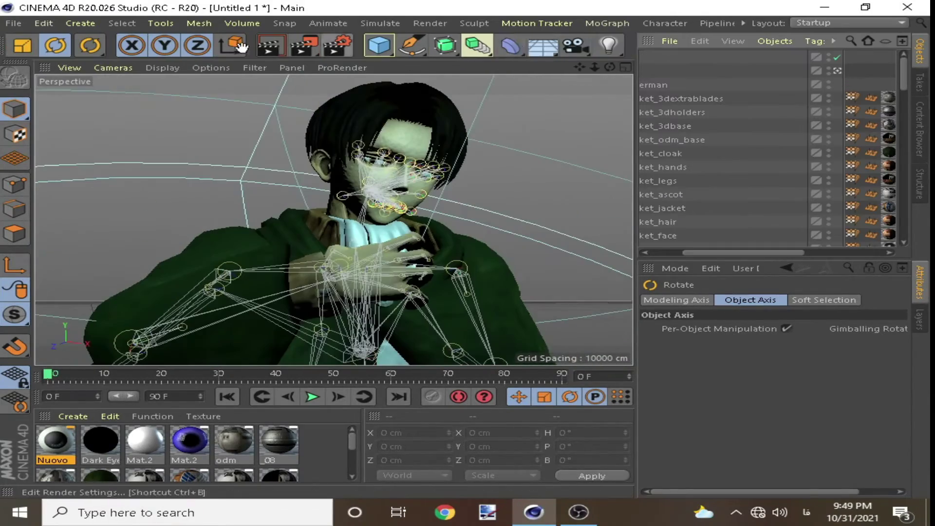
left_click(609, 45)
left_click(799, 63)
left_click(836, 84)
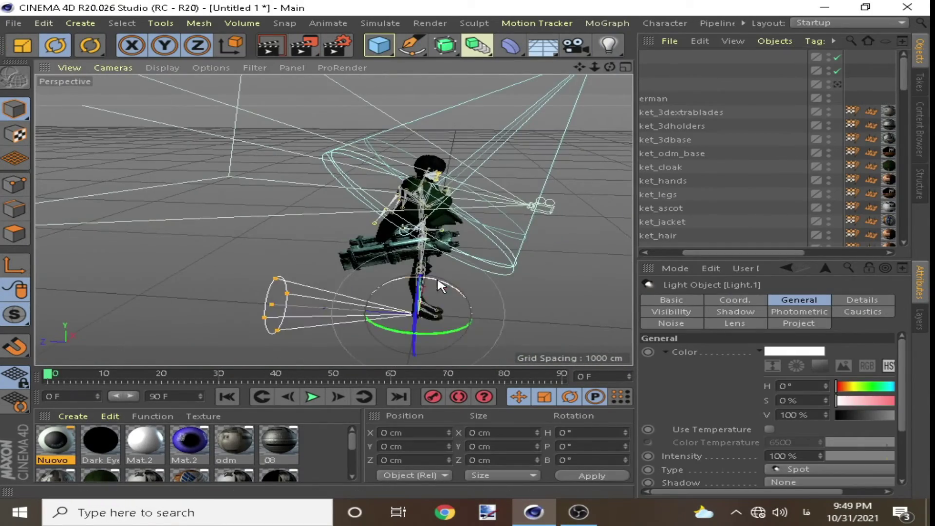
key("e")
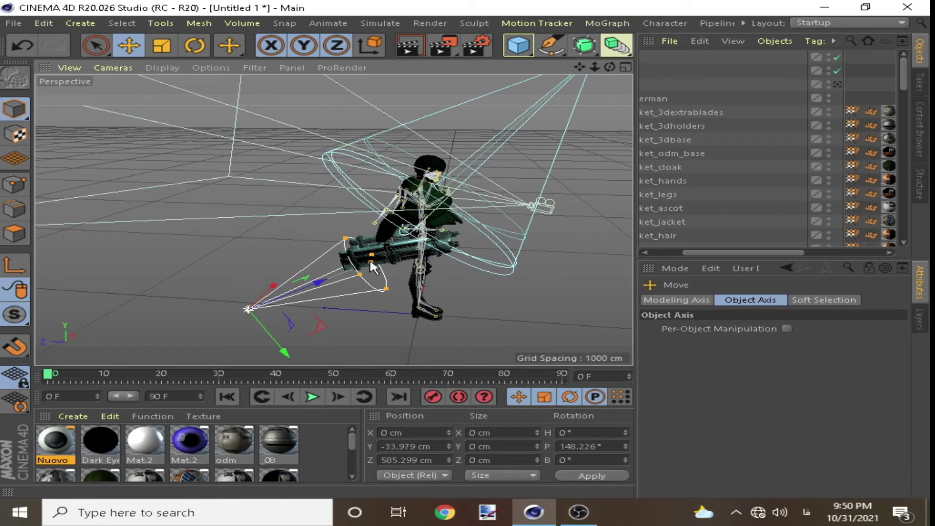
left_click(646, 98)
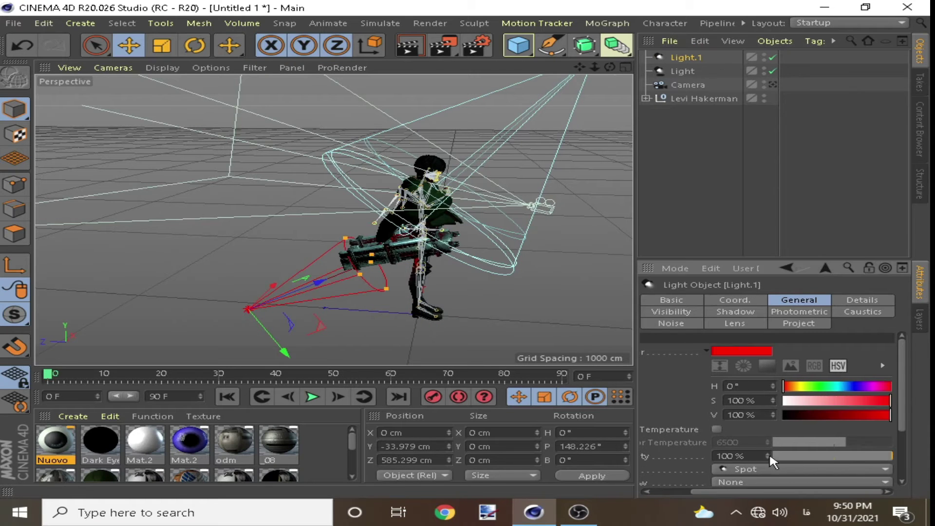
left_click_drag(371, 269, 479, 253)
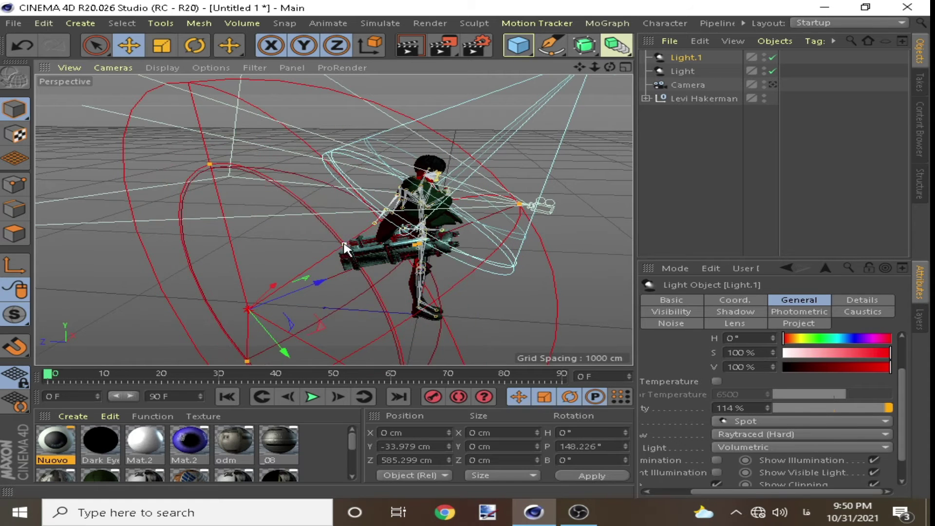
Start an interactive render region and preview the lighting through the scene Camera
key("alt+r")
left_click(772, 84)
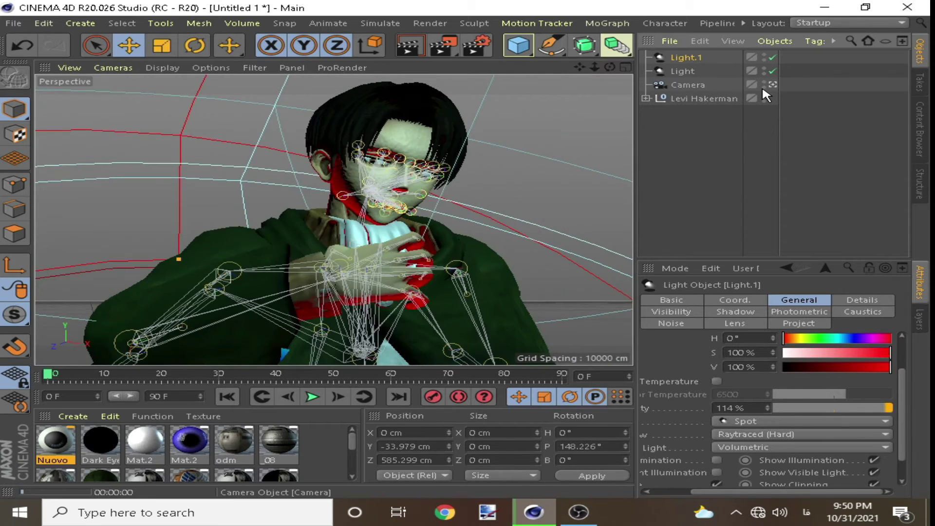
left_click(773, 83)
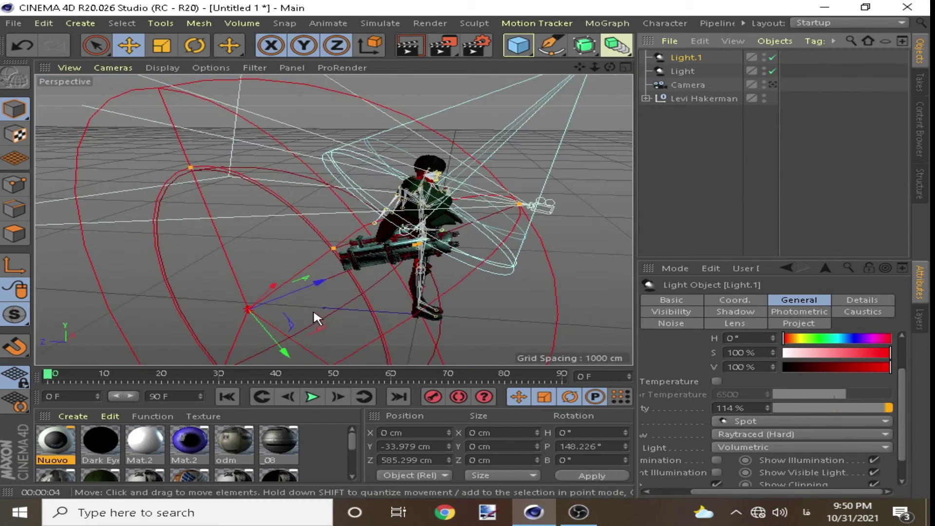
left_click(772, 84)
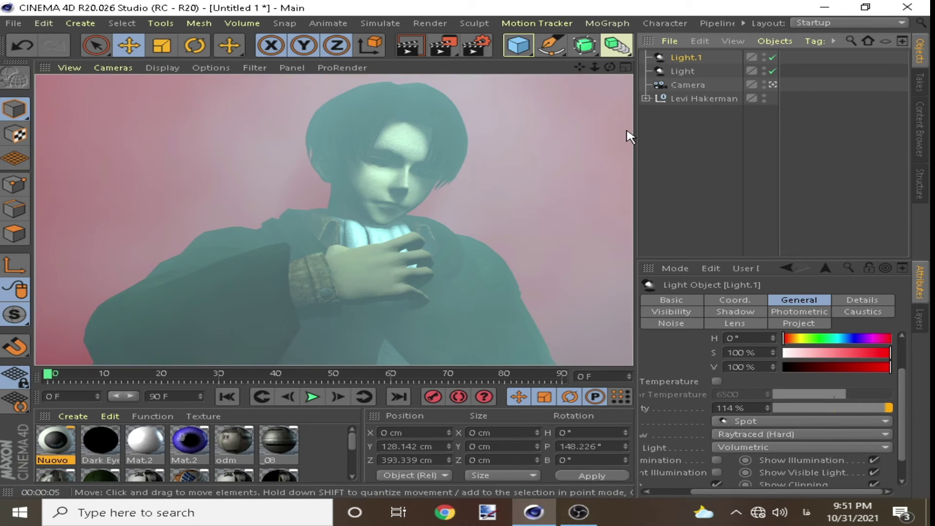
Raise Levi's two base face joints about 51 cm on Y
scroll(753, 187, "down", 5)
left_click(769, 240)
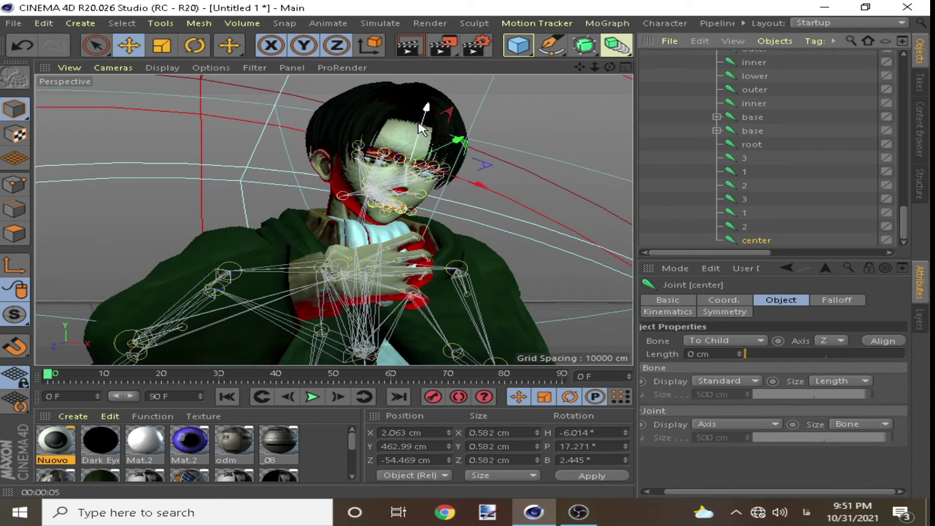
left_click(400, 138)
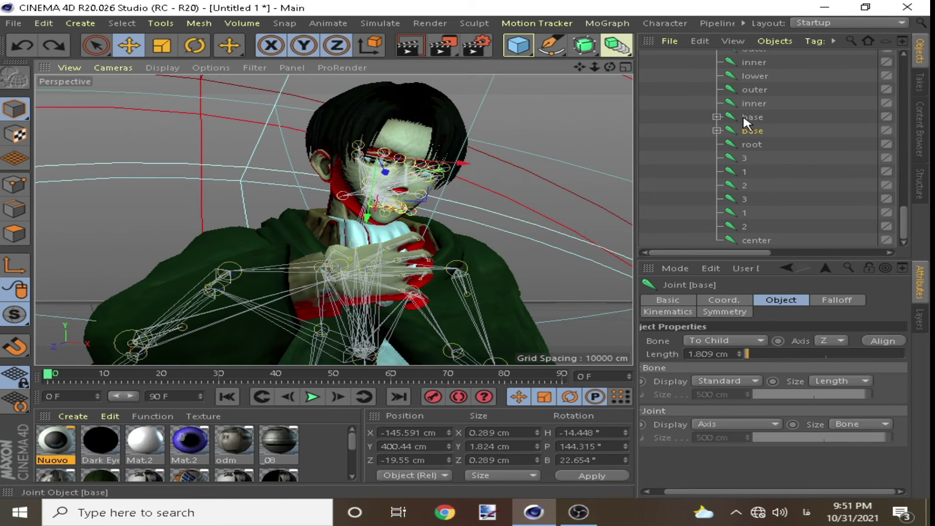
scroll(400, 138, "up", 4)
mouse_move(385, 142)
left_mouse_down()
mouse_move(384, 97)
mouse_move(396, 124)
left_mouse_up()
Shift the lower eyelid joint of the left eye down slightly
scroll(760, 141, "up", 3)
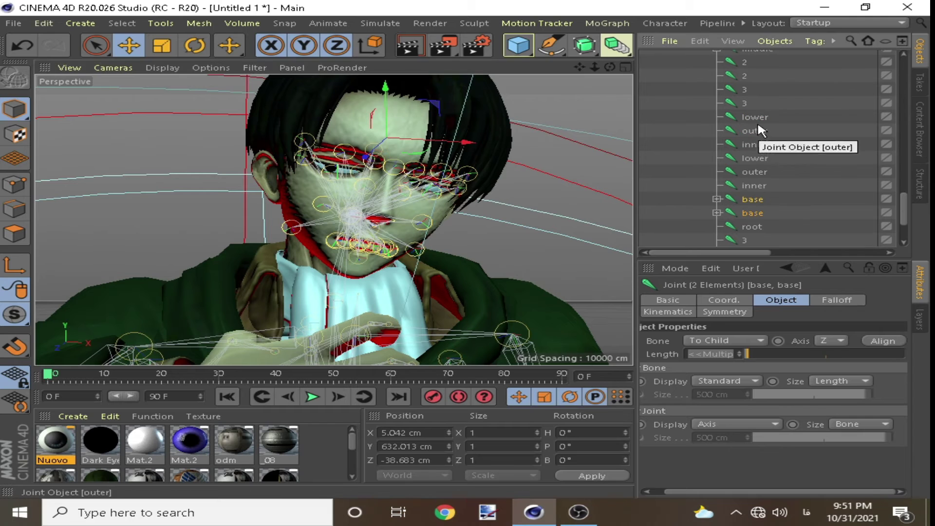
left_click(760, 144)
key("Up")
key("Up")
key("Up")
left_click(742, 213)
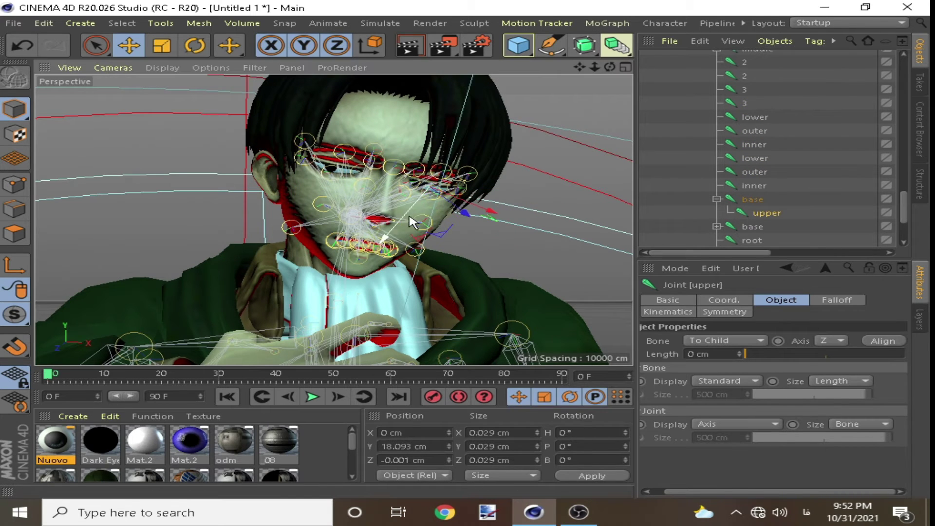
left_click_drag(902, 210, 903, 176)
left_click(753, 136)
scroll(753, 204, "up", 4)
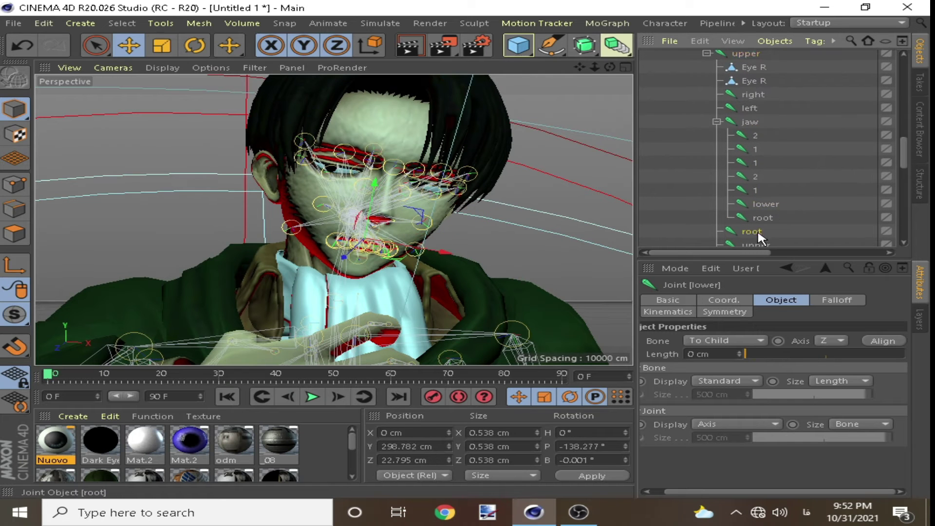
scroll(757, 233, "down", 4)
scroll(255, 156, "up", 5)
left_click(233, 159)
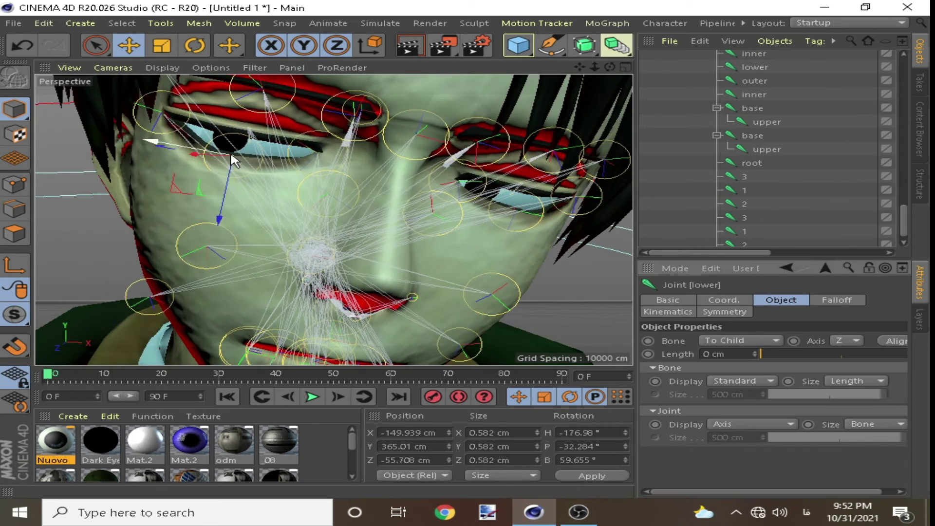
left_click_drag(233, 160, 233, 163)
Select the right eye and its lower eyelid joint, reverting the stray changes
left_click(515, 208)
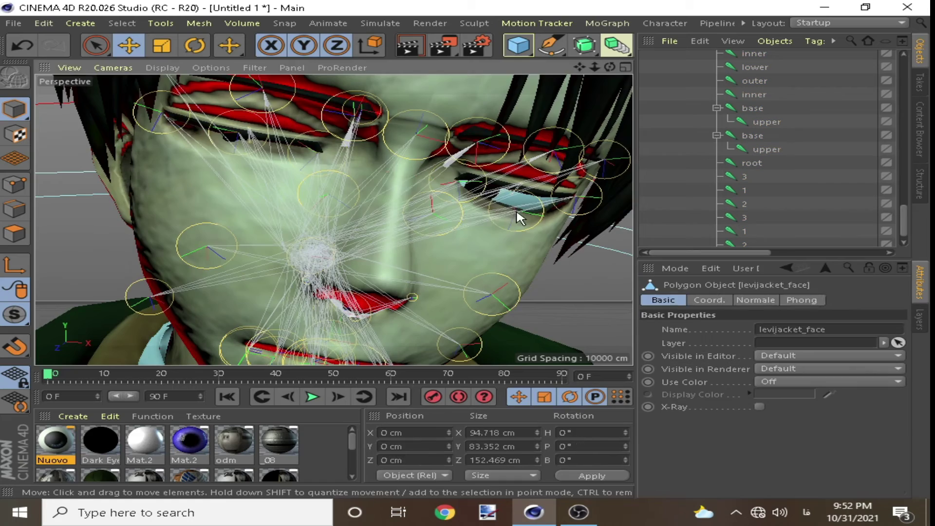
left_click(517, 216)
left_click_drag(476, 215, 447, 211, "alt")
left_click(446, 211)
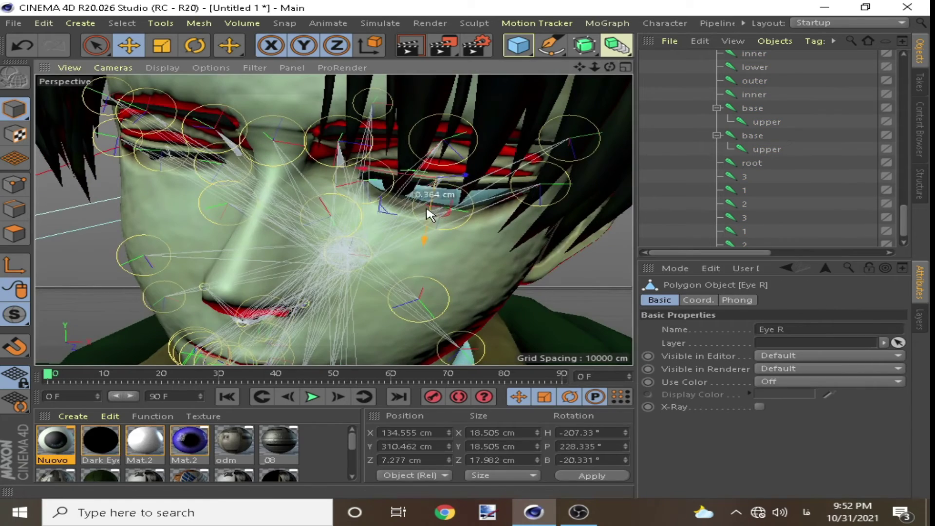
scroll(428, 214, "up", 3)
scroll(435, 214, "up", 3)
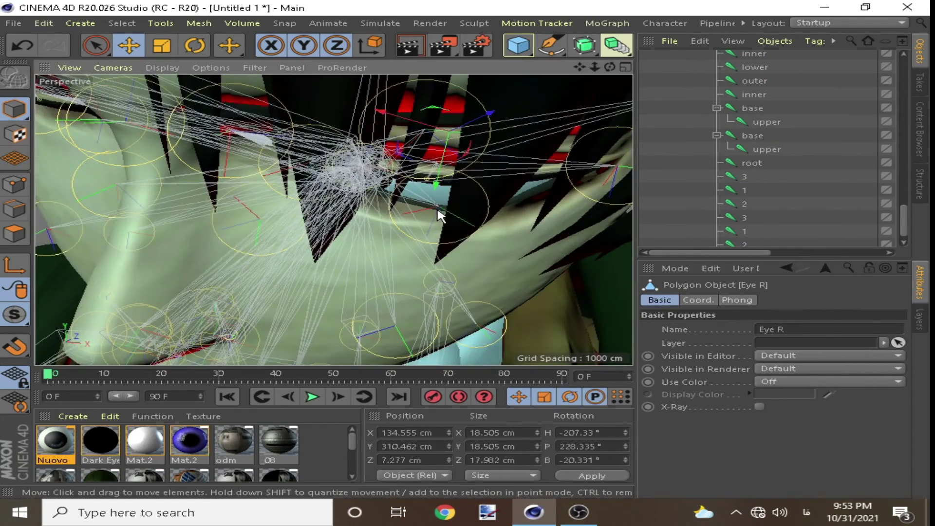
key("ctrl+z")
left_click_drag(610, 66, 519, 107)
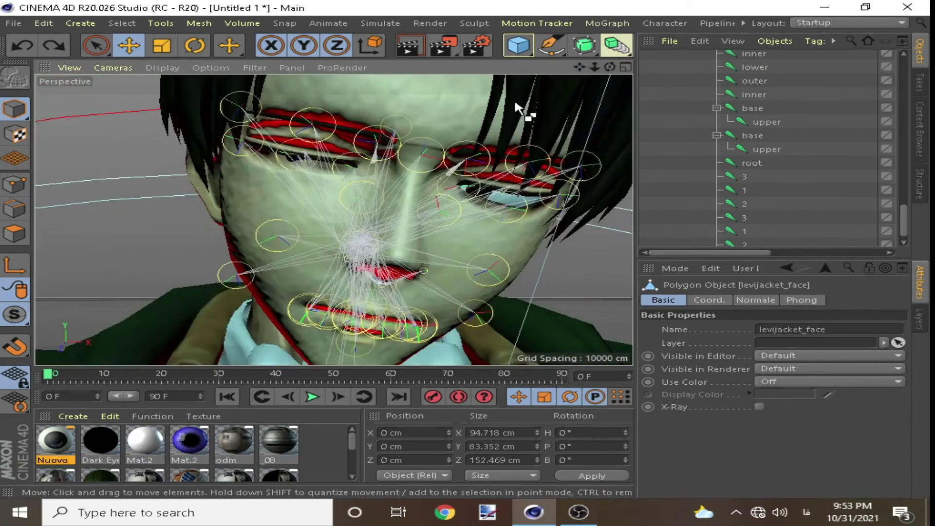
left_click(507, 122)
left_click(505, 126)
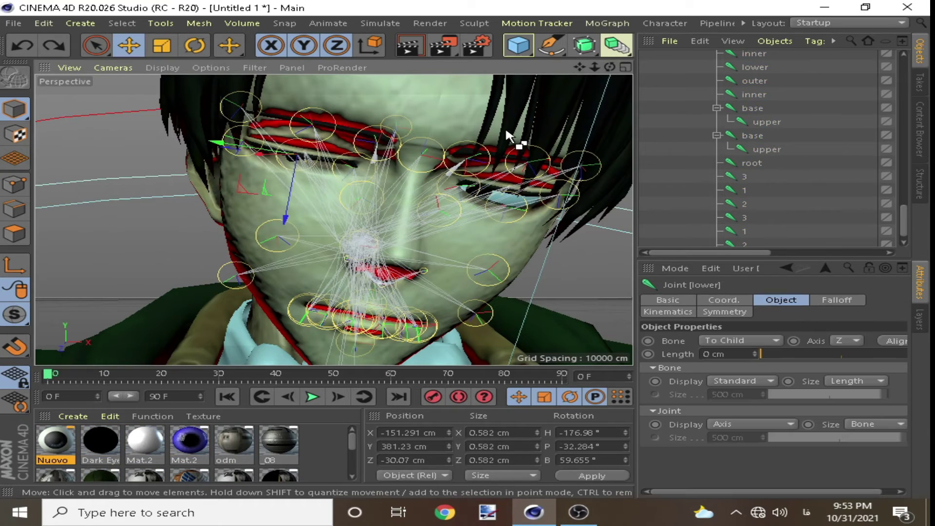
key("ctrl+z")
Select just the two lower eyelid joints in the face rig, undoing the last move
left_click(753, 191)
scroll(874, 223, "up", 3)
scroll(887, 170, "up", 3)
scroll(874, 146, "up", 3)
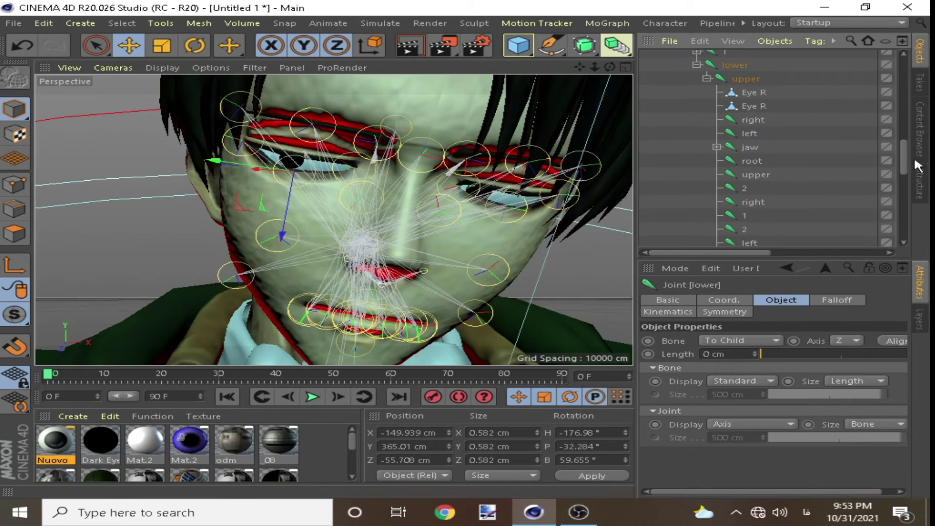
scroll(886, 183, "down", 4)
left_click(744, 160)
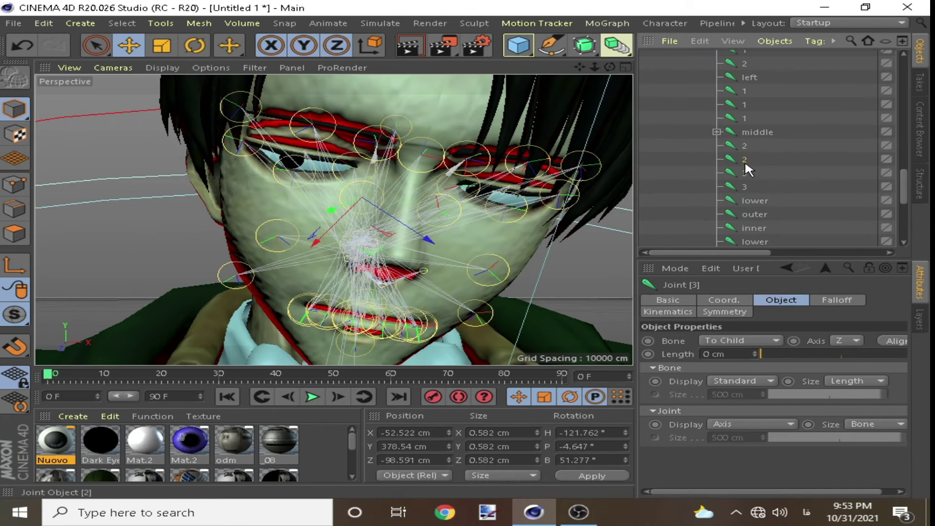
left_click(750, 104)
scroll(850, 161, "down", 4)
scroll(779, 122, "down", 4)
left_click(764, 98)
left_click(755, 135, "shift")
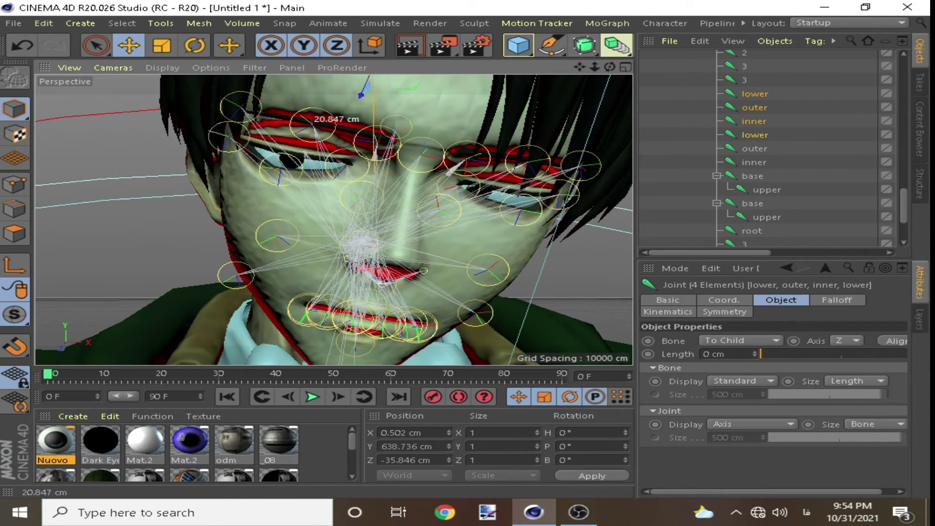
left_click(755, 93)
left_click(754, 134, "shift")
key("ctrl+z")
Nudge one lower eyelid joint with the Move tool, then select the other one
key("t")
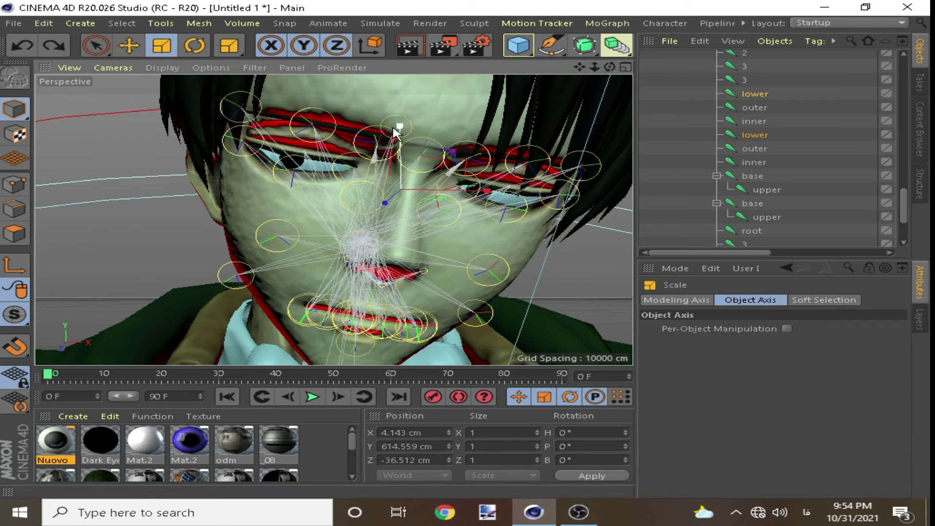
key("e")
left_click(779, 135)
left_click_drag(480, 261, 509, 249)
scroll(539, 215, "up", 3)
mouse_move(539, 214)
left_mouse_down("alt")
mouse_move(182, 276)
mouse_move(340, 219)
left_mouse_up("alt")
left_click(755, 93)
scroll(292, 194, "down", 3)
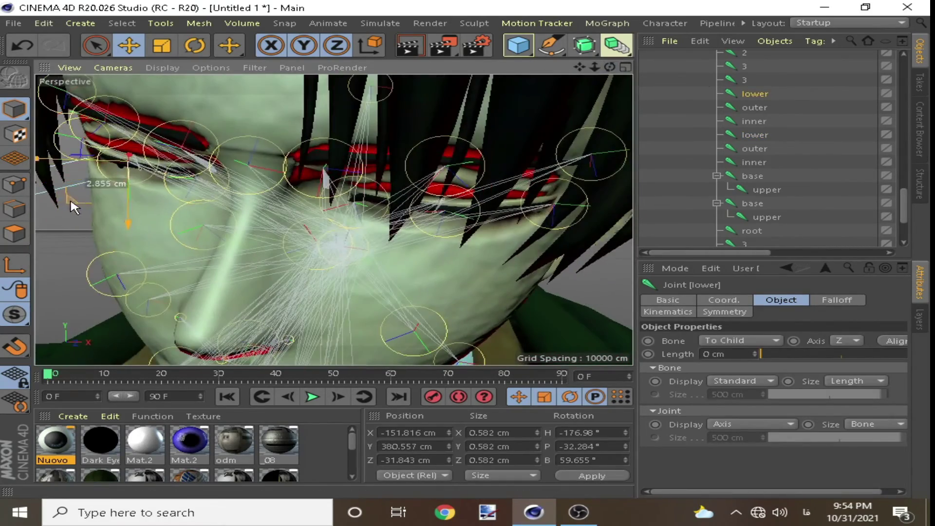
left_click_drag(73, 209, 479, 151, "alt")
Re-render the viewport preview to check the current volumetric fog
scroll(480, 151, "down", 5)
key("ctrl+r")
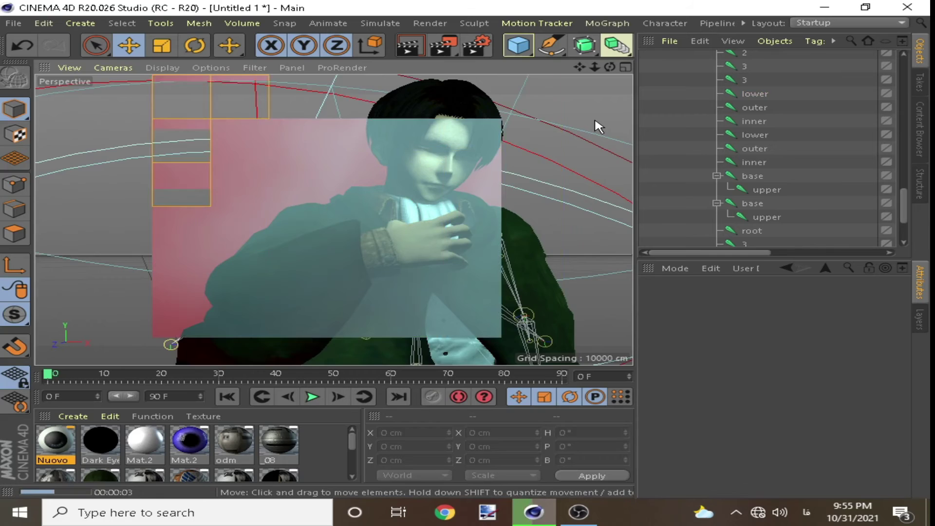
scroll(559, 131, "down", 1)
key("ctrl+r")
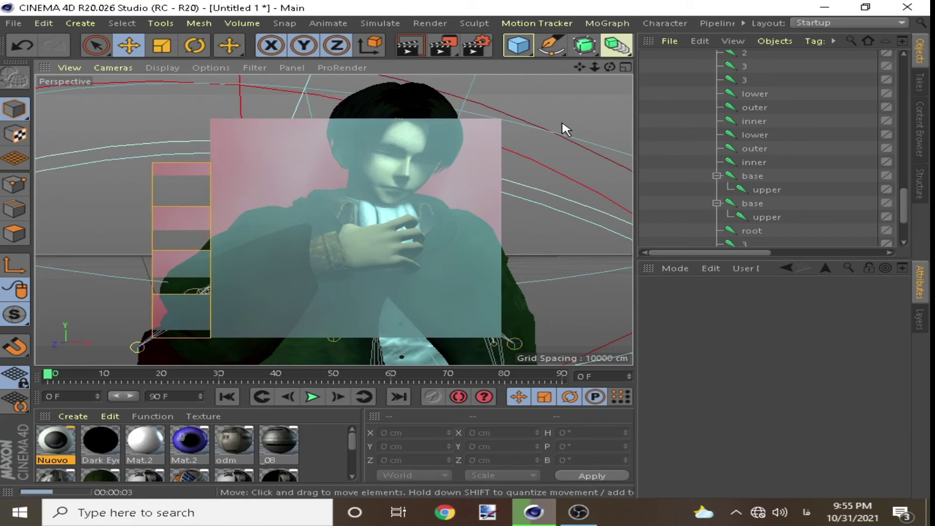
scroll(735, 155, "up", 10)
scroll(735, 155, "up", 3)
Switch Light.1's visible noise to Hard Turbulence and preview it
left_click(646, 99)
left_click(686, 57)
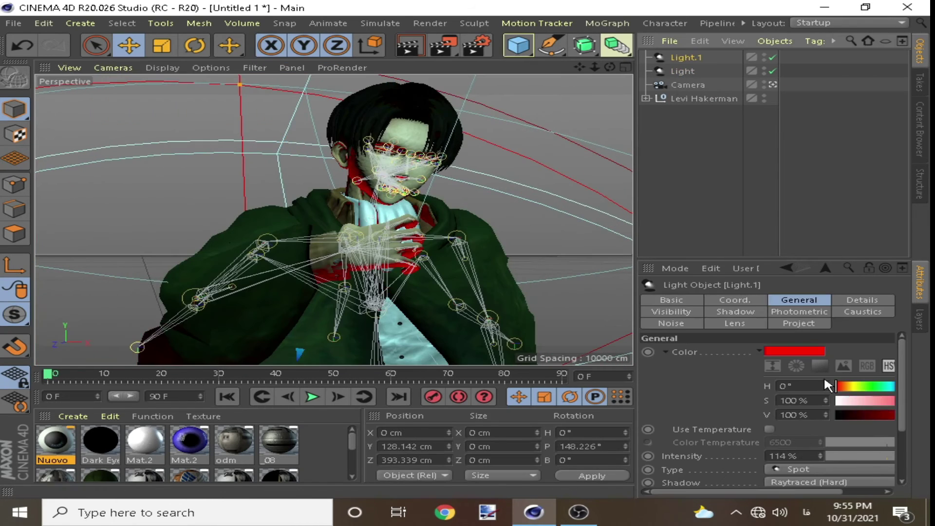
left_click(671, 312)
left_click(822, 352)
left_click(774, 382)
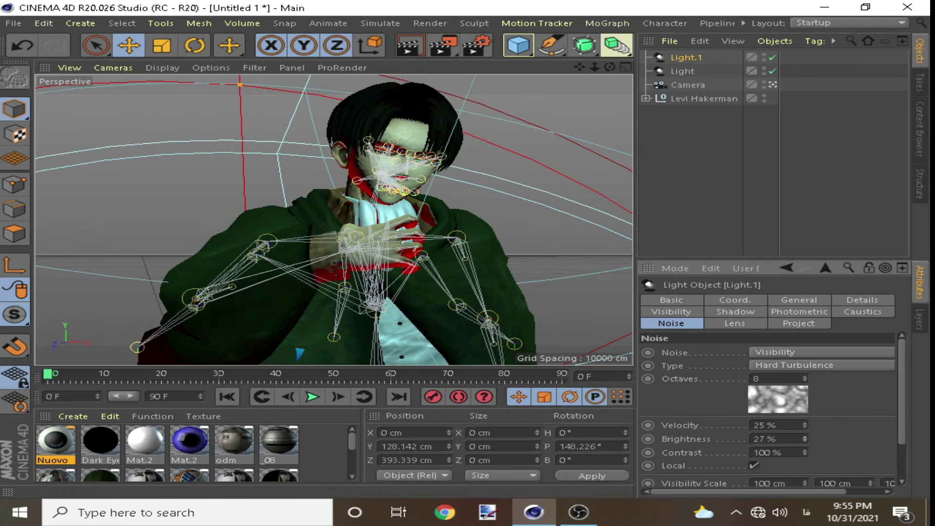
key("ctrl+r")
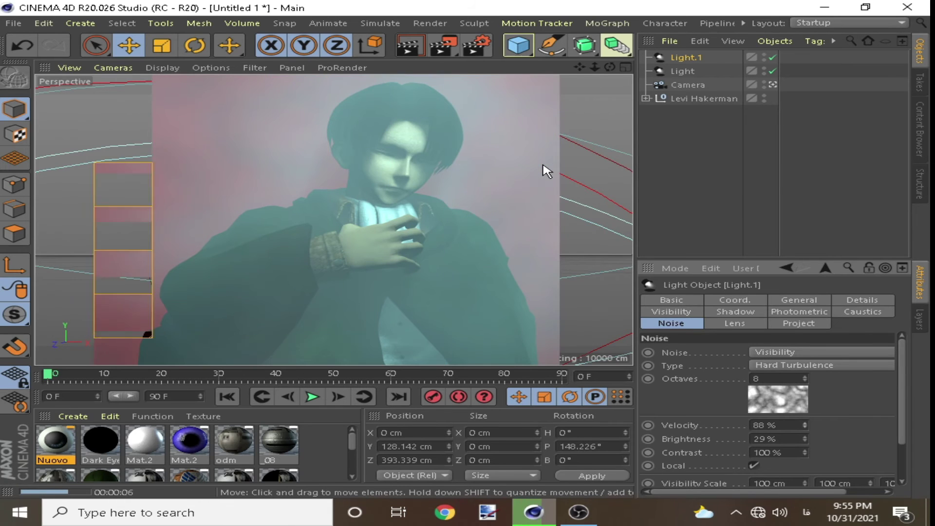
Give Light a 125 cm visibility scale and 132% noise contrast, then preview
left_click(677, 71)
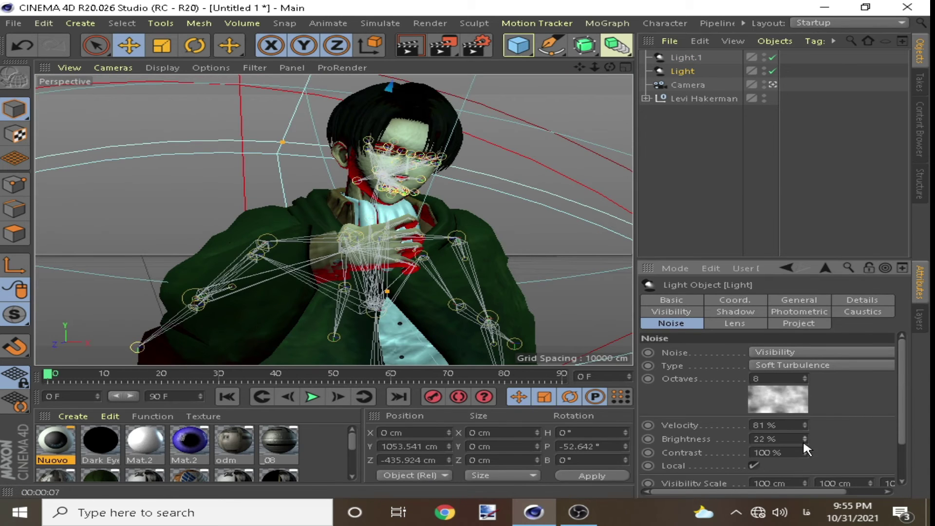
scroll(770, 413, "down", 2)
key("ctrl+r")
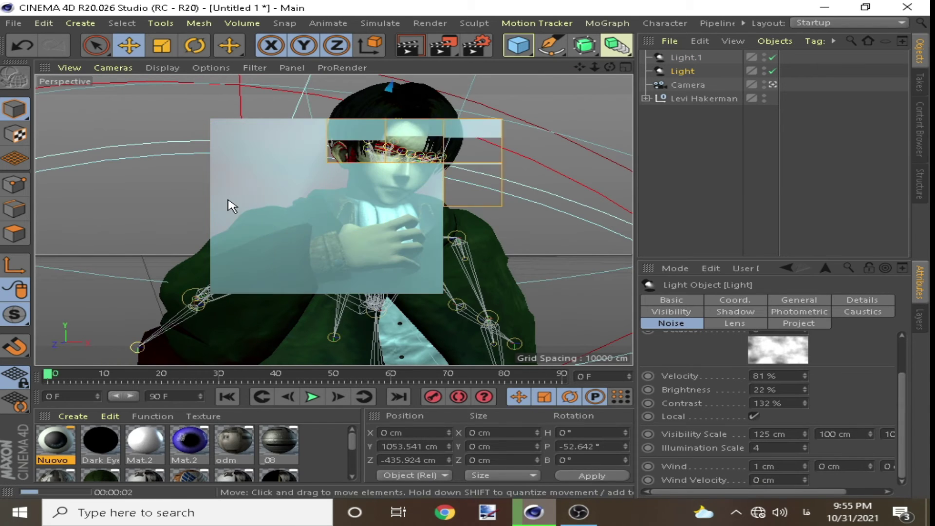
scroll(453, 47, "down", 1)
scroll(453, 48, "down", 3)
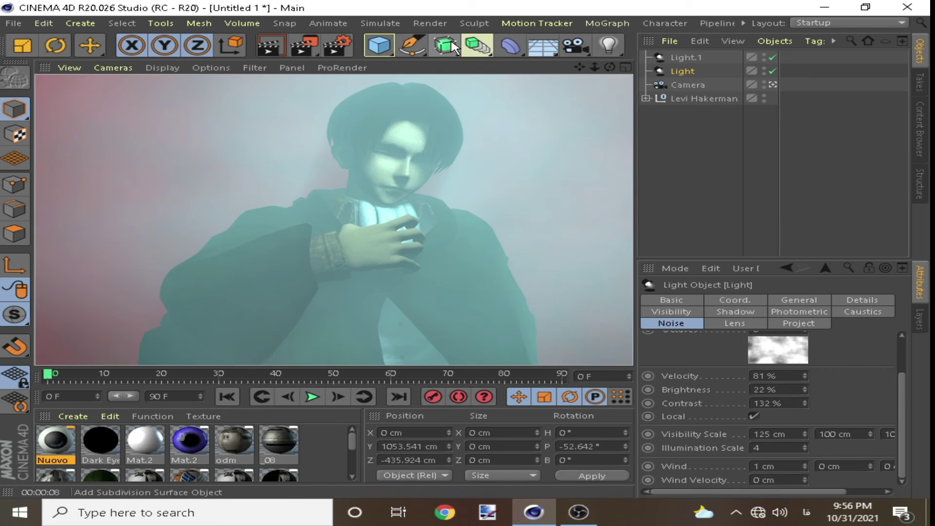
Add a new Omni light, Light.2, and raise it toward Levi's head
left_click(608, 45)
left_click(129, 45)
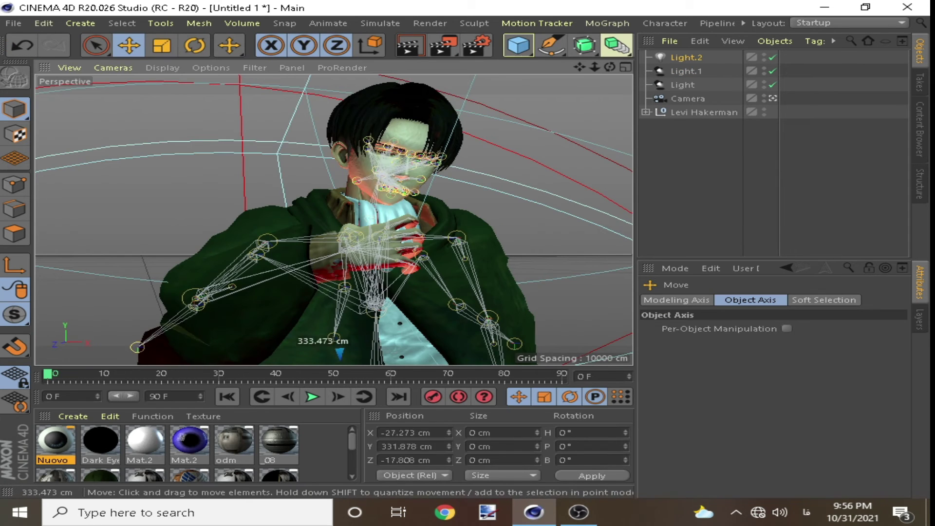
left_click_drag(381, 341, 381, 155)
Set Light.2's visible light to Inverse Volumetric, keeping Raytraced (Hard) shadows
left_click(686, 58)
left_click(798, 299)
scroll(776, 453, "down", 2)
left_click(862, 299)
left_click(670, 311)
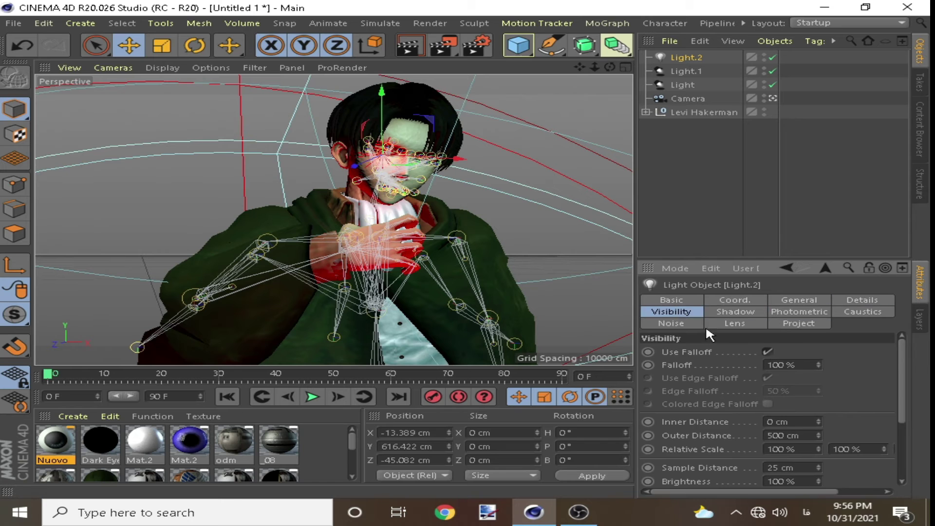
left_click(735, 311)
left_click(808, 300)
scroll(801, 445, "down", 2)
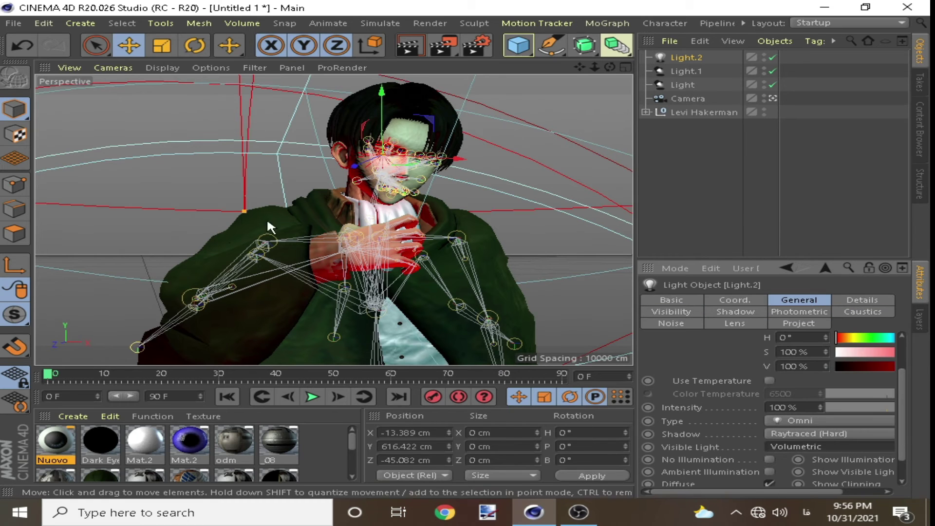
left_click(828, 446)
left_click(818, 435)
Preview the render and nudge Light.2 along X onto the eye
scroll(381, 138, "up", 4)
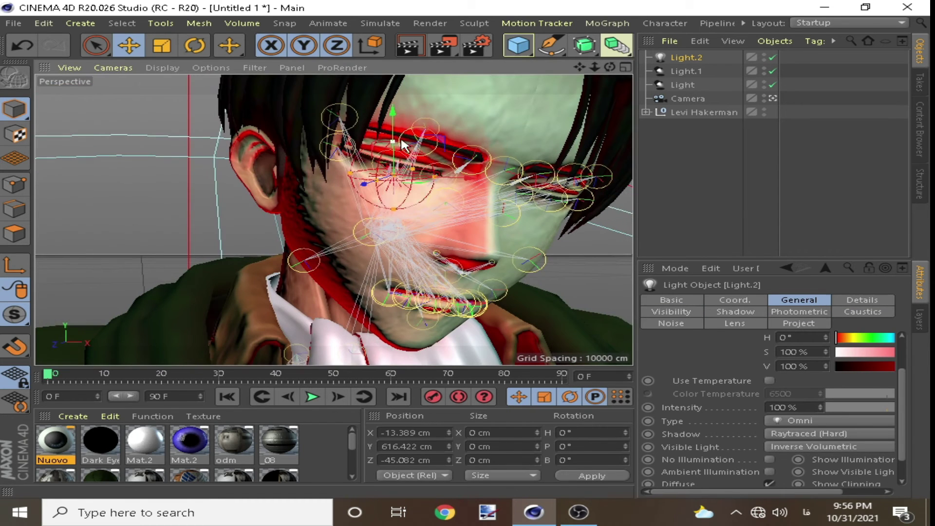
scroll(381, 137, "down", 4)
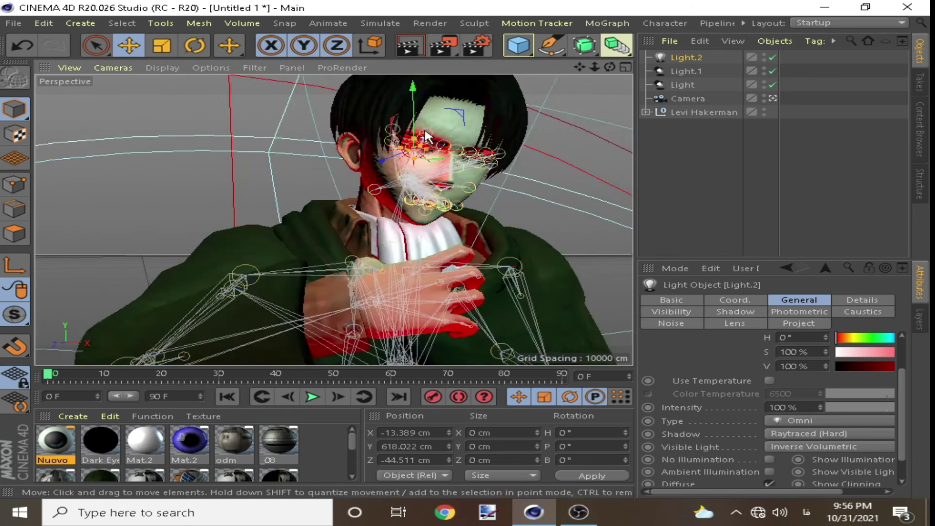
key("ctrl+r")
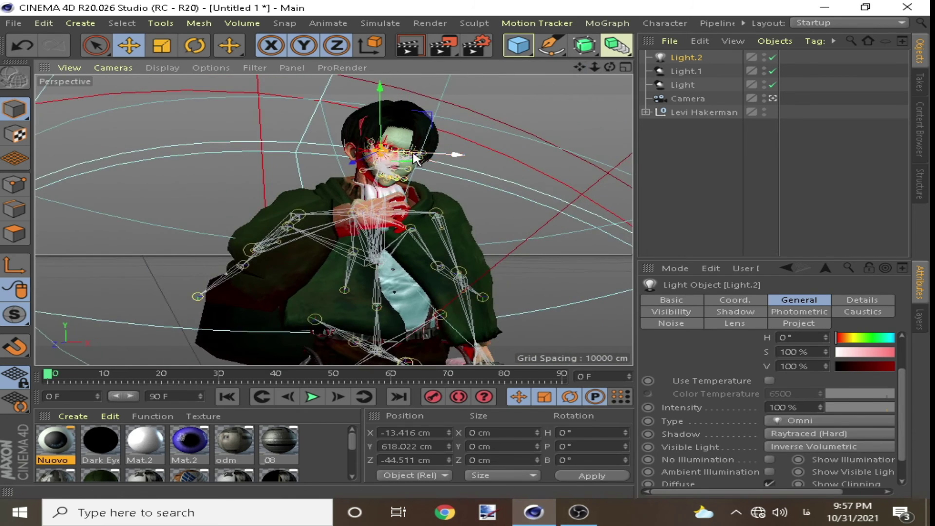
scroll(334, 178, "up", 4)
left_click_drag(291, 178, 311, 178)
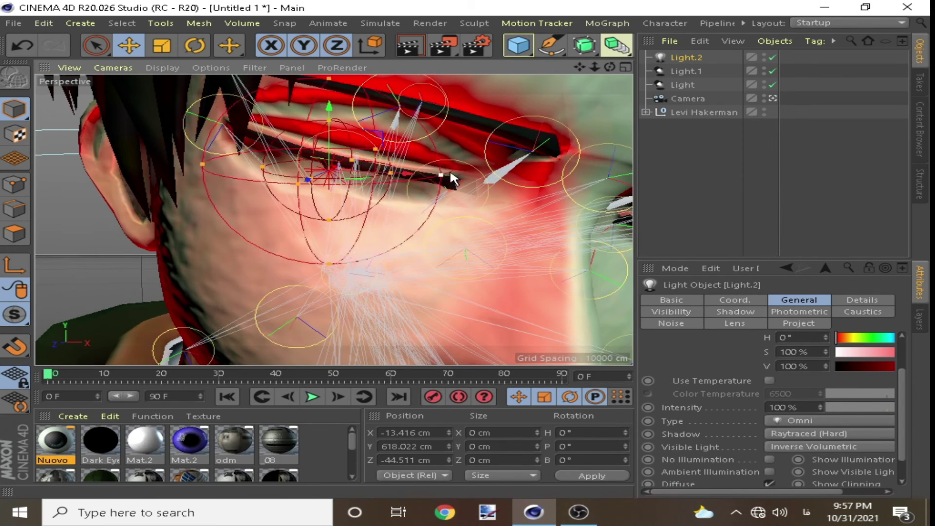
scroll(312, 178, "down", 4)
key("ctrl+r")
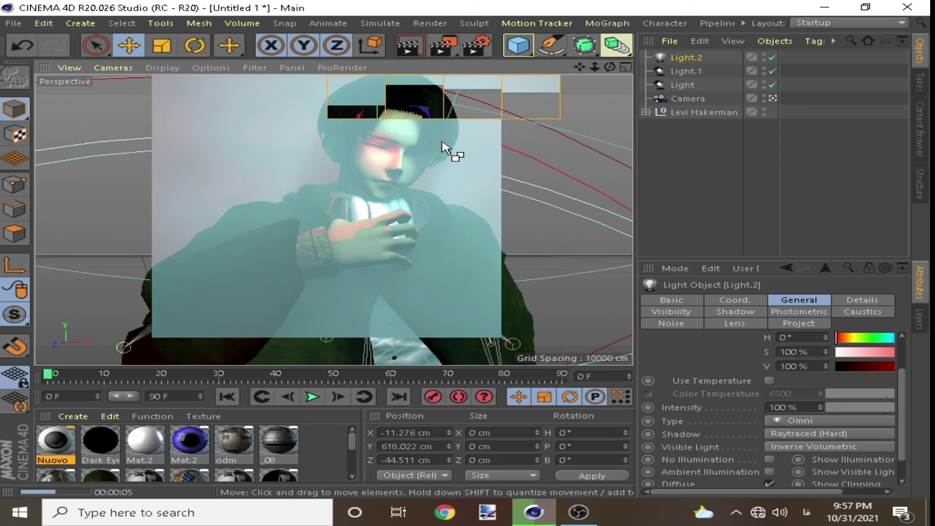
left_click_drag(427, 167, 434, 165)
Give Light.2 a Zoom lens glow with raised brightness and a flattened aspect ratio
left_click(799, 311)
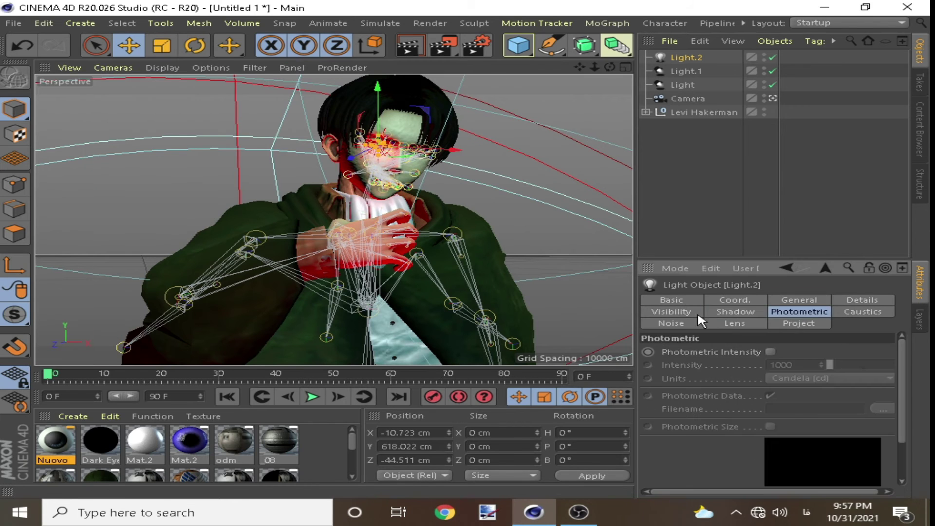
left_click(735, 323)
left_click(796, 420)
left_click(709, 161)
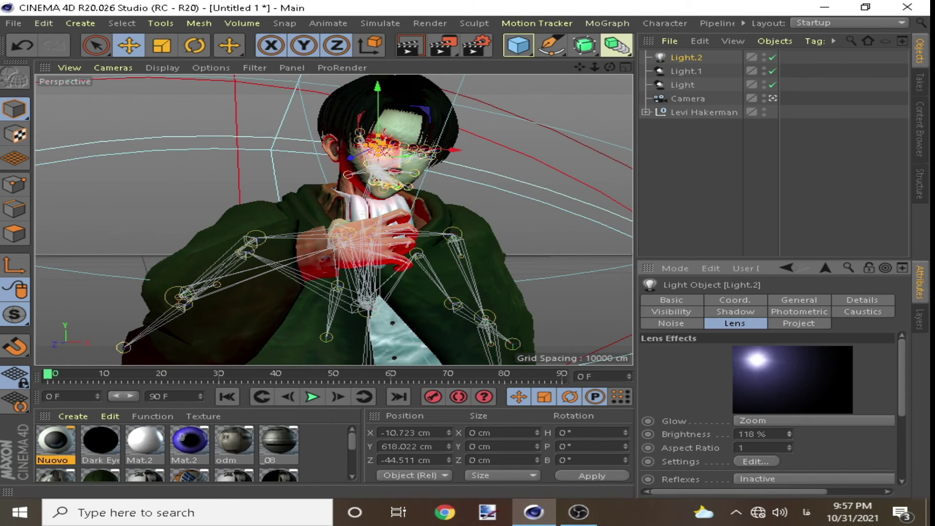
left_click_drag(789, 434, 787, 429)
key("ctrl+r")
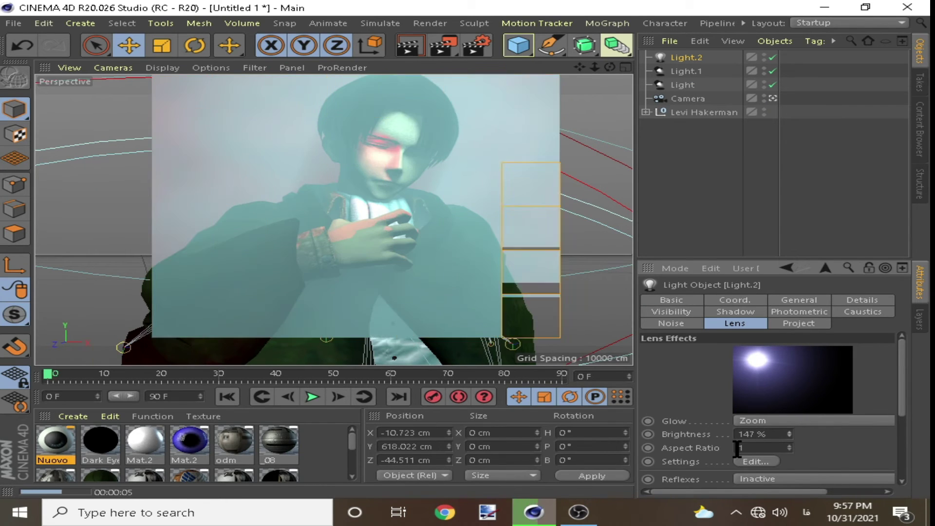
type("0.17")
key("Return")
key("ctrl+r")
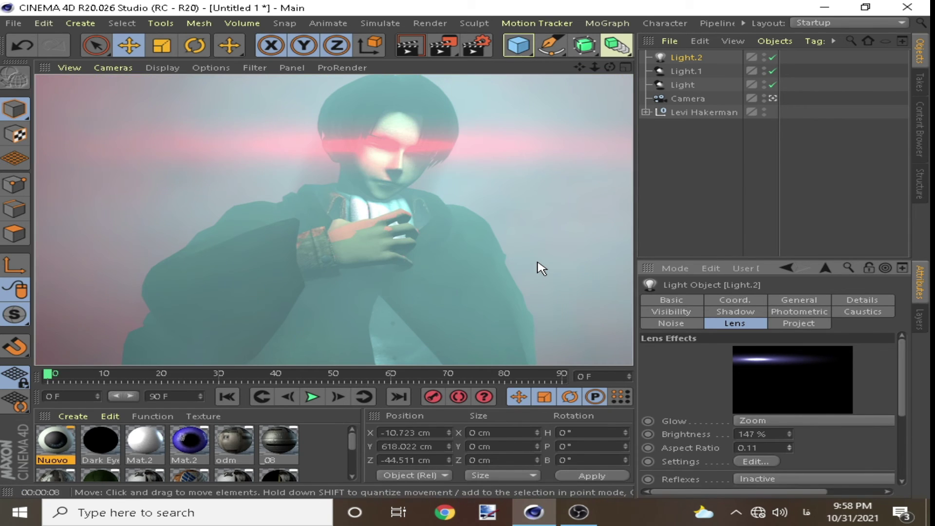
Raise glow brightness to 274% and shrink the glow size to 16% in the Glow Editor
left_click_drag(789, 433, 789, 428)
scroll(902, 388, "down", 3)
left_click(757, 358)
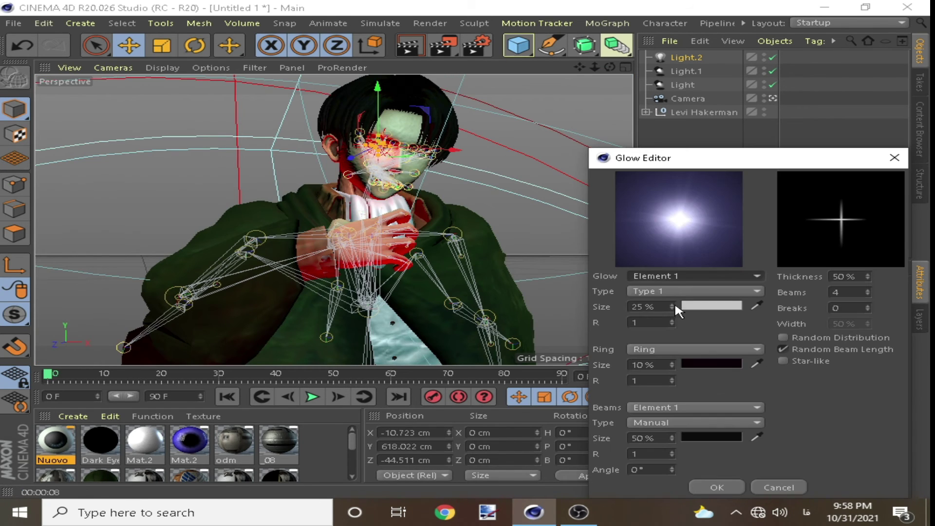
left_click_drag(675, 305, 679, 317)
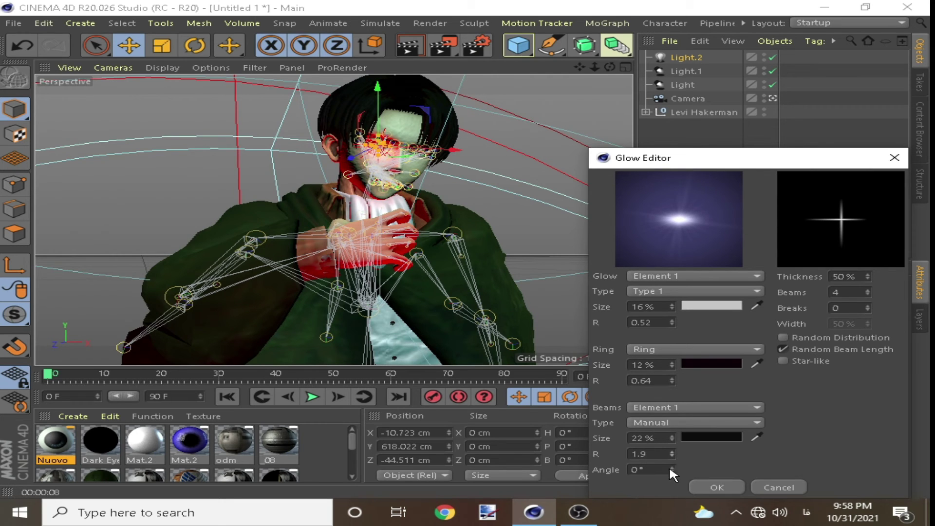
key("Return")
key("ctrl+r")
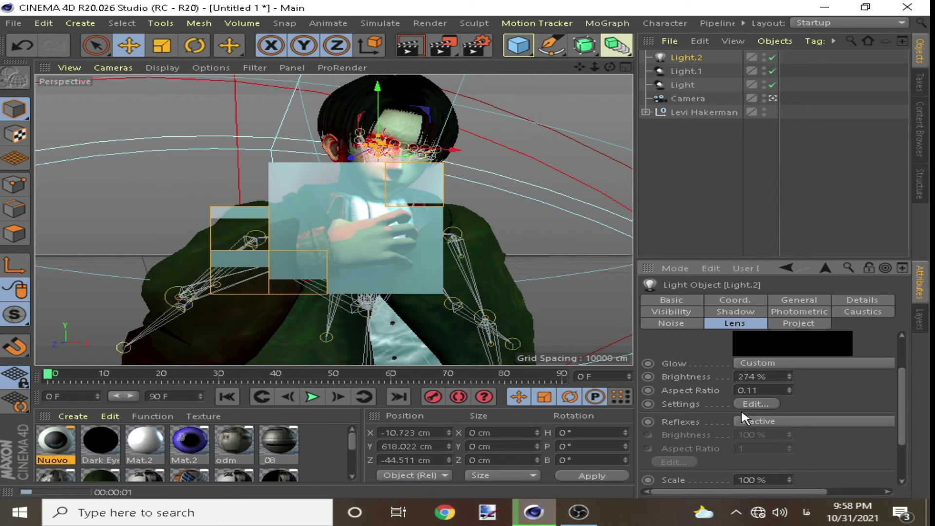
key("Delete")
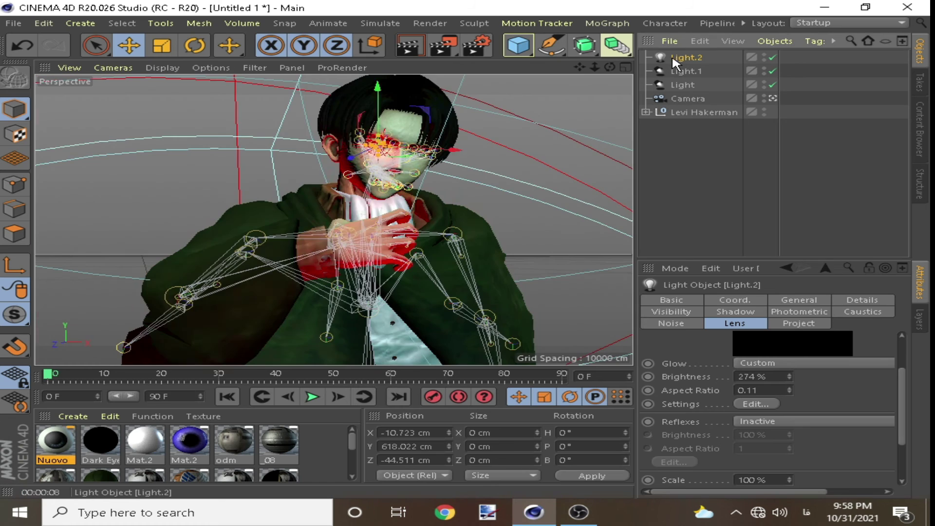
Add Ambient Occlusion, Depth of Field and Global Illumination effects in Render Settings
key("ctrl+b")
left_click(234, 276)
left_click(324, 366)
key("ctrl+z")
left_click(237, 273)
left_click(316, 174)
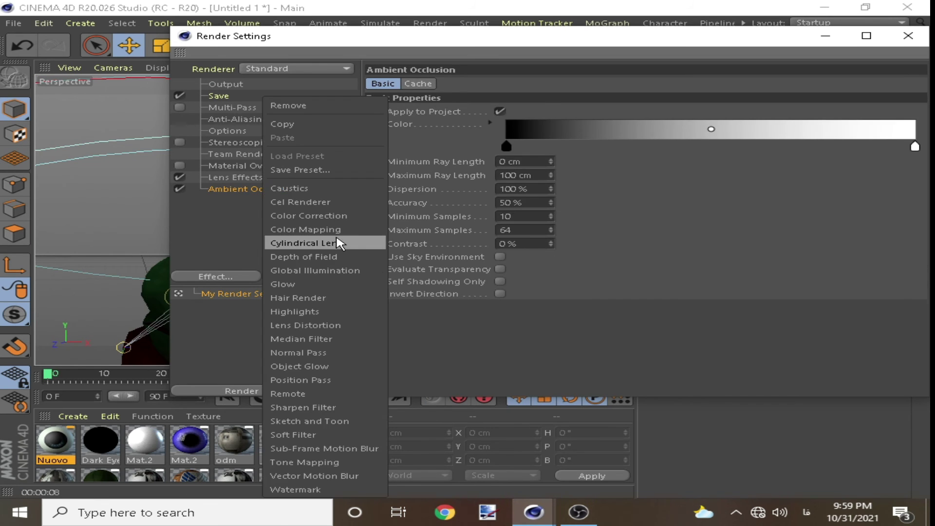
left_click(316, 256)
left_click(318, 271)
Remove the Watermark effect, add Color Correction, and render the scene
left_click(215, 276)
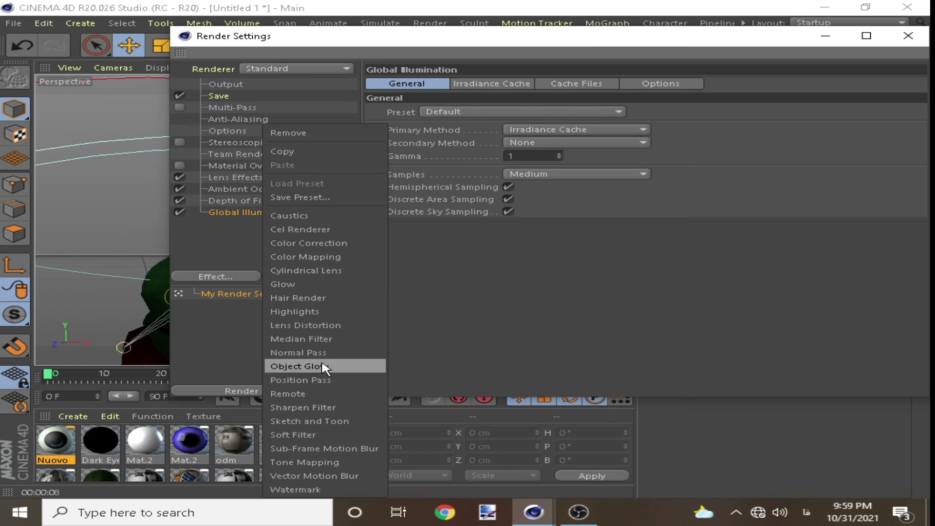
left_click(295, 489)
left_click(897, 203)
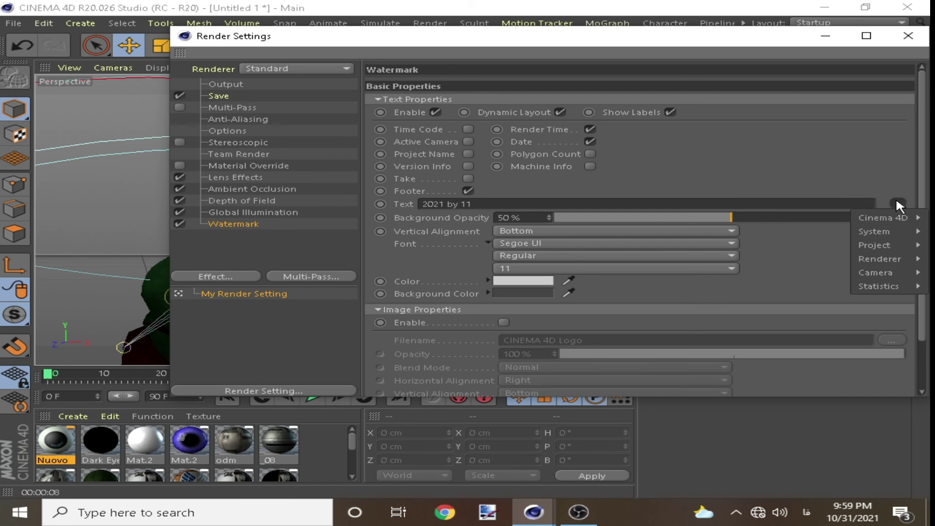
key("Delete")
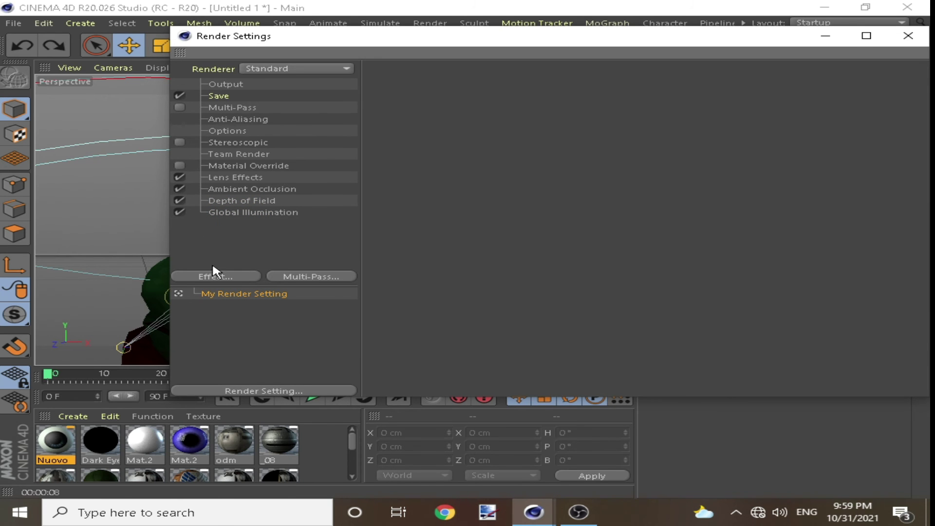
left_click(215, 276)
left_click(320, 243)
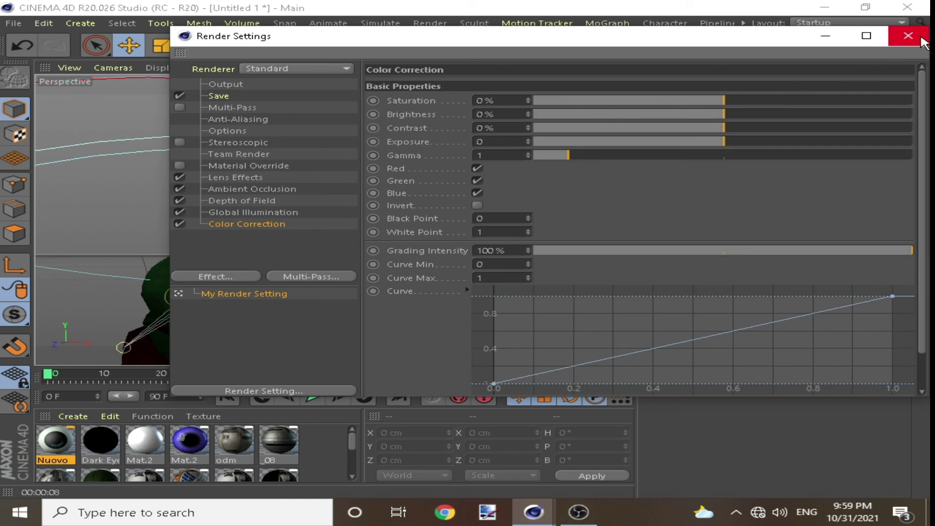
key("ctrl+r")
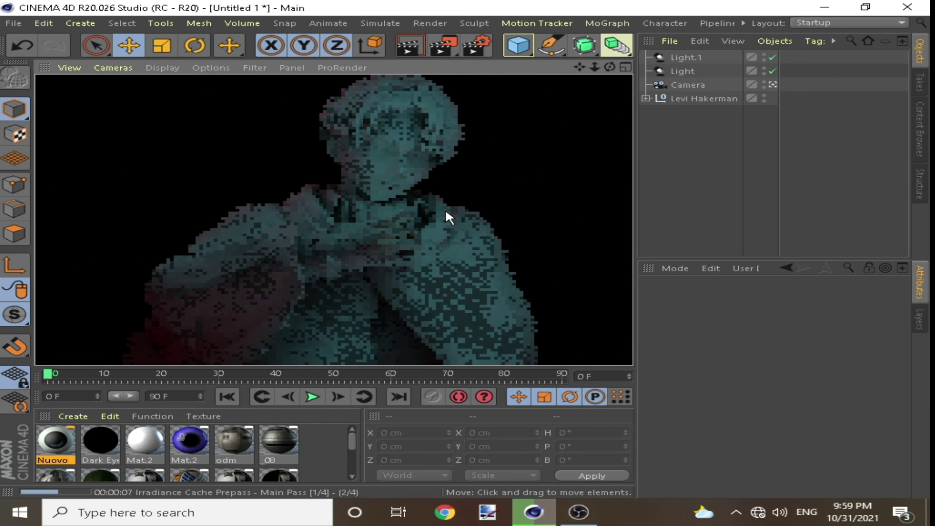